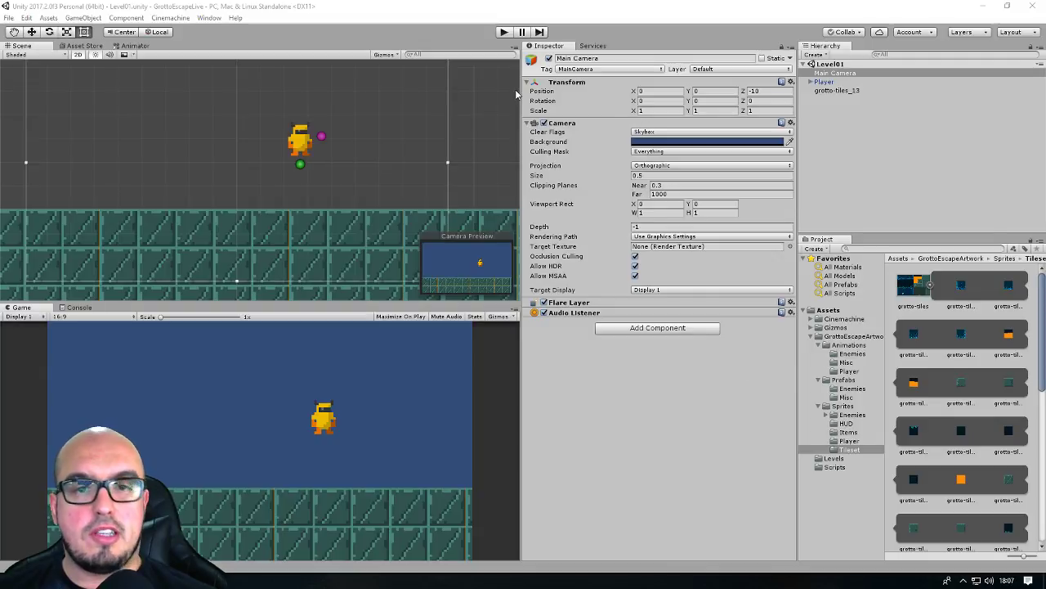
- Select the Player and show its animation state graph in the Animator
left_click(818, 336)
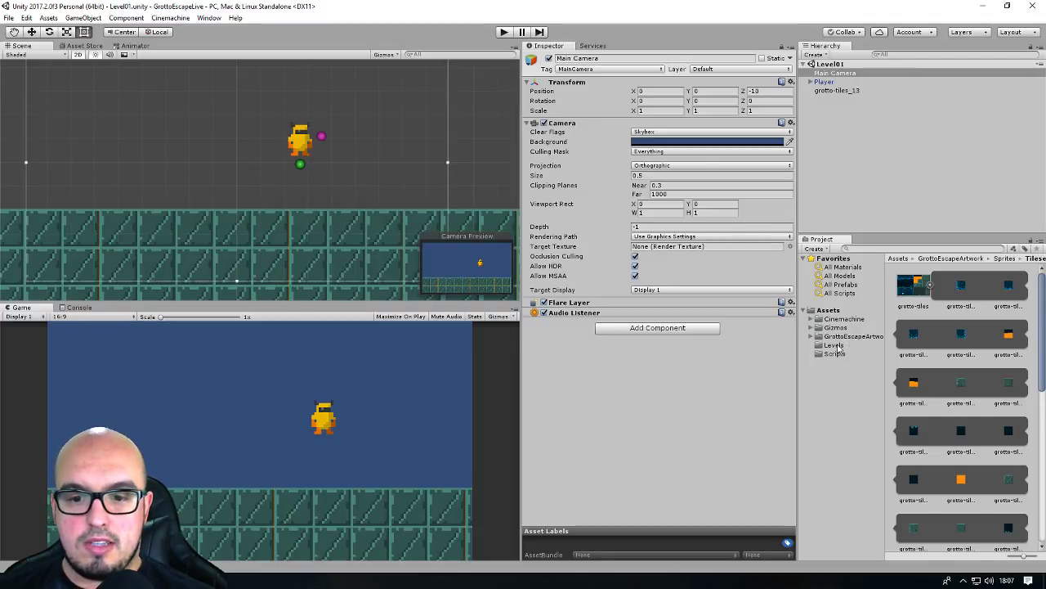
left_click(819, 336)
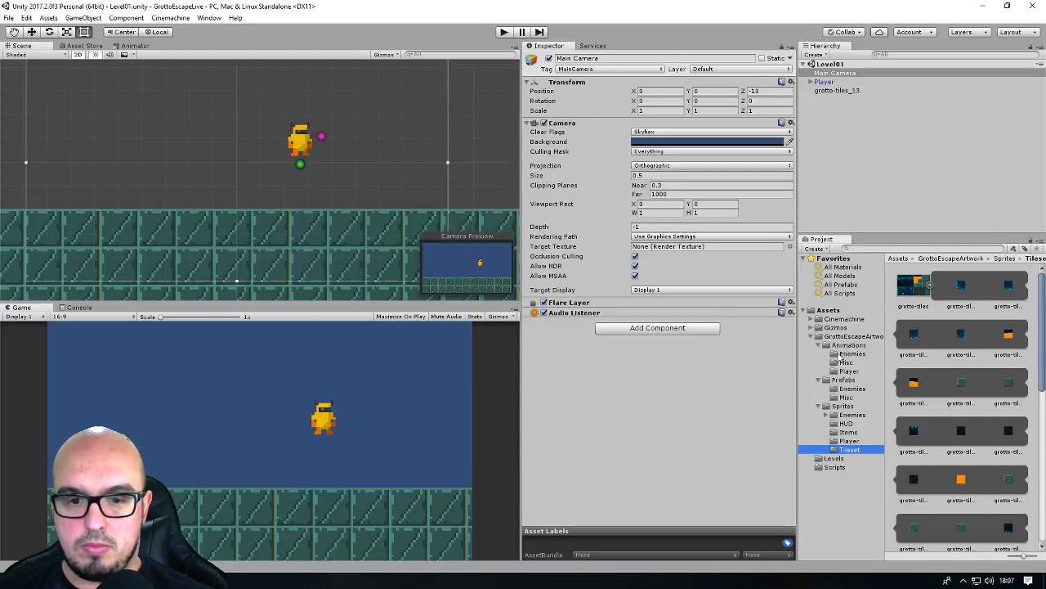
left_click(135, 45)
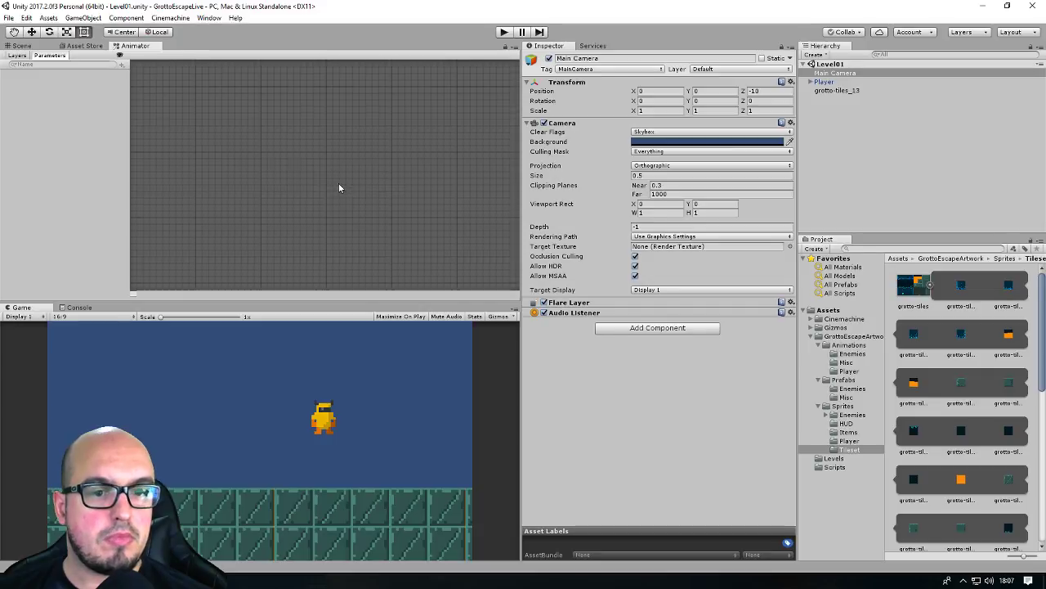
scroll(338, 182, "down", 1)
scroll(290, 189, "up", 3)
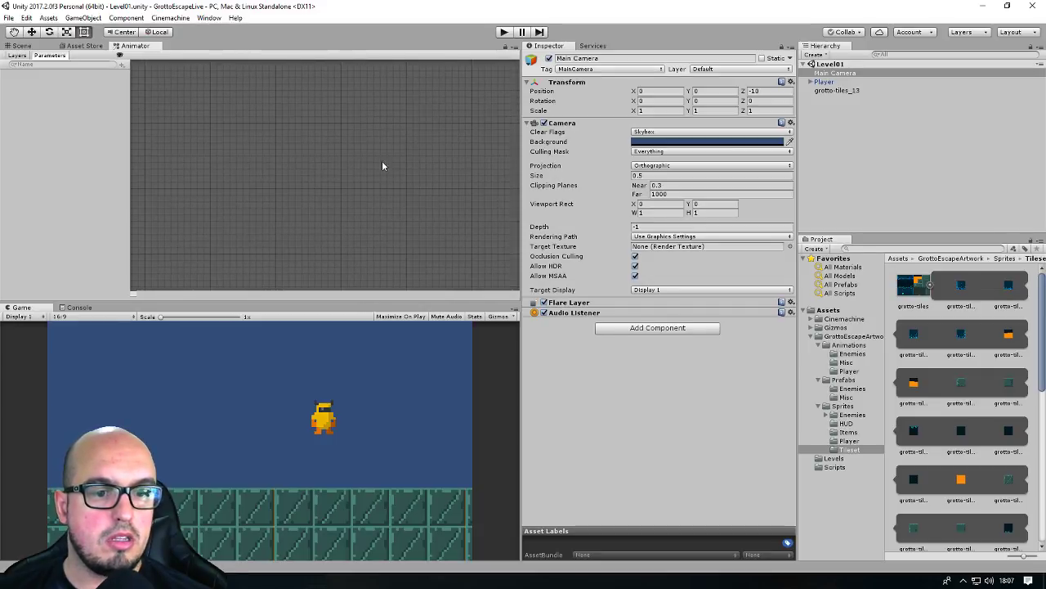
scroll(242, 118, "down", 2)
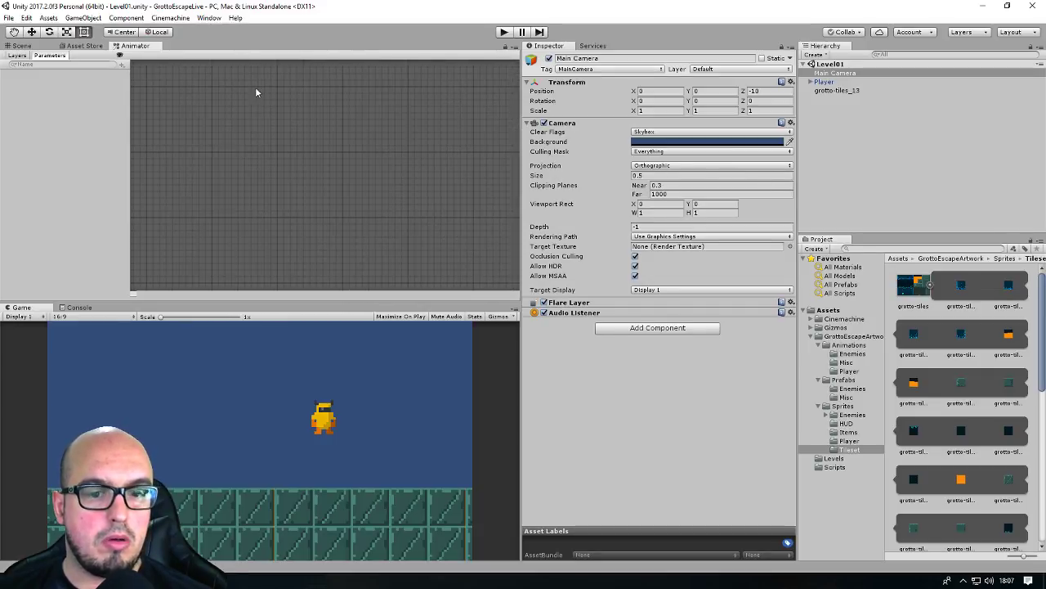
scroll(356, 141, "up", 2)
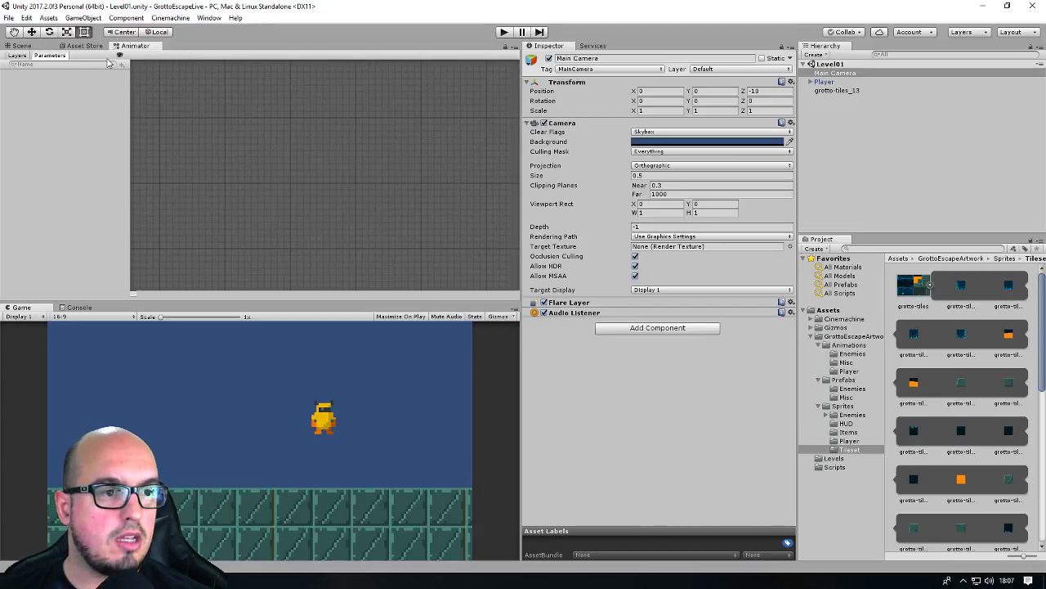
left_click(18, 45)
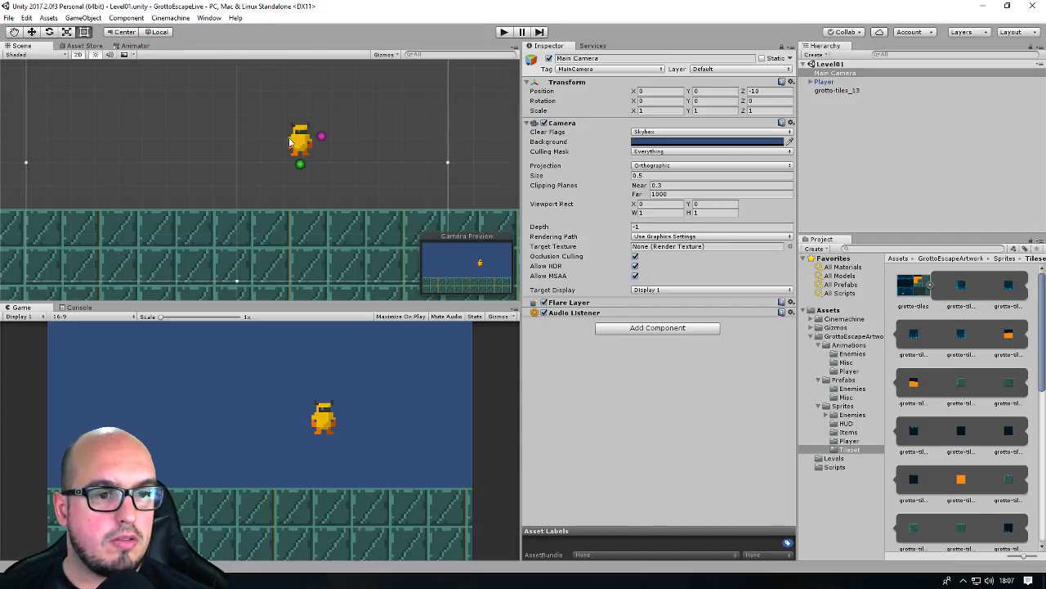
left_click(300, 143)
left_click(135, 46)
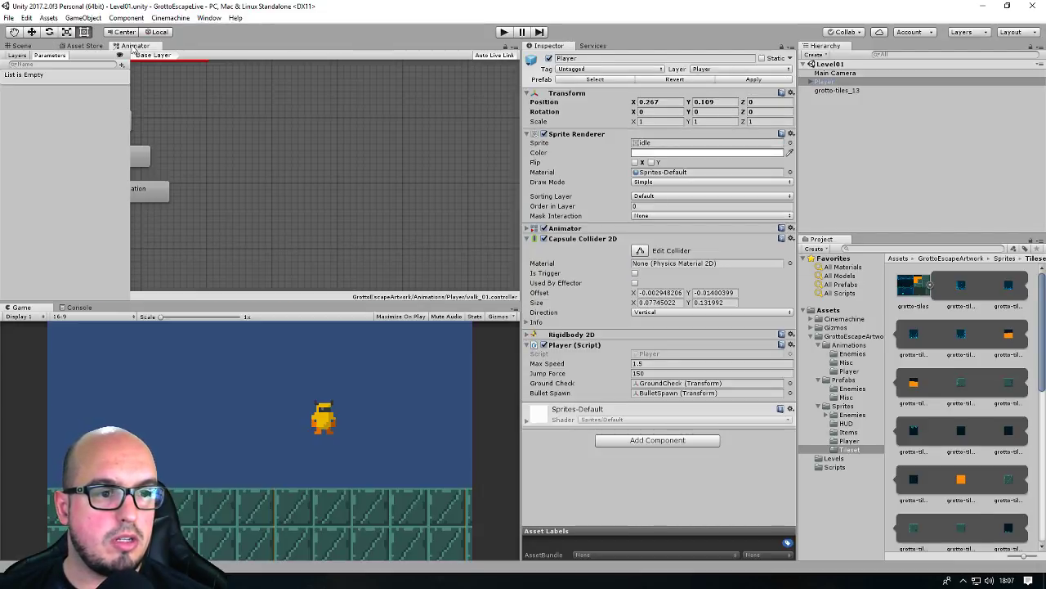
- Stack Death, Jump and Shoot states below PlayerIdle and move PlayerWinAnimation right
middle_click_drag(293, 147, 284, 197)
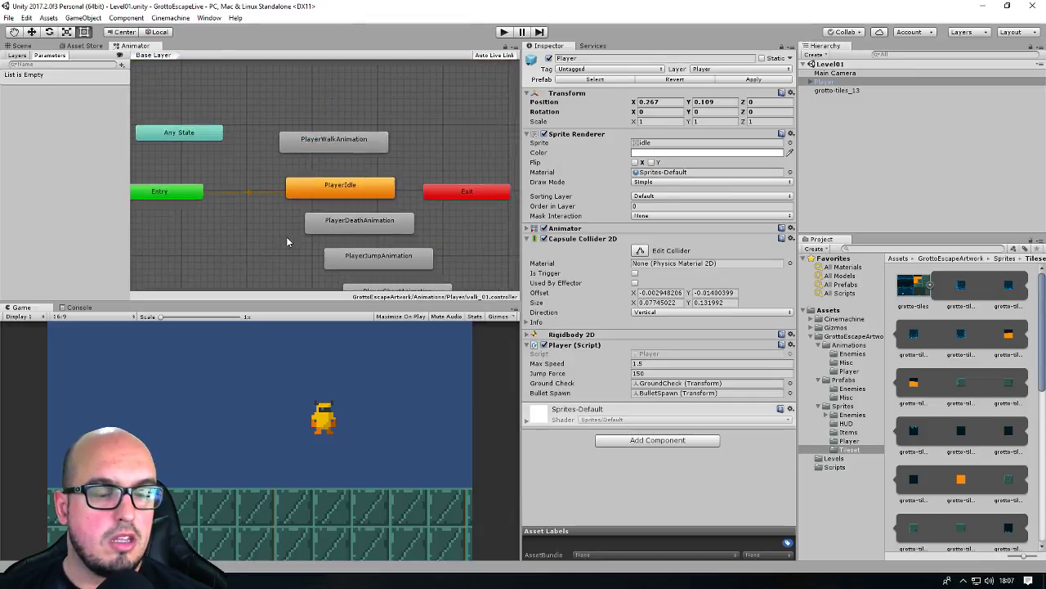
left_click_drag(368, 186, 349, 190)
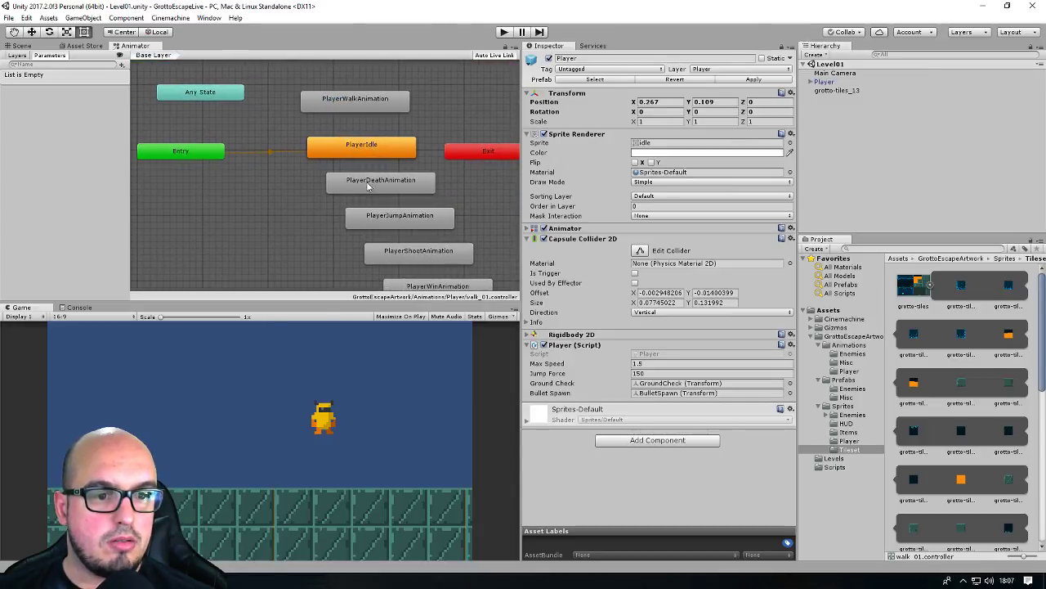
left_click_drag(395, 222, 350, 224)
left_click(397, 258)
left_click_drag(398, 258, 334, 256)
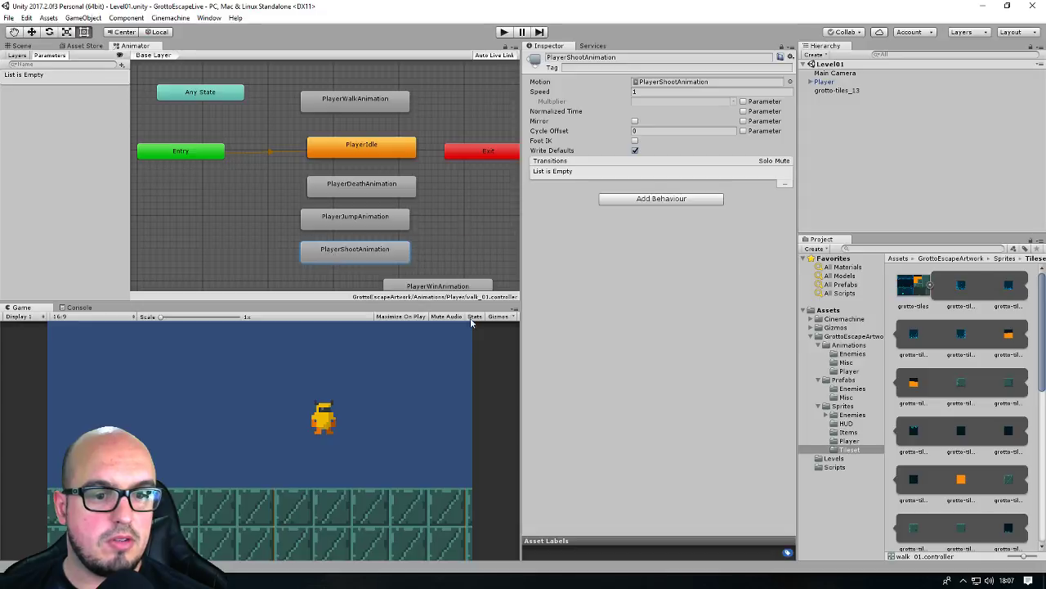
left_click_drag(452, 286, 494, 243)
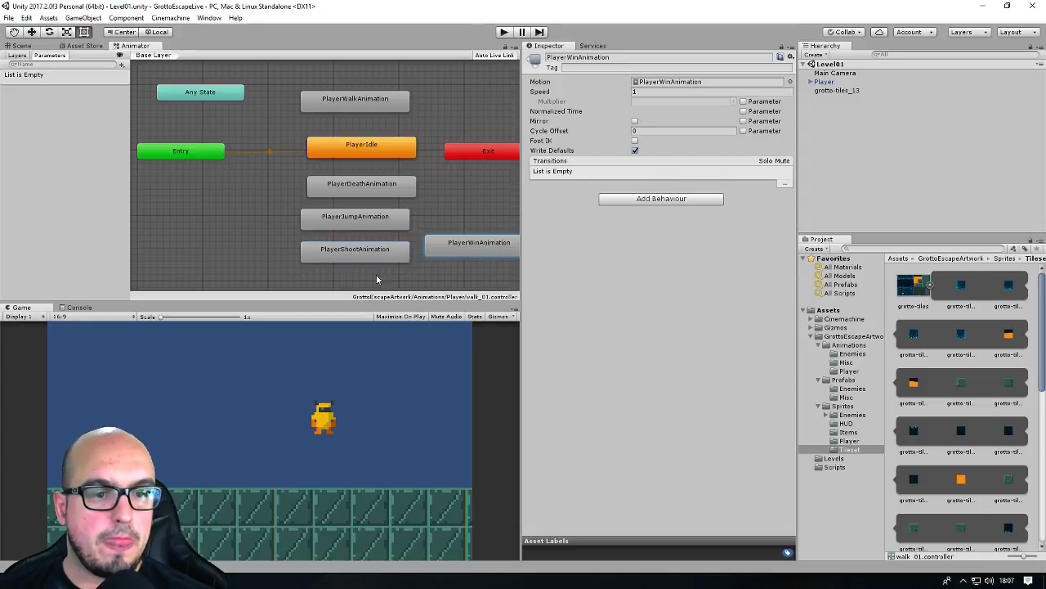
left_click_drag(369, 145, 344, 139)
left_click_drag(362, 185, 316, 185)
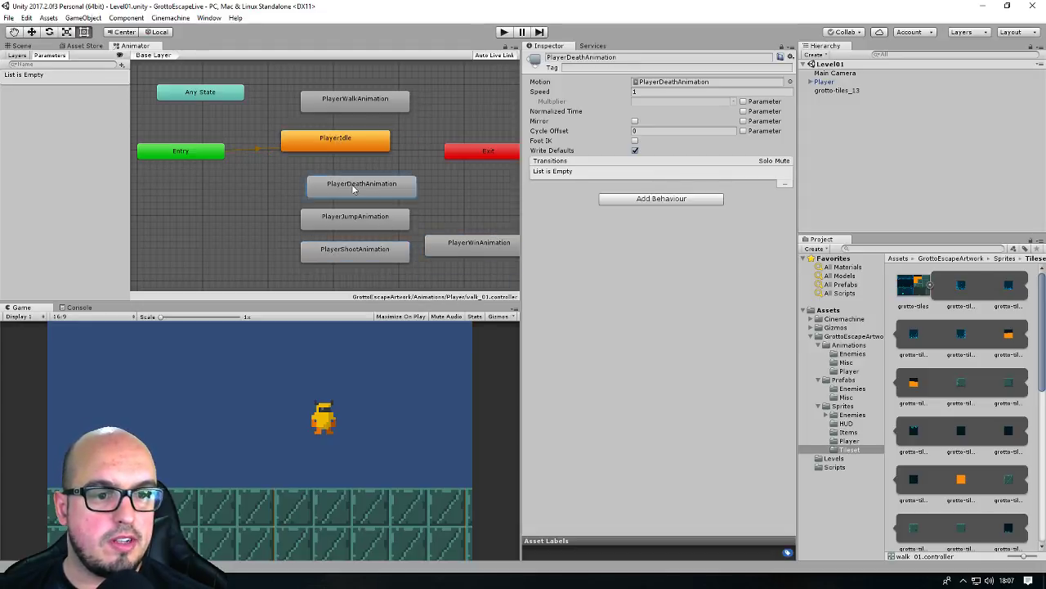
left_click_drag(340, 222, 301, 222)
left_click_drag(337, 252, 305, 262)
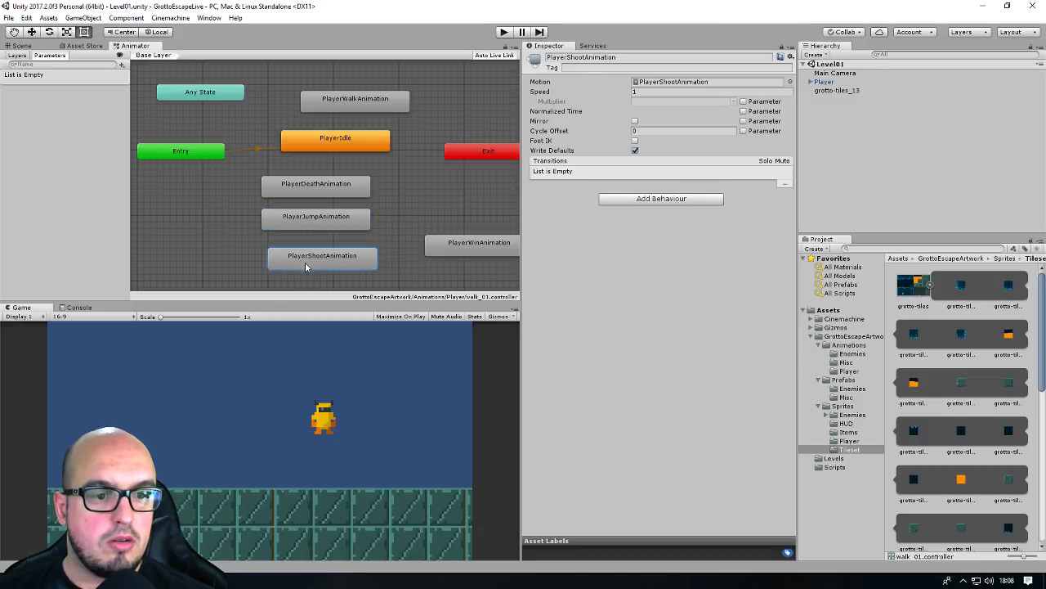
left_click_drag(353, 107, 353, 101)
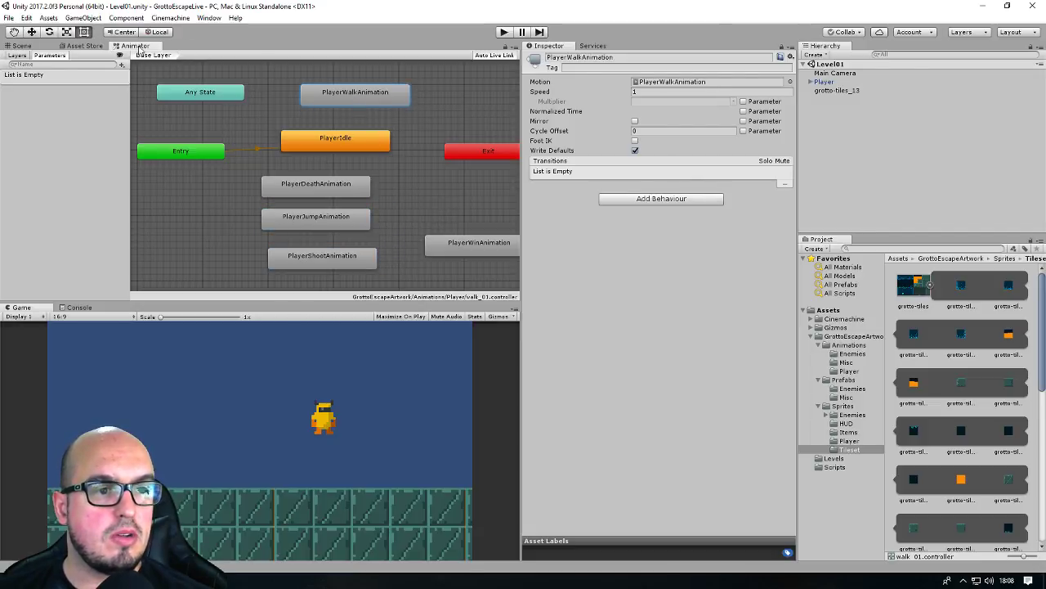
left_click(208, 18)
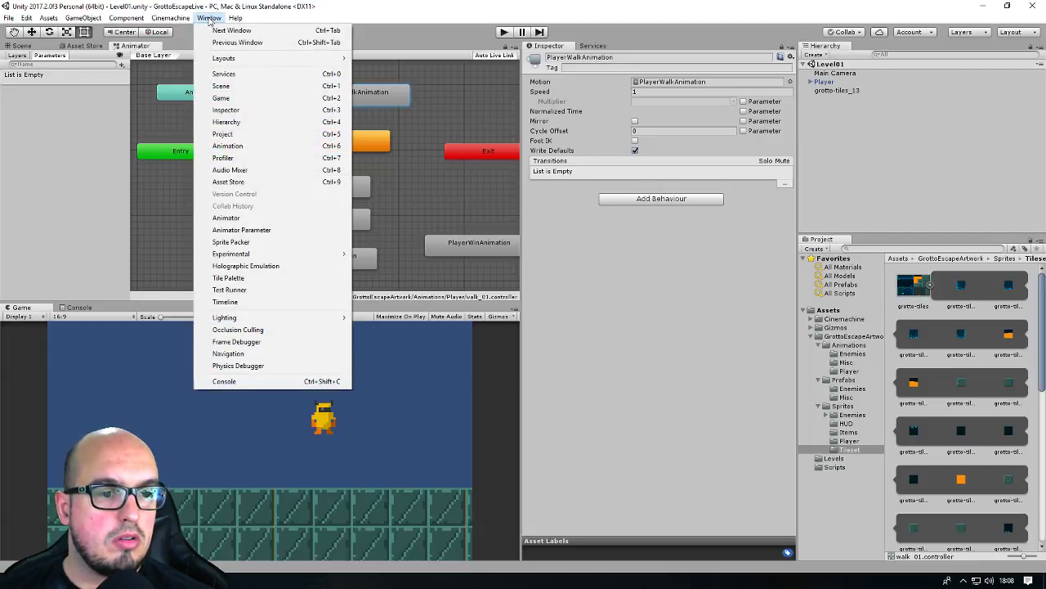
- Add a float parameter named Speed to the animator controller
left_click(113, 150)
left_click(319, 147)
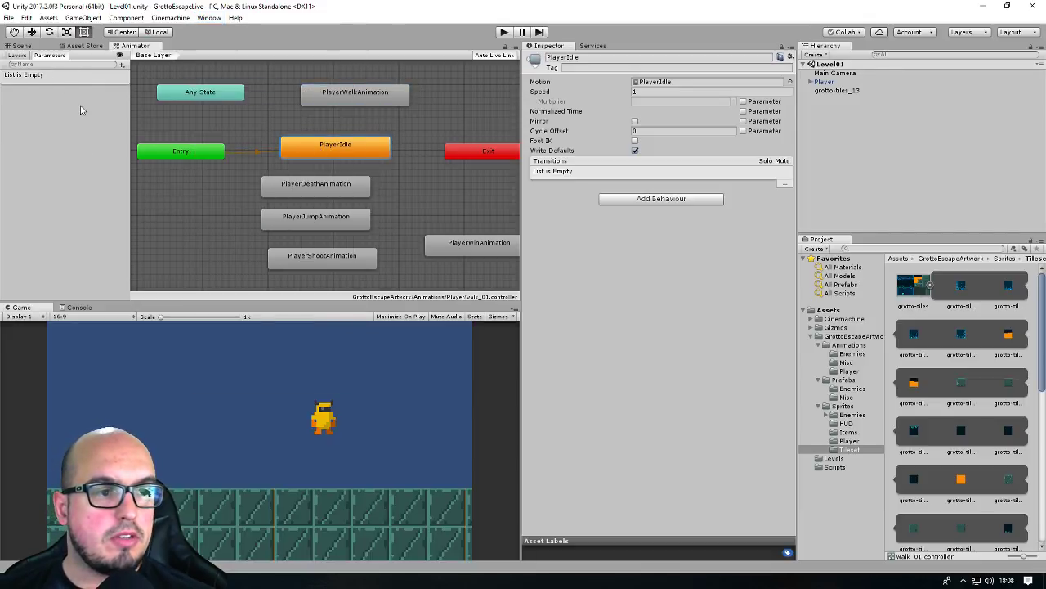
left_click(121, 64)
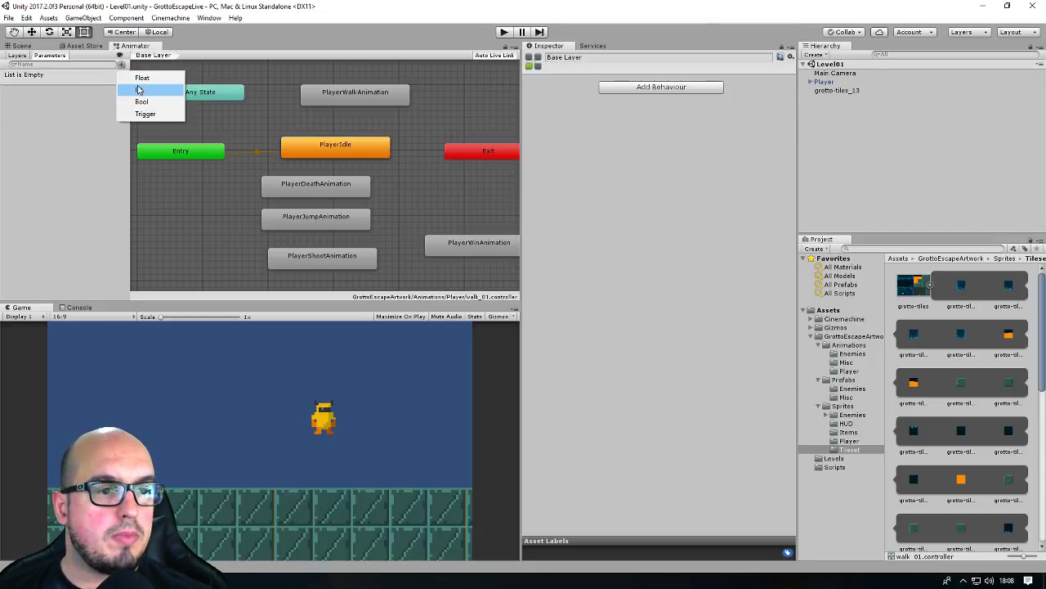
left_click(142, 77)
type("Speed")
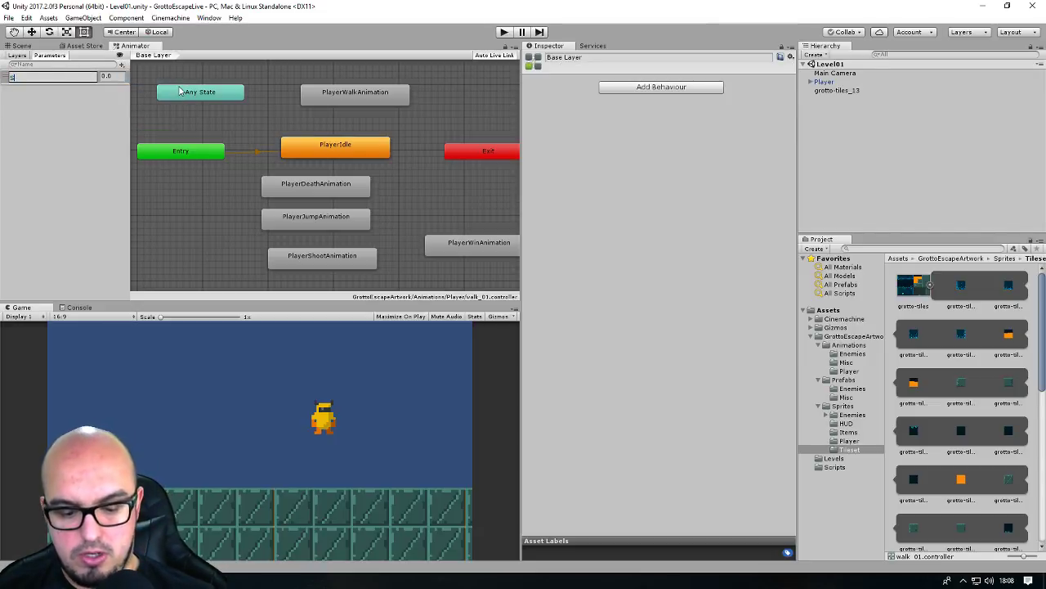
key("Return")
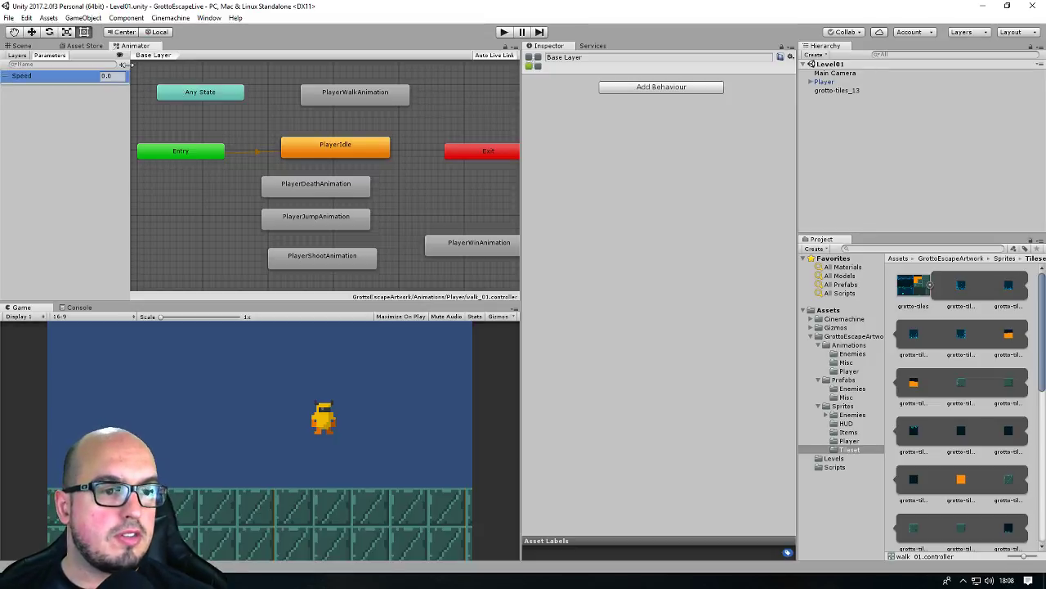
- Add a bool parameter named JumpFall and shift the Death, Jump and Shoot states
left_click(121, 64)
left_click(155, 103)
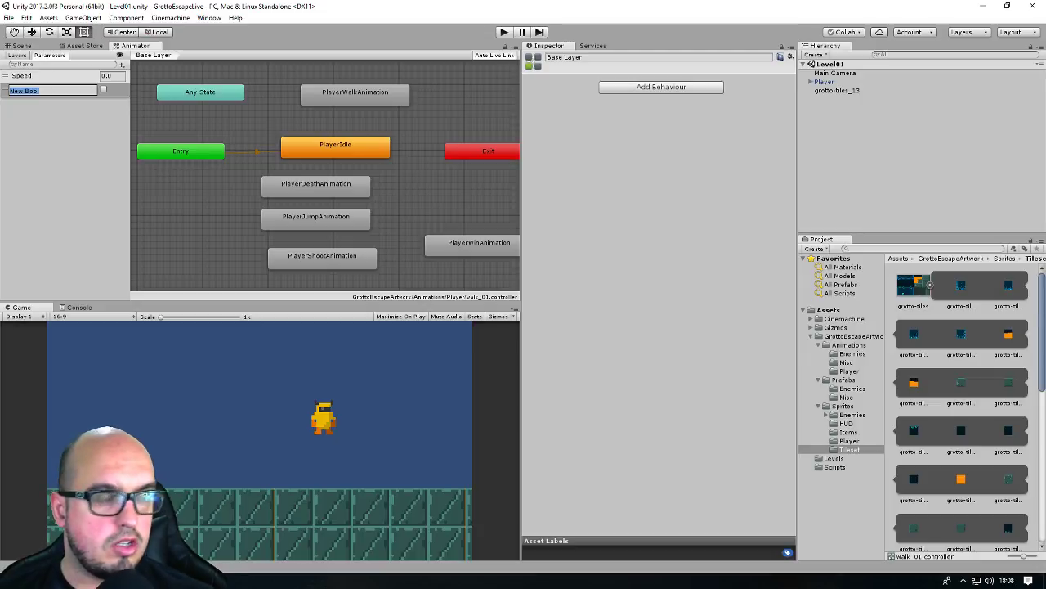
type("JumpFall")
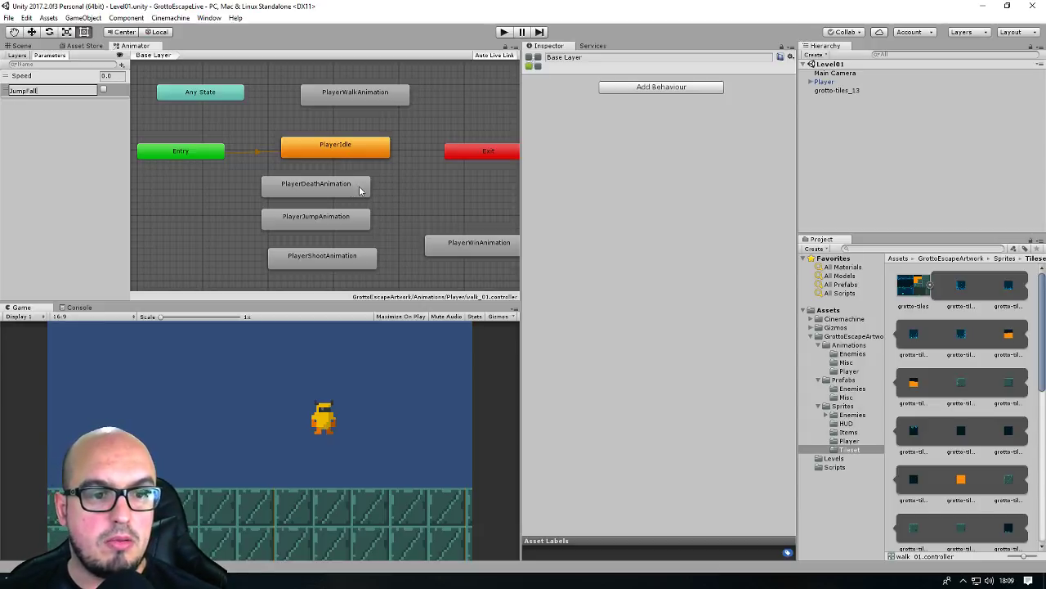
mouse_move(318, 189)
left_mouse_down()
mouse_move(351, 188)
mouse_move(309, 227)
left_mouse_up()
left_click_drag(332, 260, 337, 266)
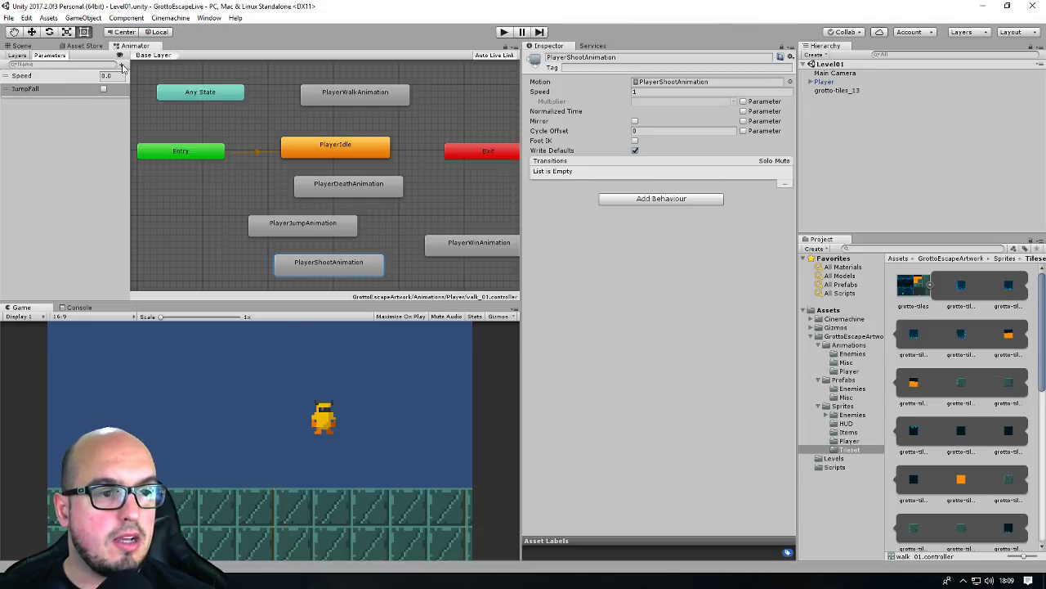
- Add a trigger parameter named Fire below Speed and JumpFall
left_click(121, 65)
left_click(146, 113)
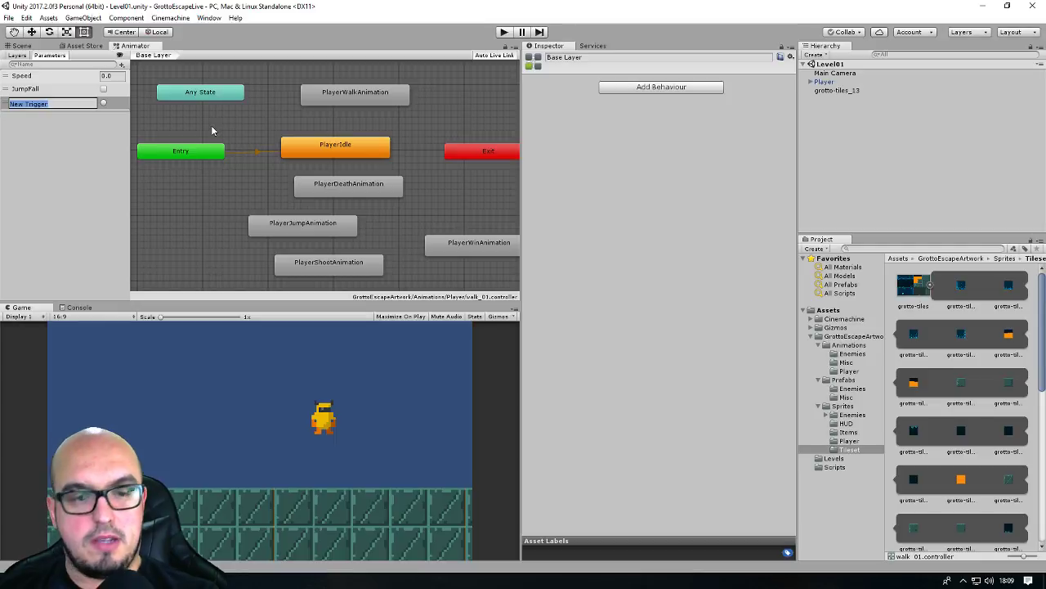
type("F")
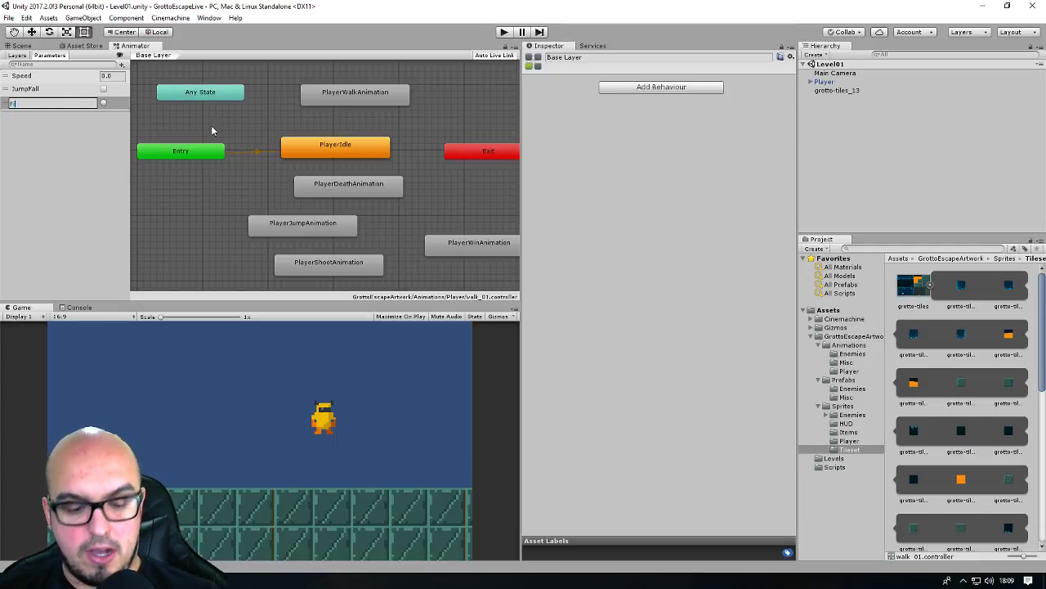
type("ire")
key("Return")
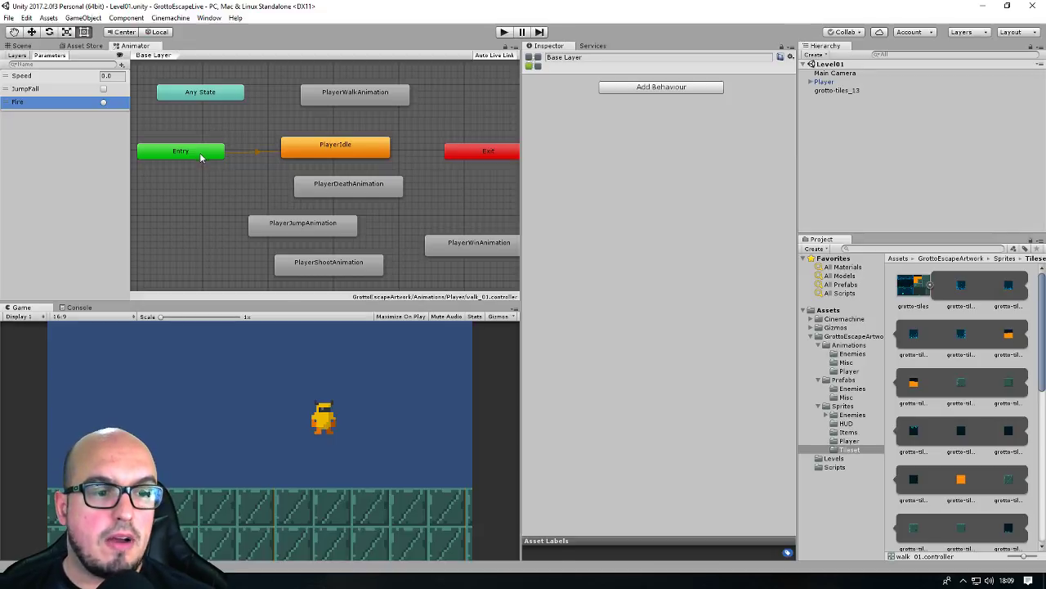
- Nudge Entry, PlayerIdle, Any State, Walk and the other state nodes into alignment
left_click_drag(201, 157, 220, 150)
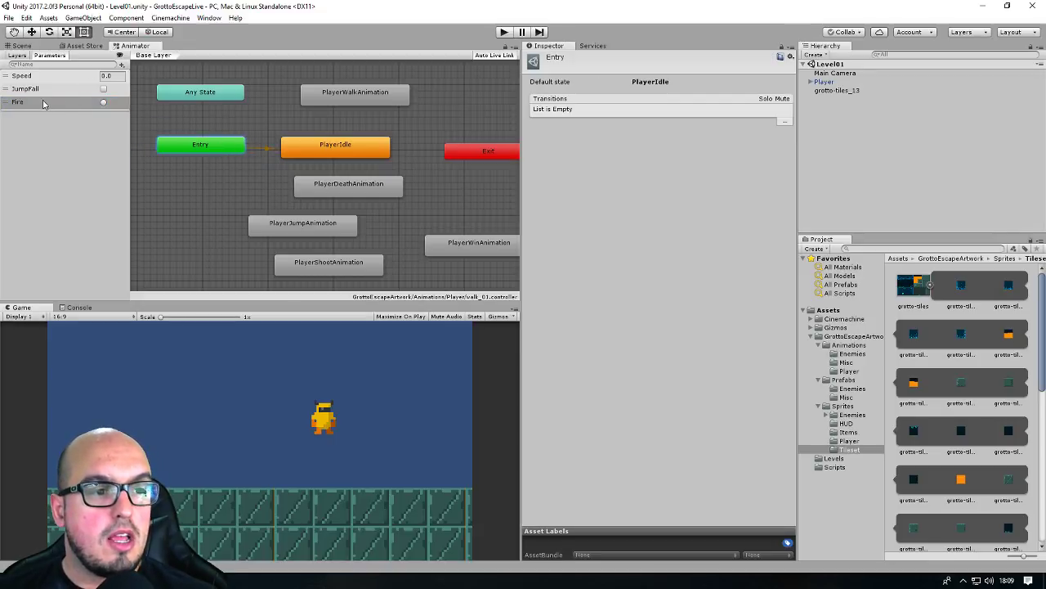
left_click_drag(307, 150, 320, 150)
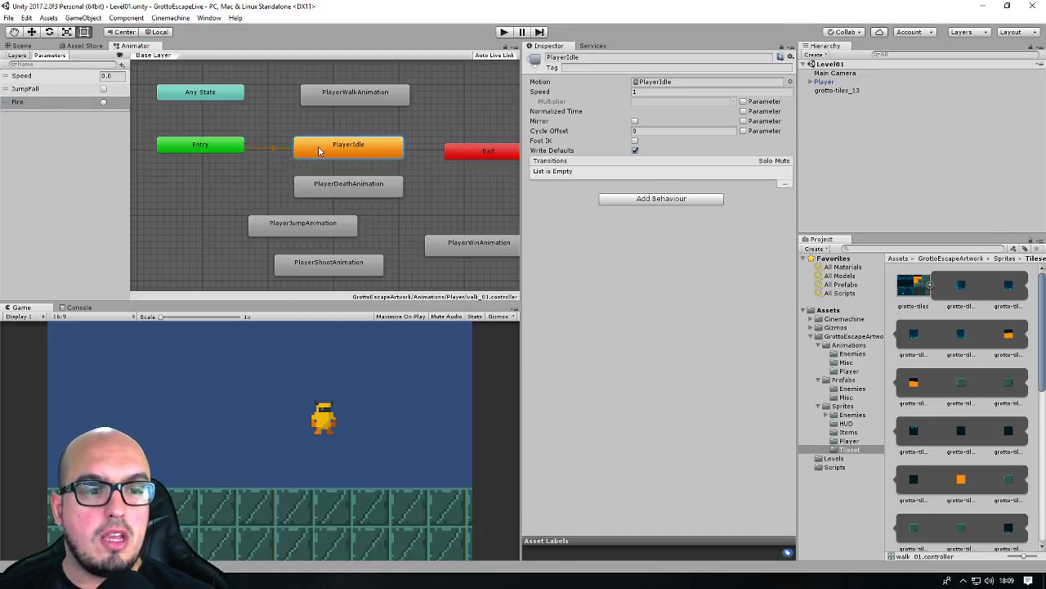
left_click_drag(218, 150, 206, 148)
left_click(313, 147)
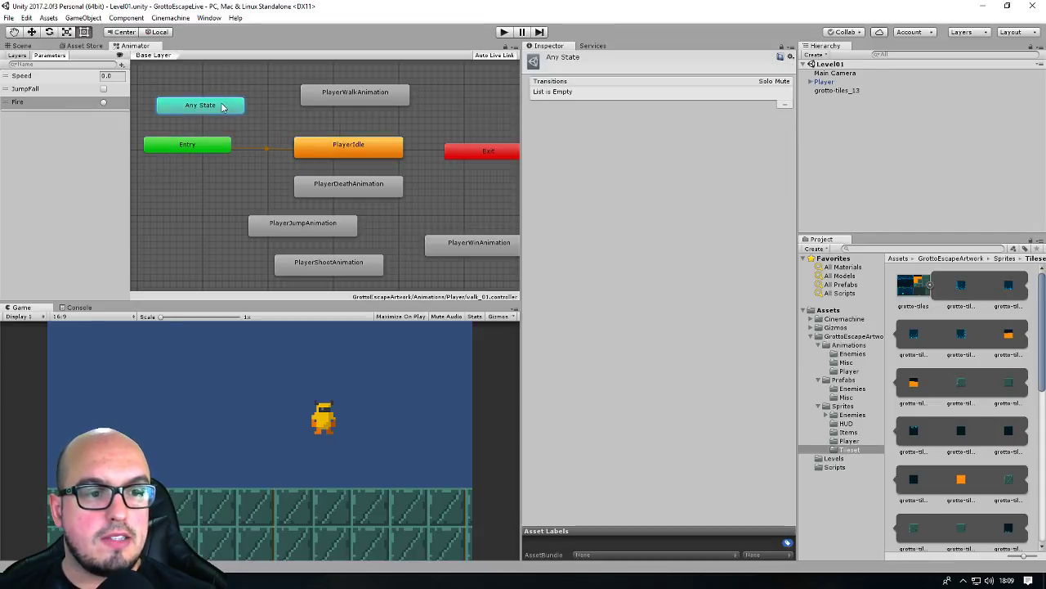
left_click_drag(231, 98, 225, 105)
left_click(333, 191)
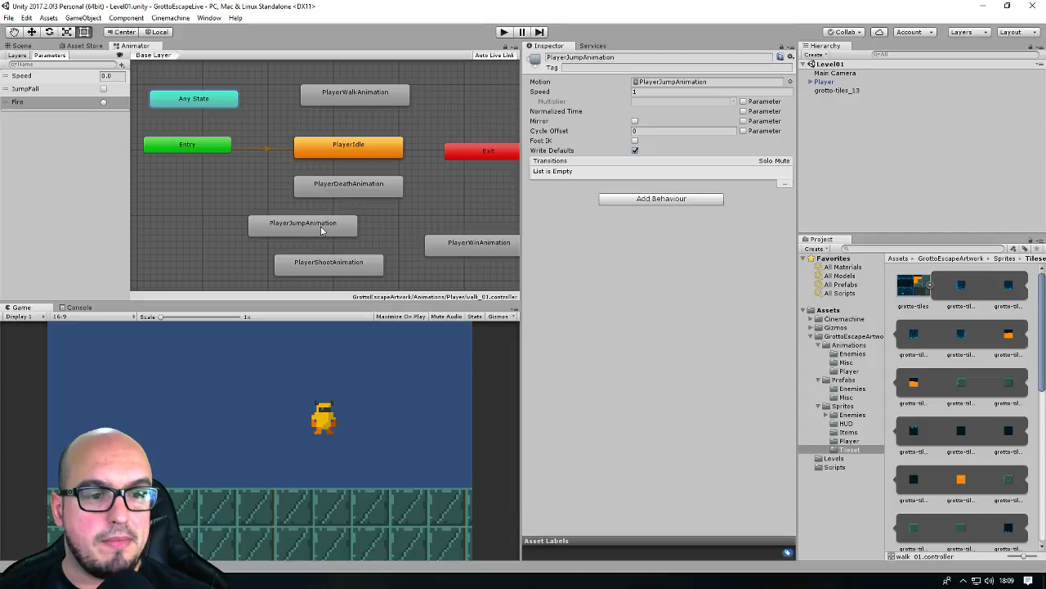
left_click_drag(320, 225, 301, 226)
left_click_drag(342, 196, 381, 192)
left_click_drag(352, 268, 339, 267)
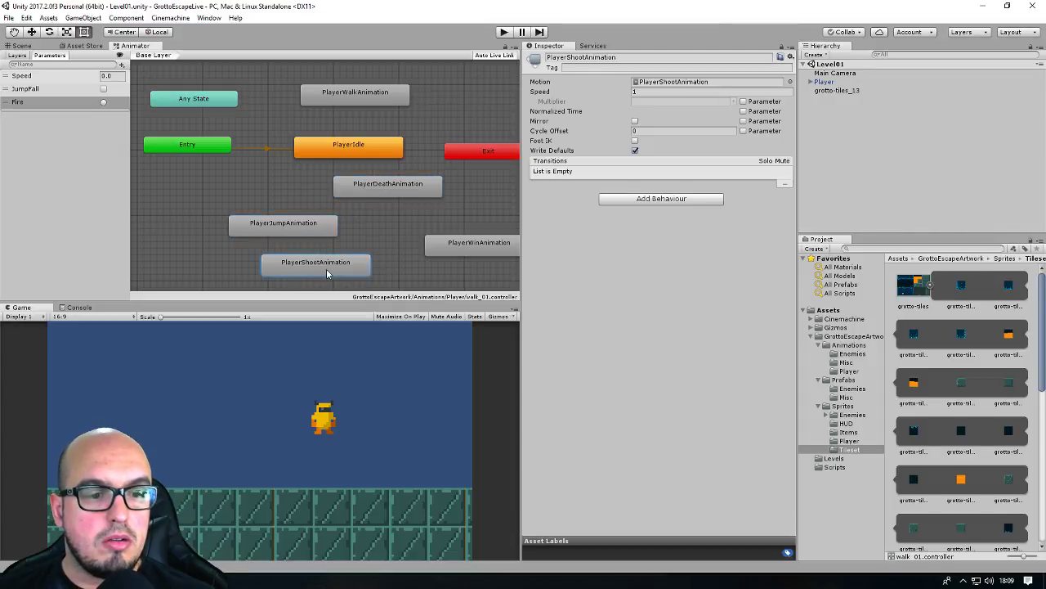
left_click_drag(309, 230, 282, 224)
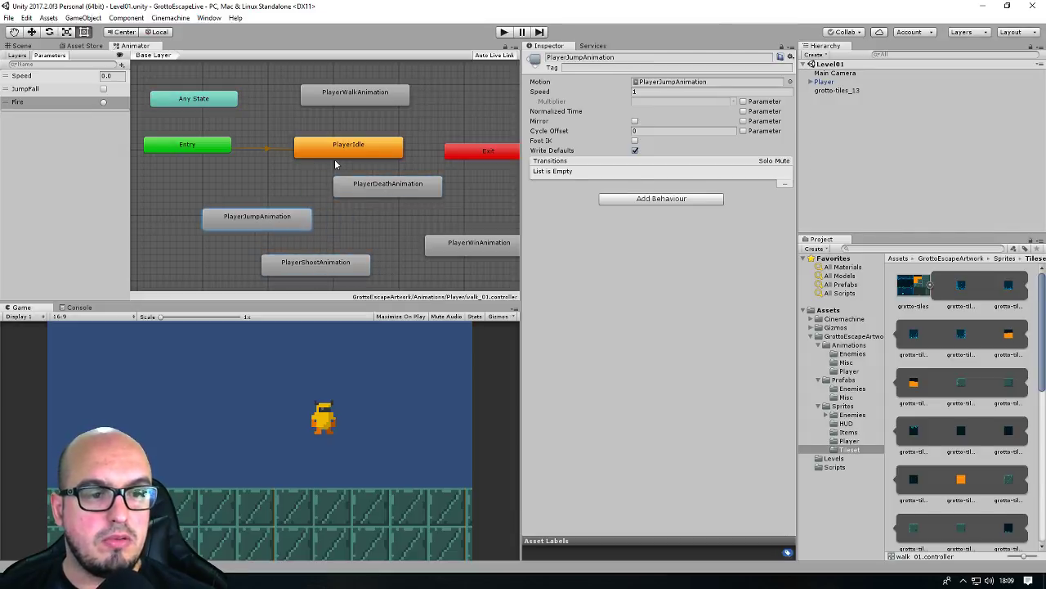
left_click_drag(326, 146, 306, 149)
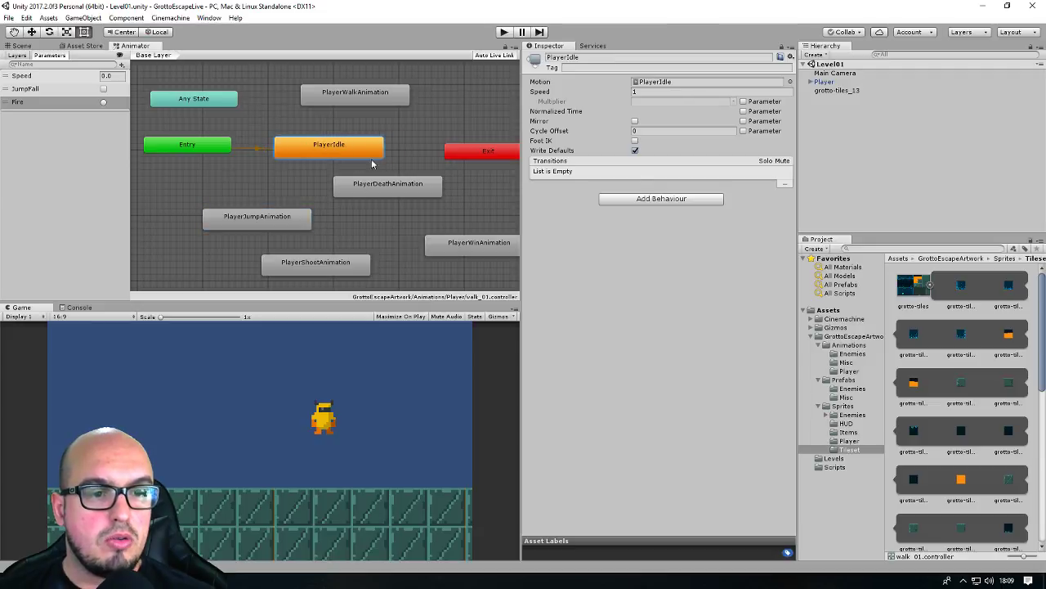
left_click_drag(359, 97, 339, 95)
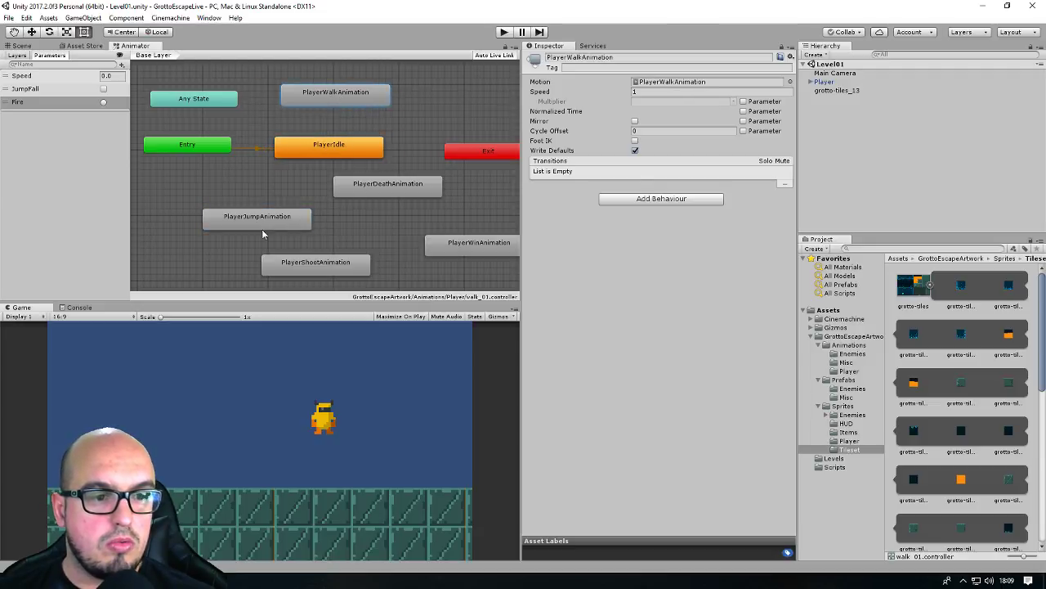
- Move PlayerJumpAnimation to the upper right and group Death, Shoot and Win at lower left
left_click_drag(265, 219, 483, 121)
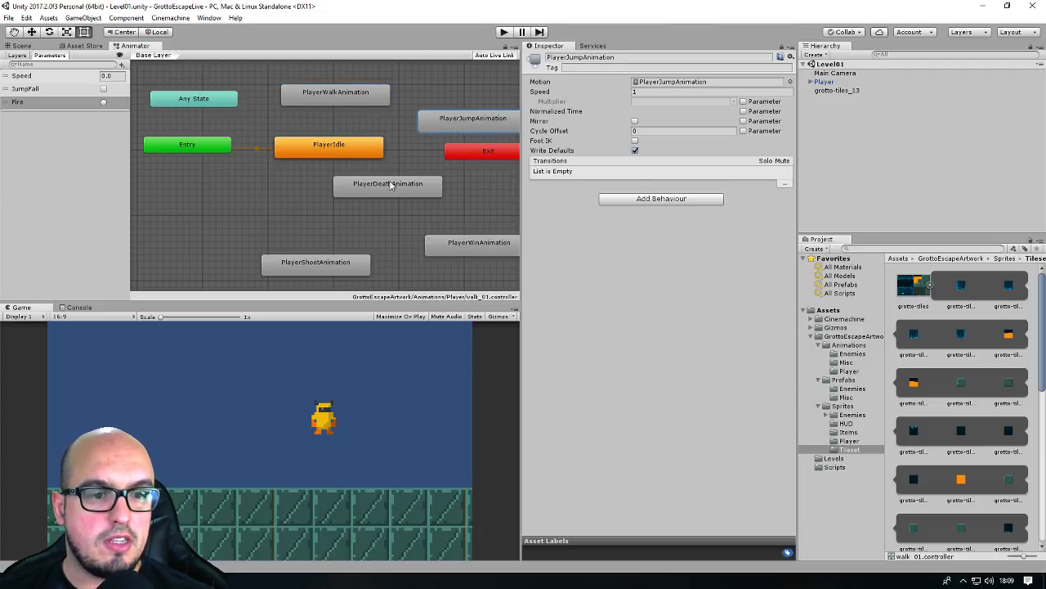
left_click_drag(388, 190, 224, 220)
left_click_drag(323, 268, 223, 248)
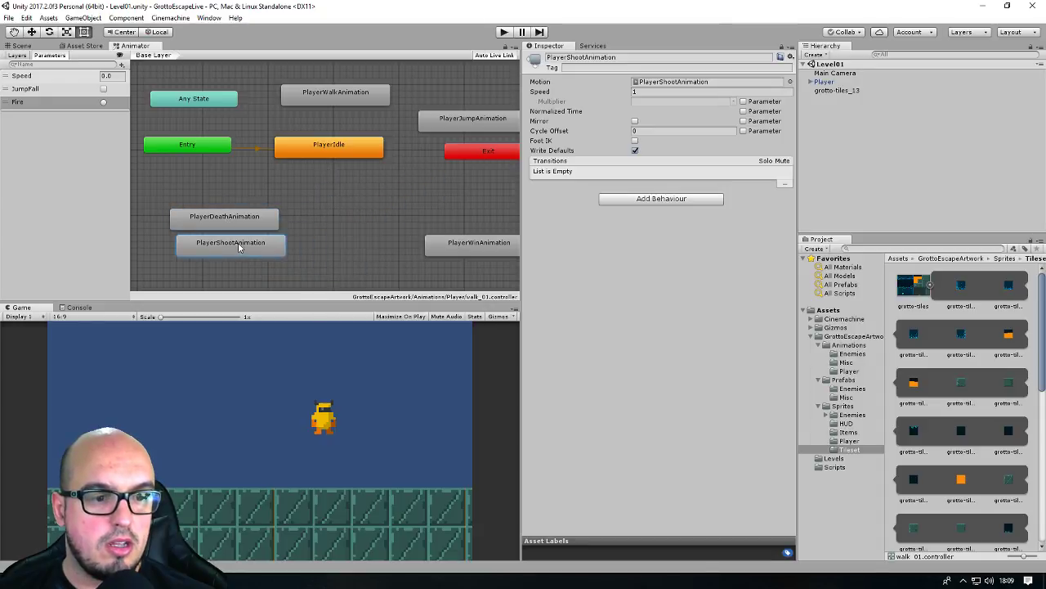
left_click_drag(455, 249, 354, 252)
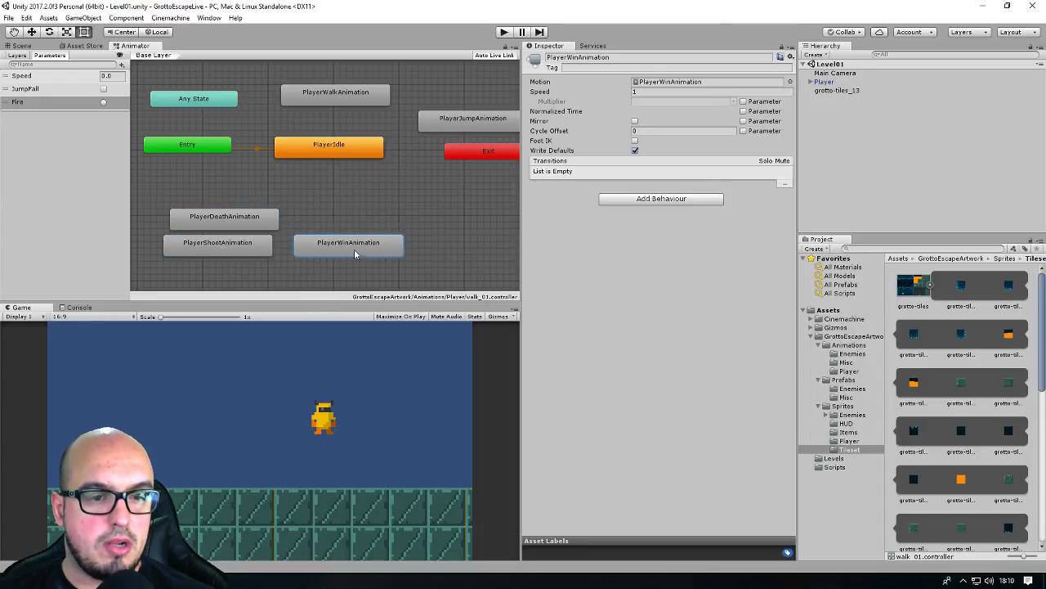
- Link PlayerIdle and PlayerWalkAnimation with transitions in both directions
left_click_drag(375, 149, 381, 168)
right_click(335, 168)
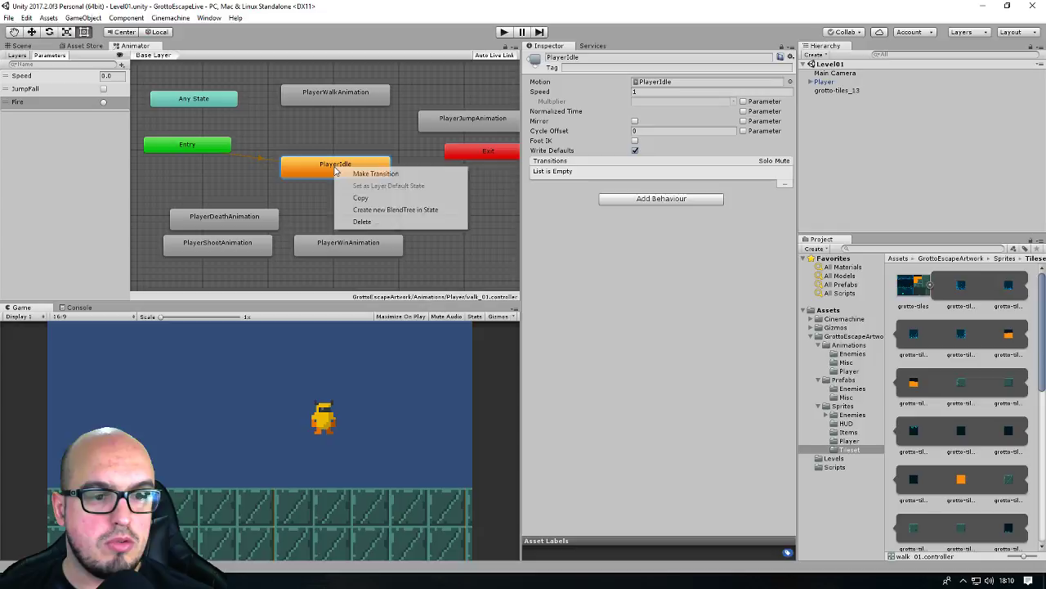
left_click(375, 173)
left_click(337, 94)
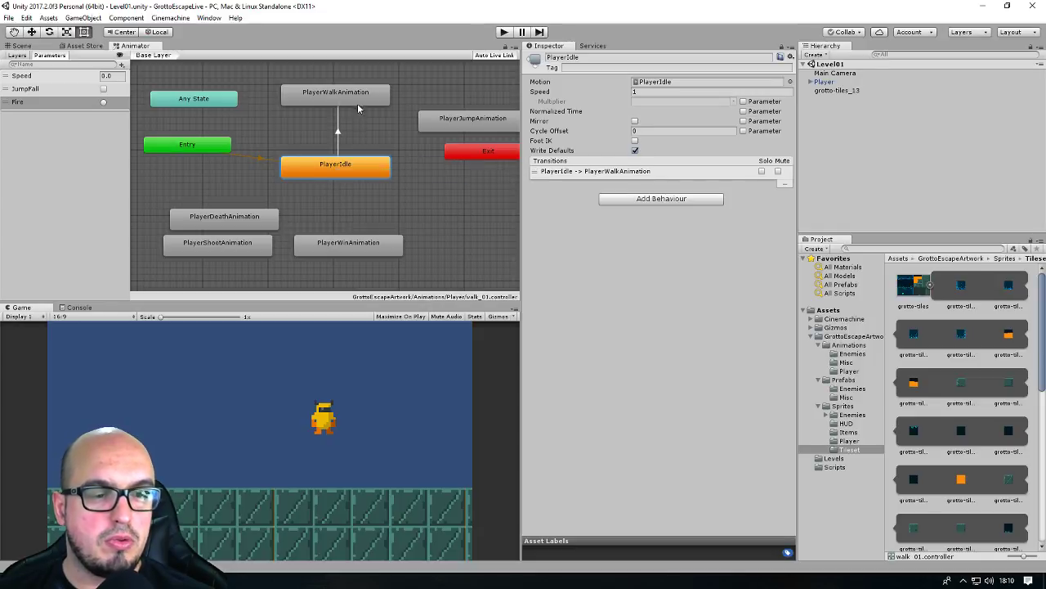
right_click(350, 100)
left_click(369, 104)
left_click(353, 170)
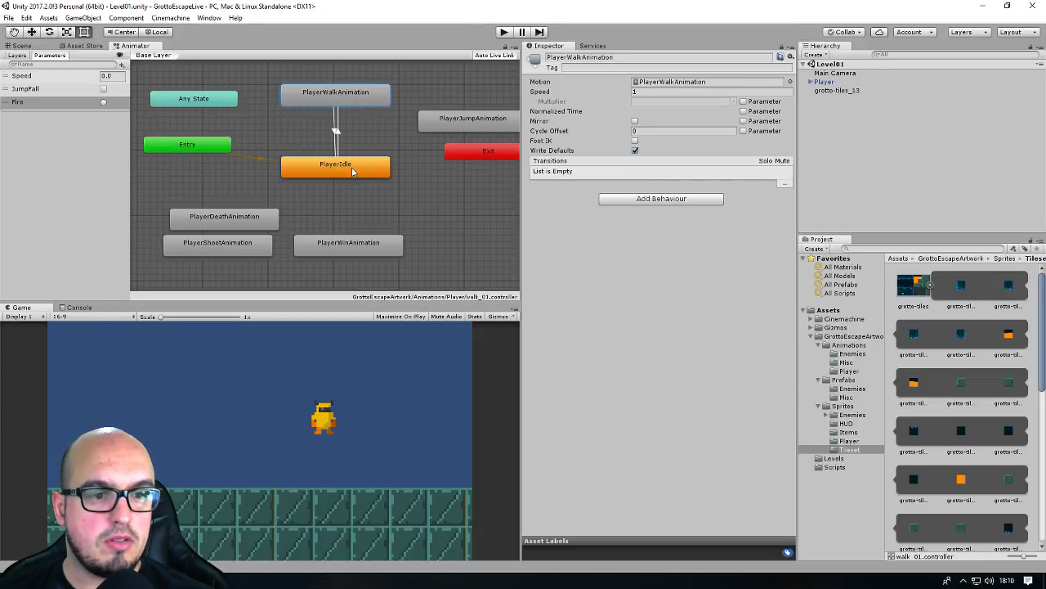
- Link PlayerIdle and PlayerJumpAnimation with transitions in both directions
left_click(372, 170)
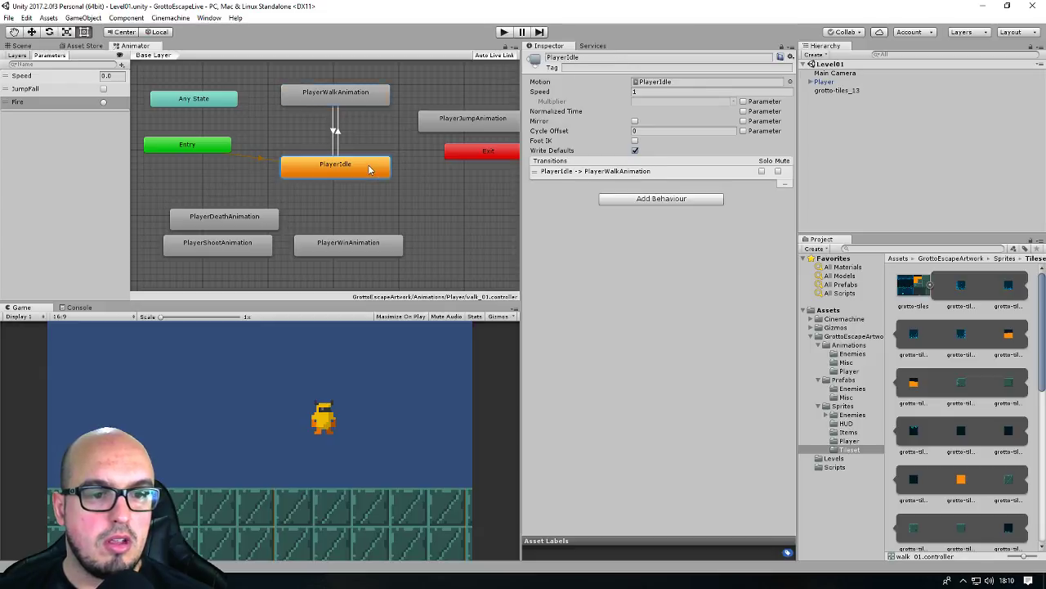
right_click(370, 167)
left_click(401, 172)
left_click(452, 122)
left_click(452, 123)
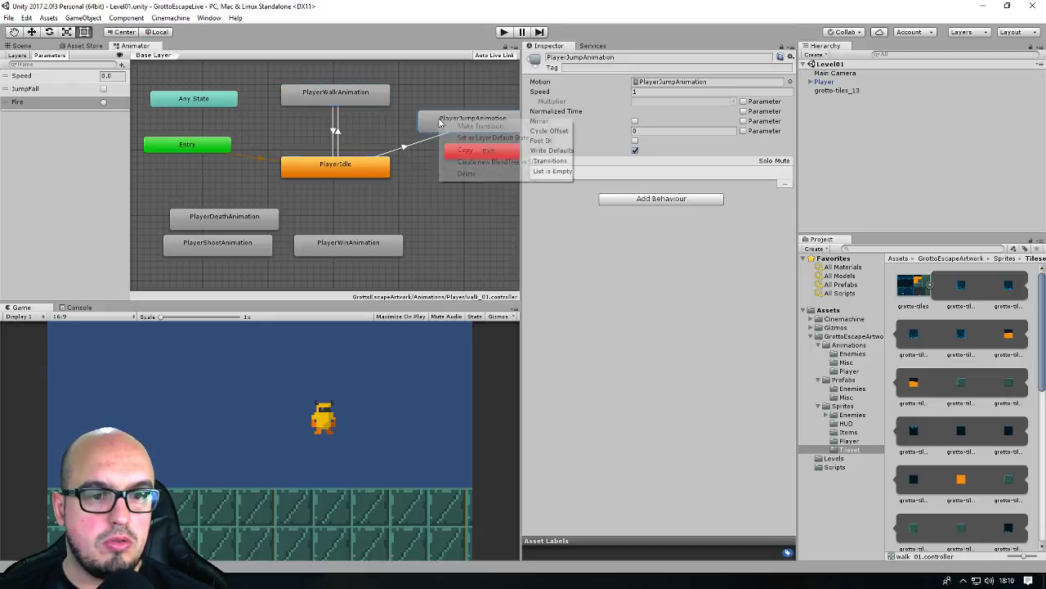
right_click(448, 123)
left_click(452, 129)
left_click(384, 163)
- Link PlayerJumpAnimation and PlayerWalkAnimation with transitions in both directions
right_click(440, 123)
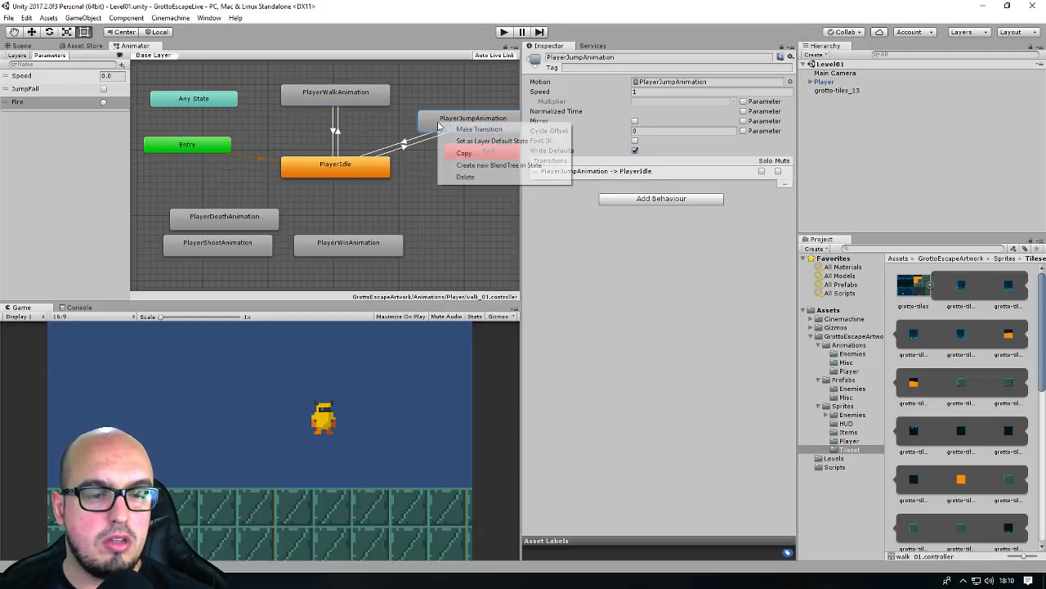
left_click(476, 129)
left_click(384, 101)
right_click(381, 96)
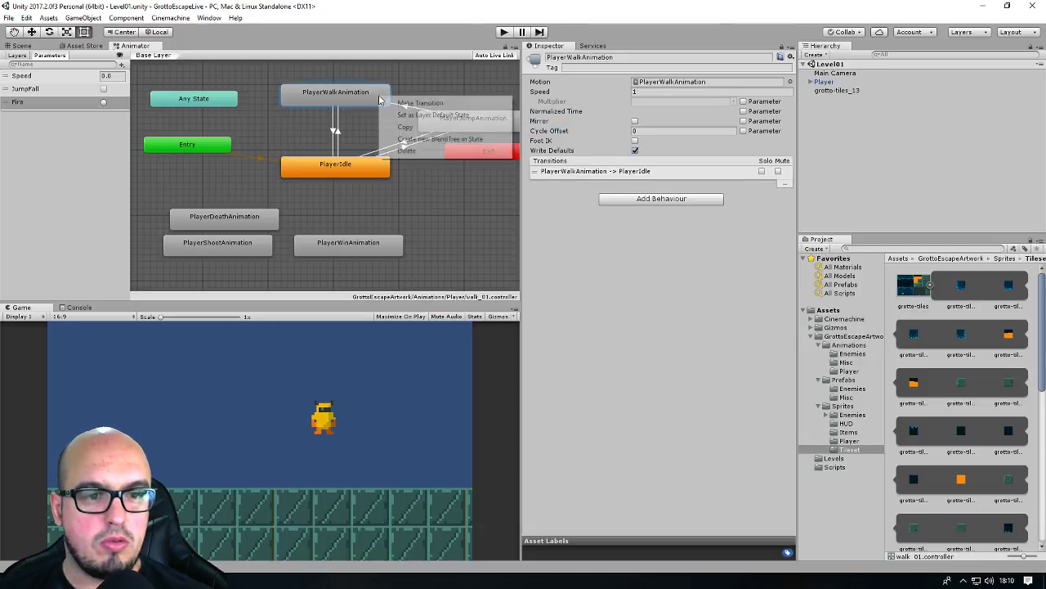
left_click(418, 103)
left_click(440, 116)
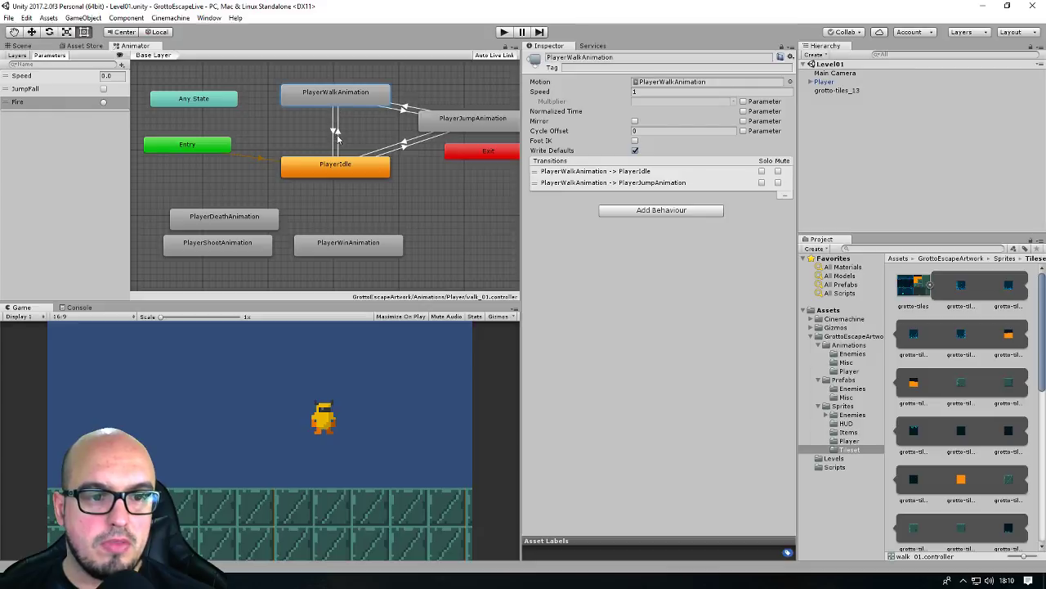
left_click(336, 134)
left_click(339, 130)
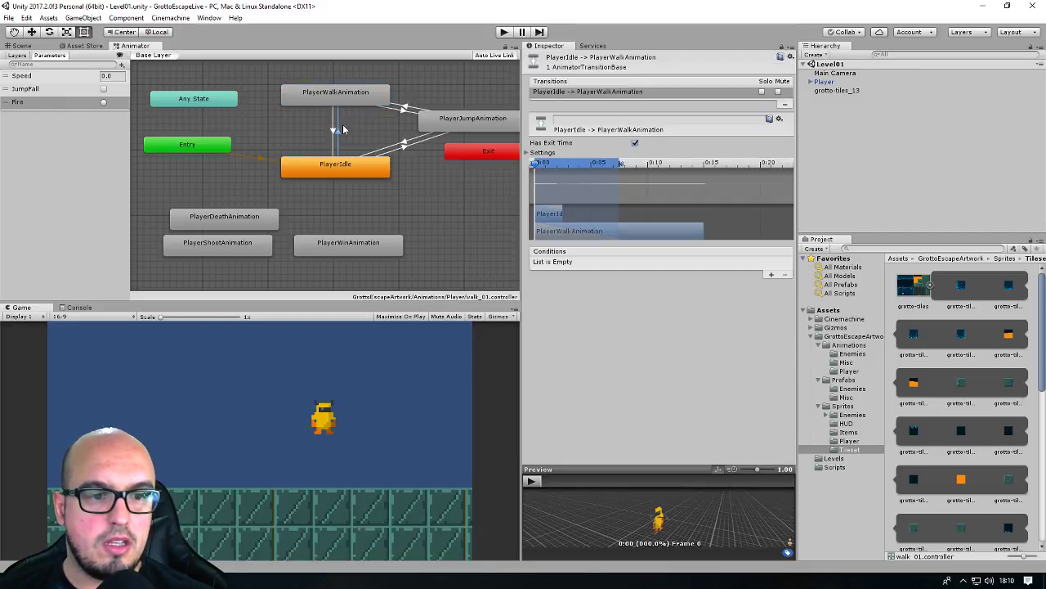
- Reset the Idle-to-Walk transition, disable exit time, and require Speed greater than 0 and JumpFall false
left_click(779, 119)
left_click(795, 128)
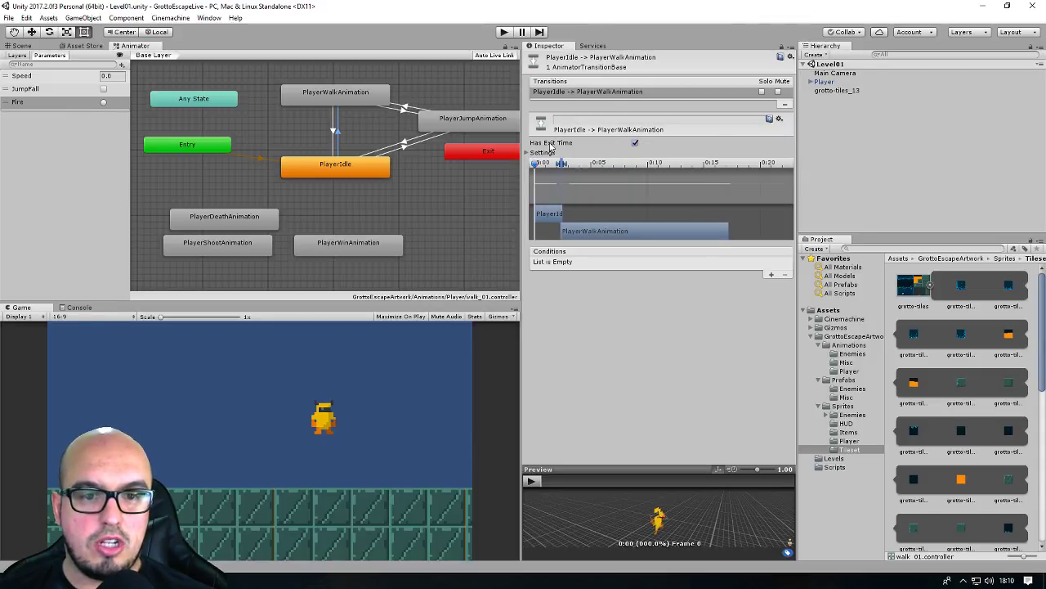
left_click(635, 144)
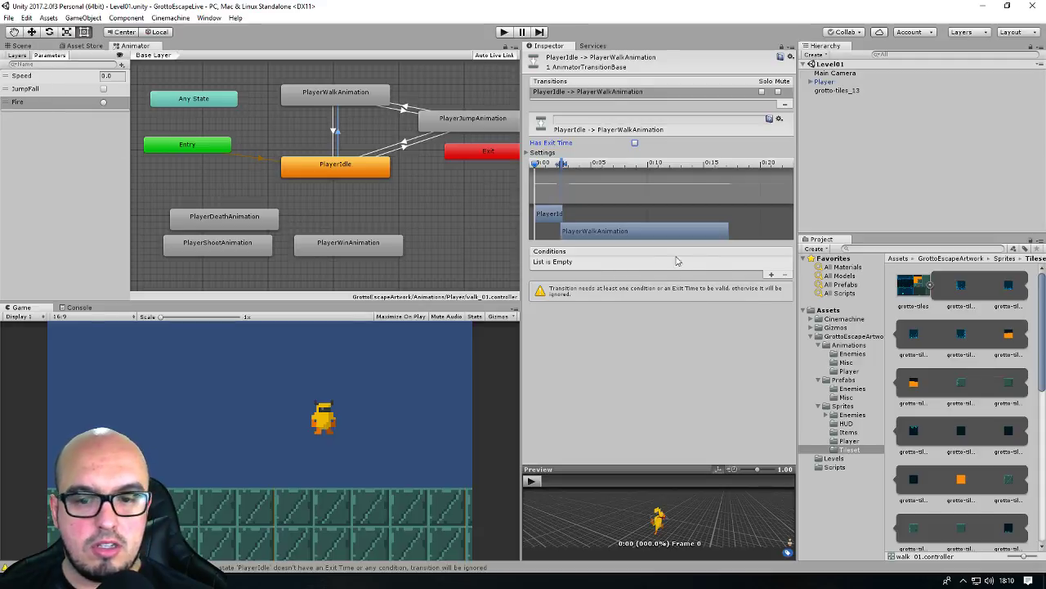
left_click(772, 275)
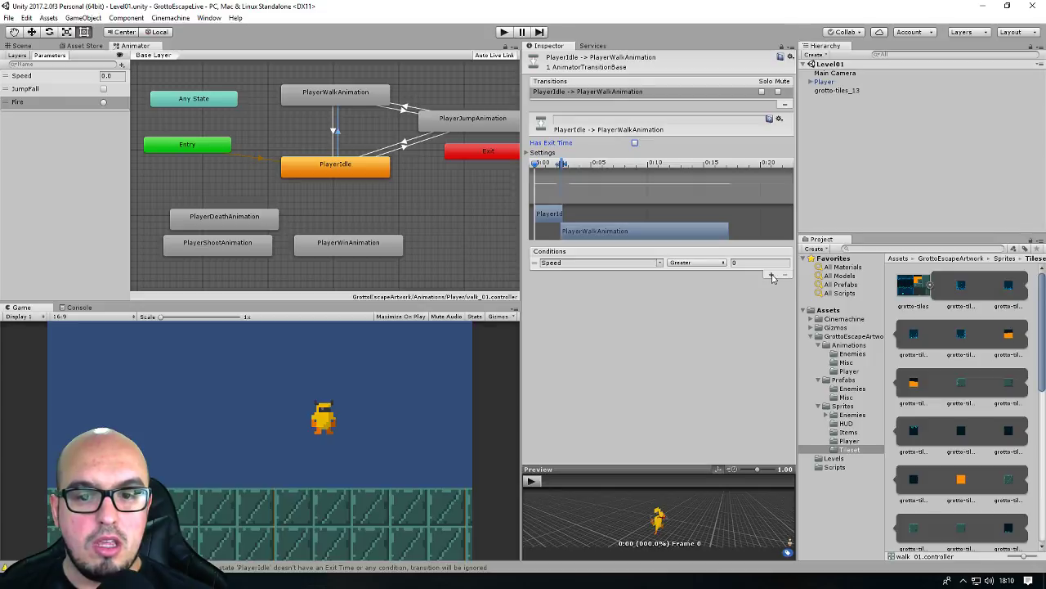
left_click(771, 276)
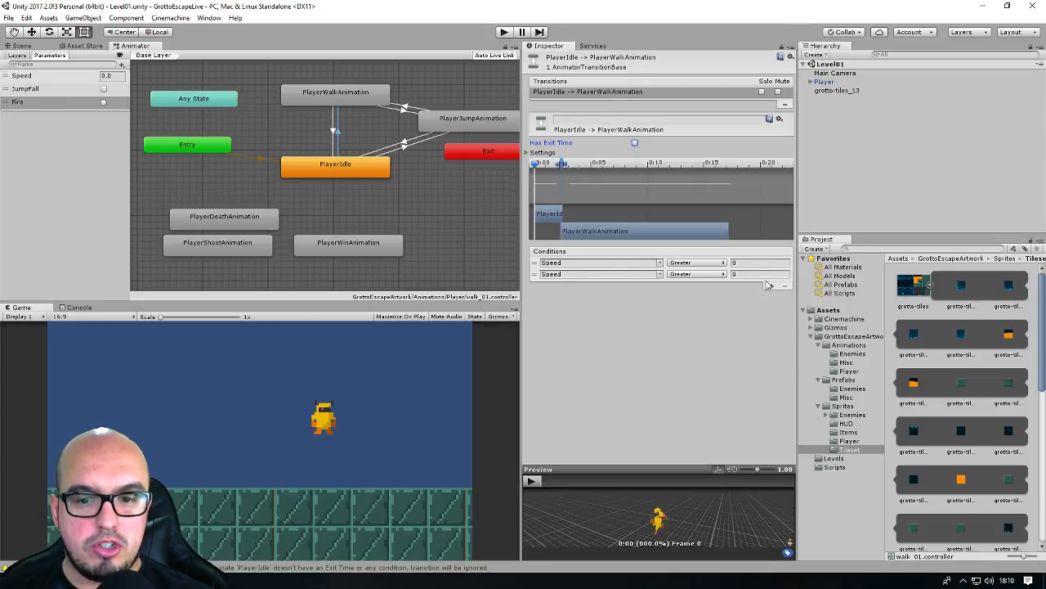
left_click(658, 273)
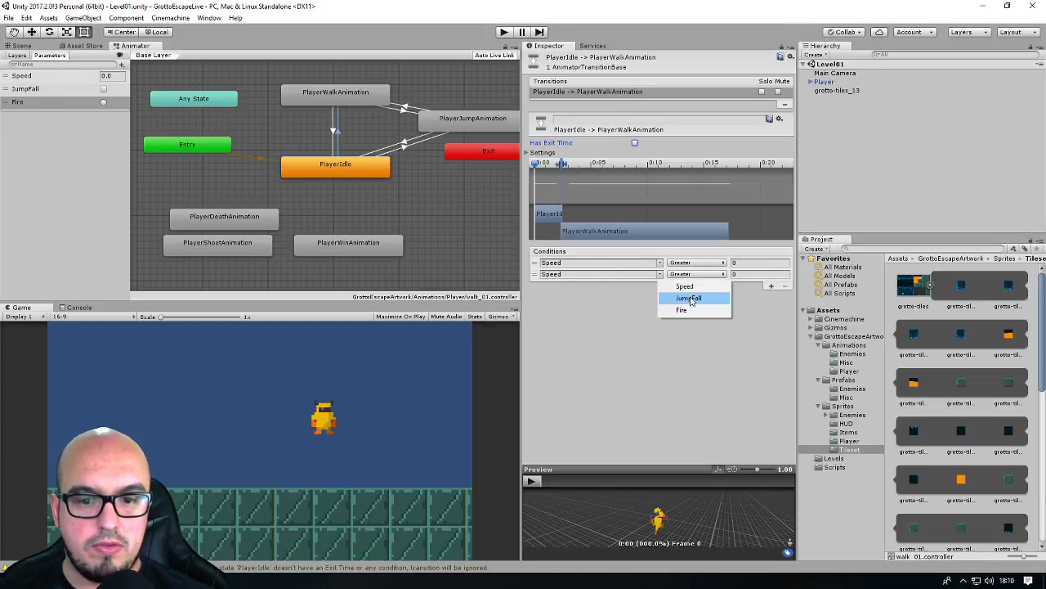
left_click(691, 298)
left_click(694, 274)
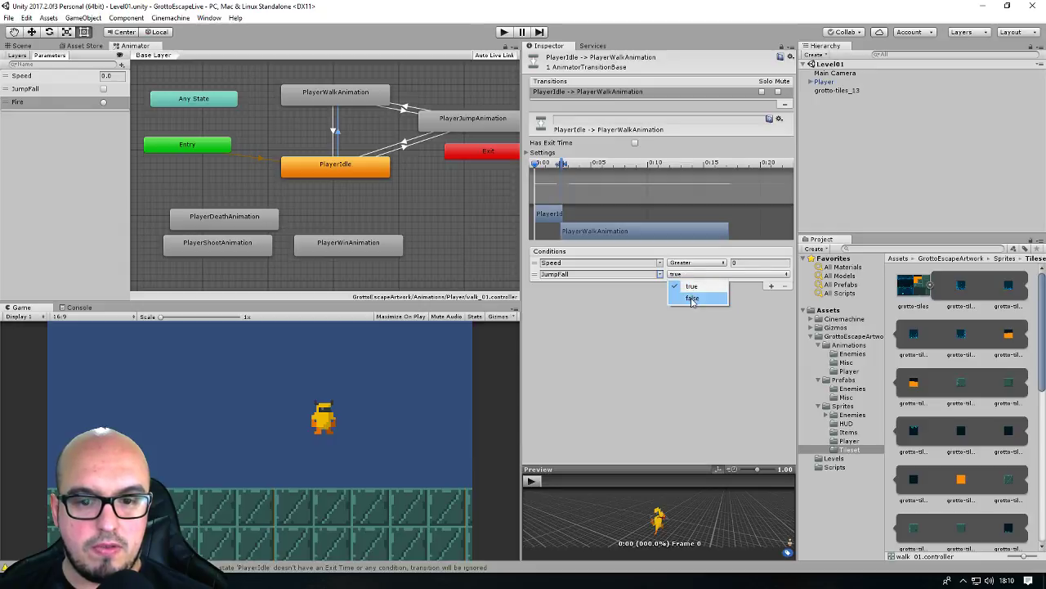
left_click(695, 296)
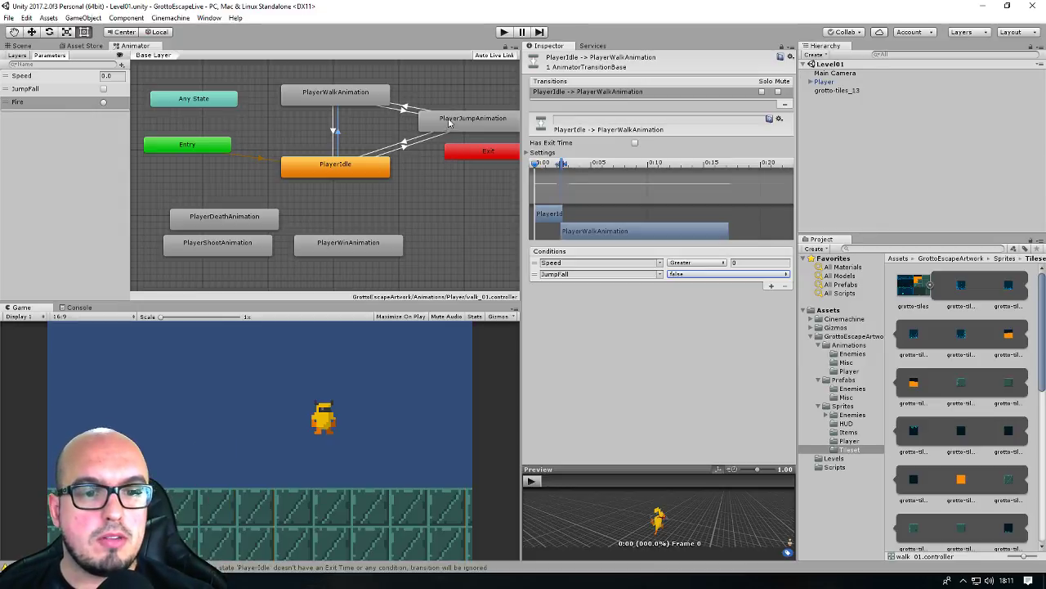
left_click(331, 131)
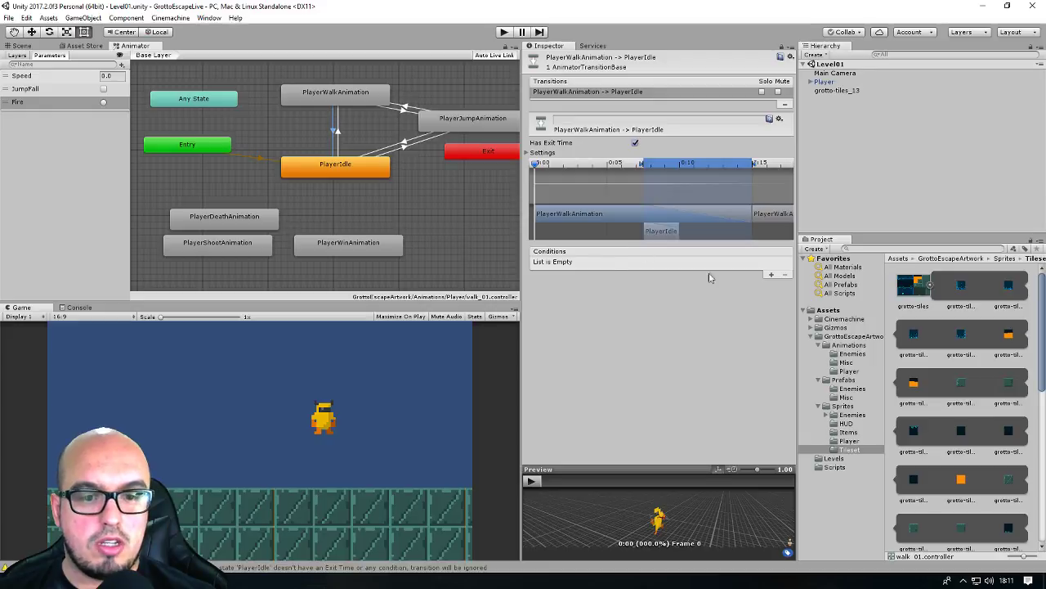
- Reset the Walk-to-Idle transition, turn off exit time, and add a Speed less than 0.1 condition
left_click(780, 120)
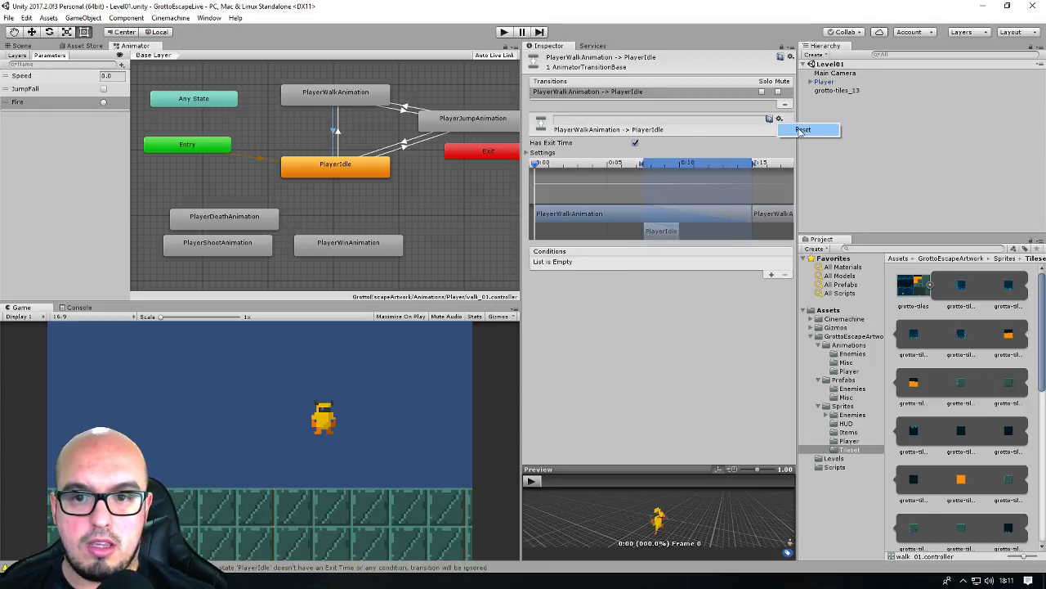
left_click(793, 128)
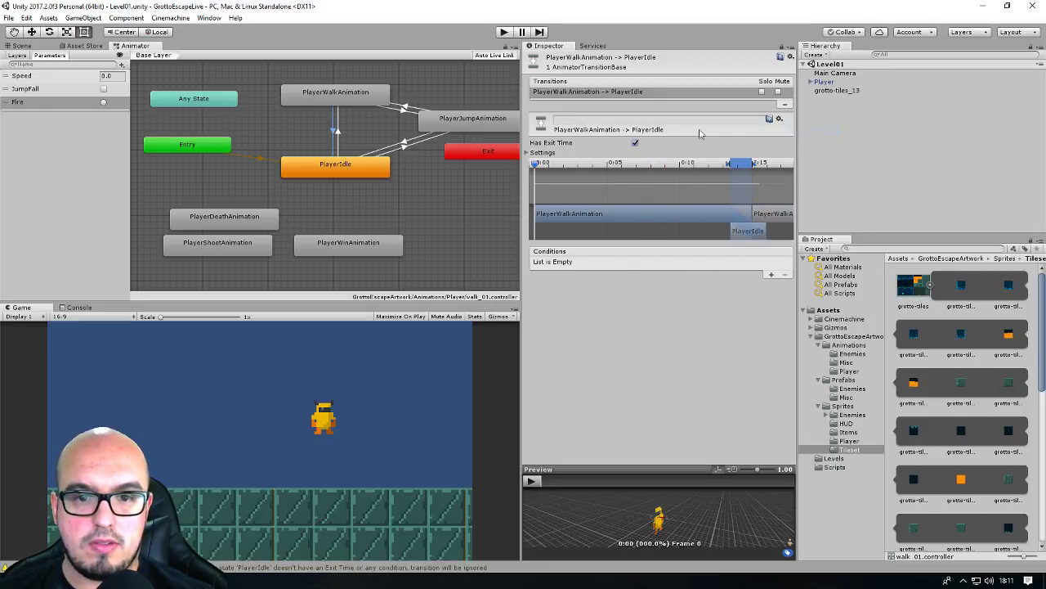
left_click(634, 144)
left_click(770, 276)
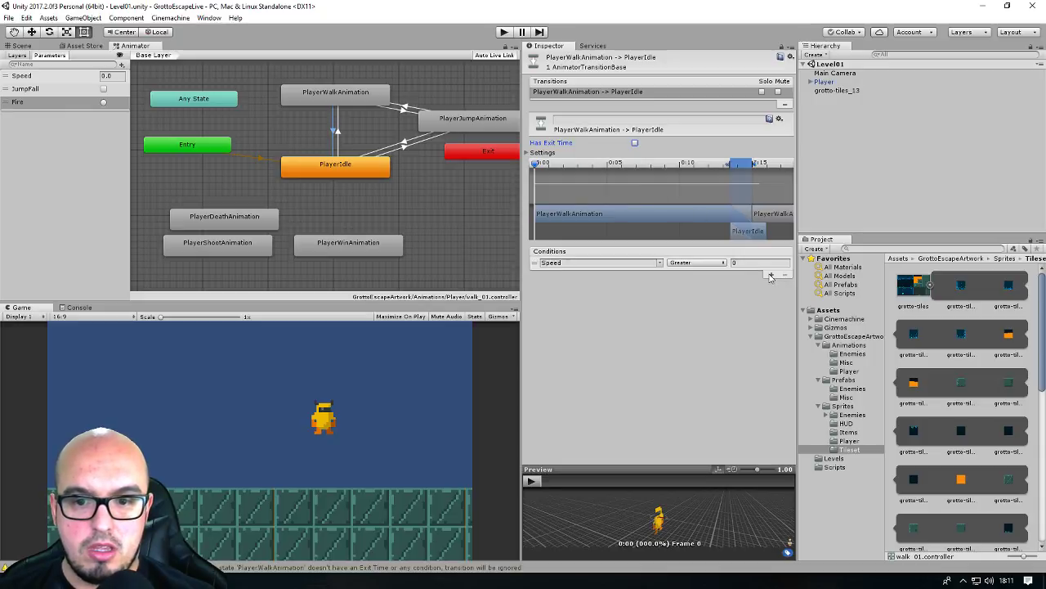
left_click(708, 266)
left_click(708, 286)
left_click(738, 263)
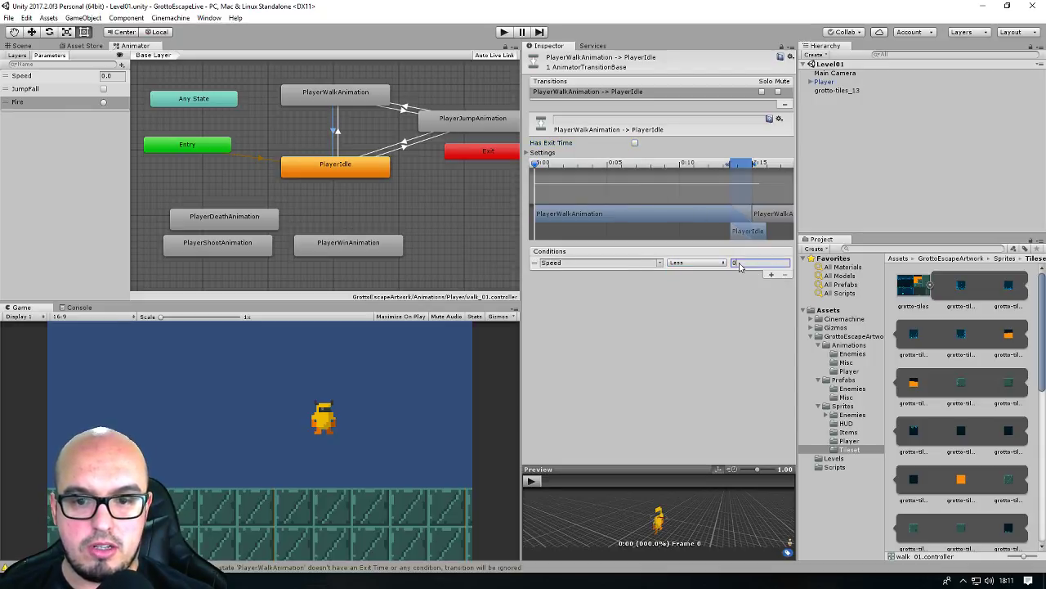
type("0.1")
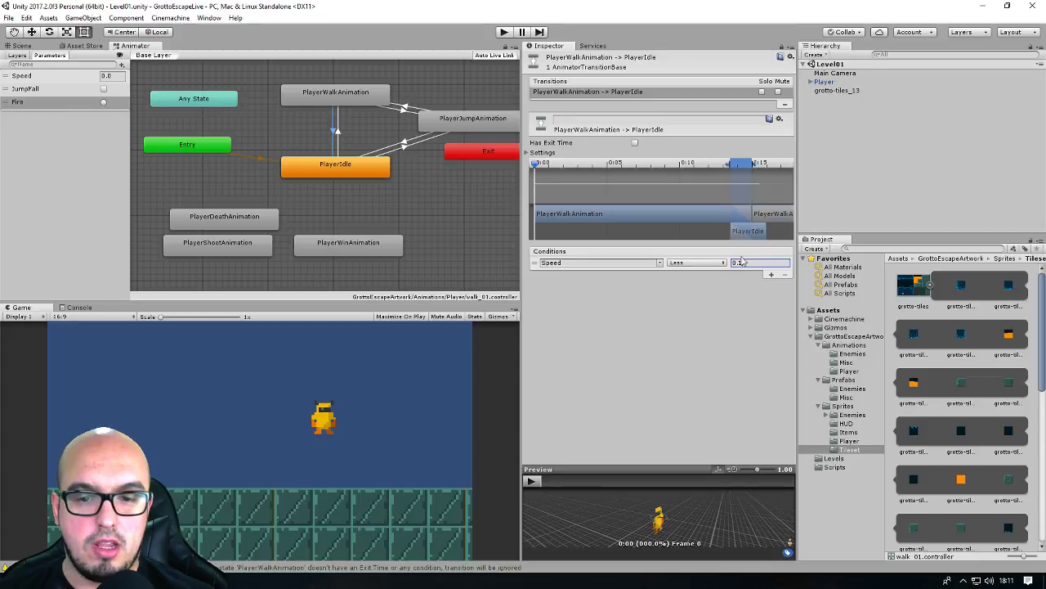
- Add a JumpFall false condition to the Walk-to-Idle transition
left_click(773, 275)
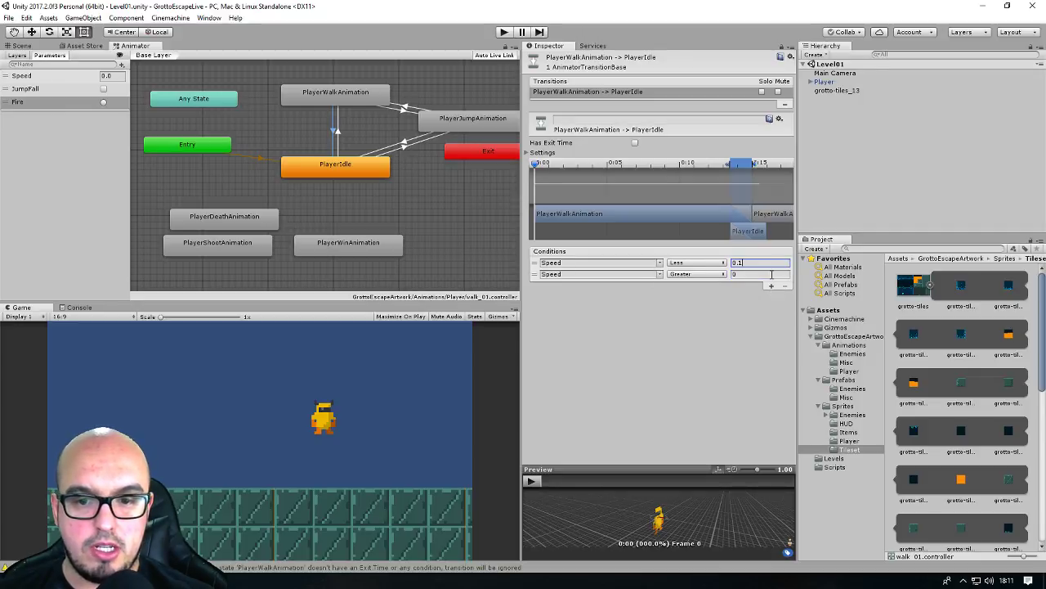
left_click(658, 274)
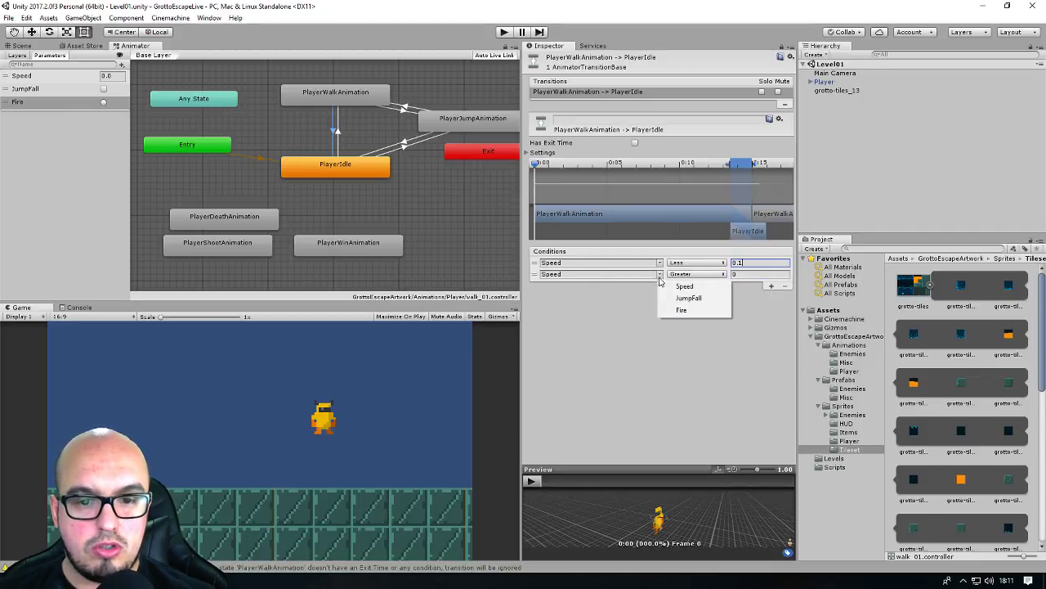
left_click(693, 296)
left_click(705, 274)
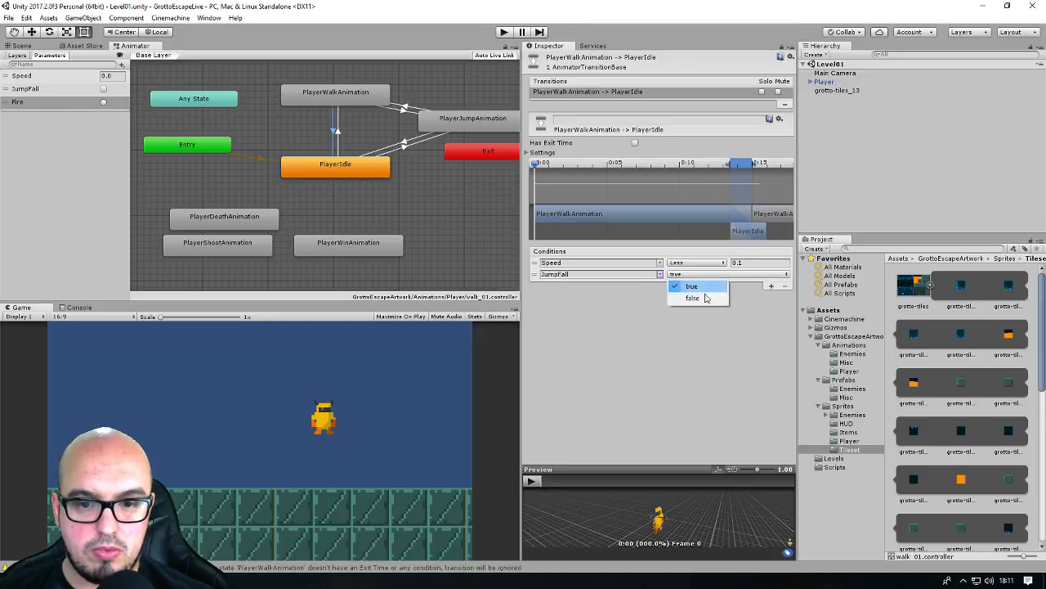
left_click(693, 296)
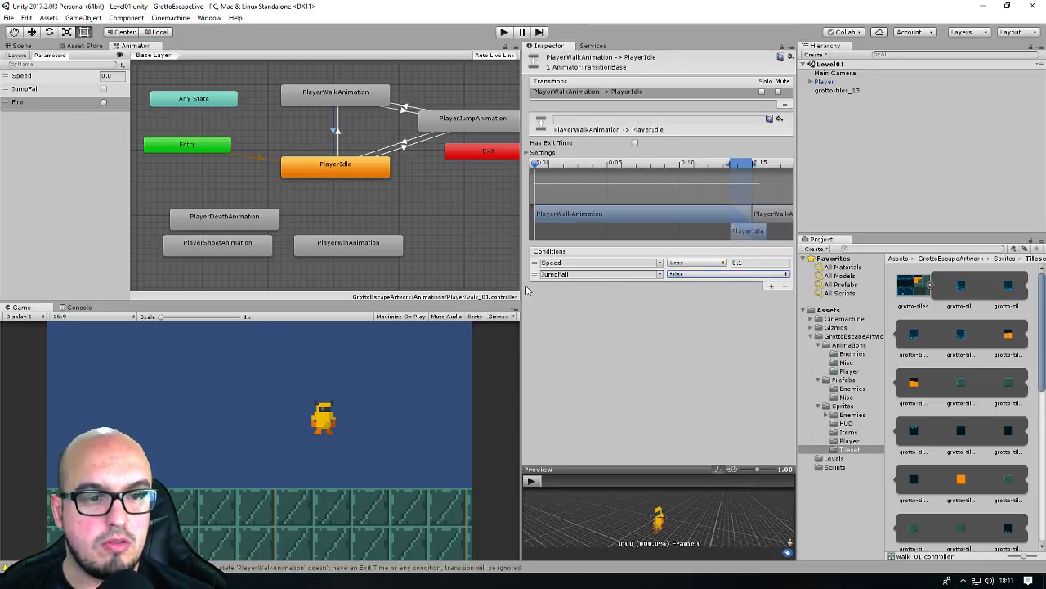
left_click(406, 145)
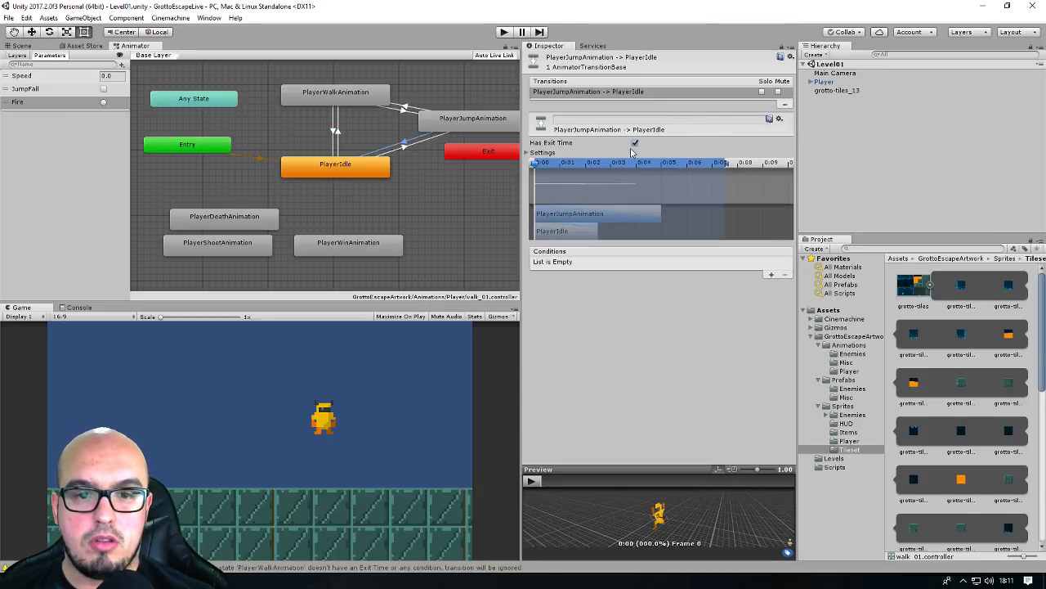
- Turn off exit time on Jump-to-Idle and add a Speed less than 0.1 condition
left_click(635, 143)
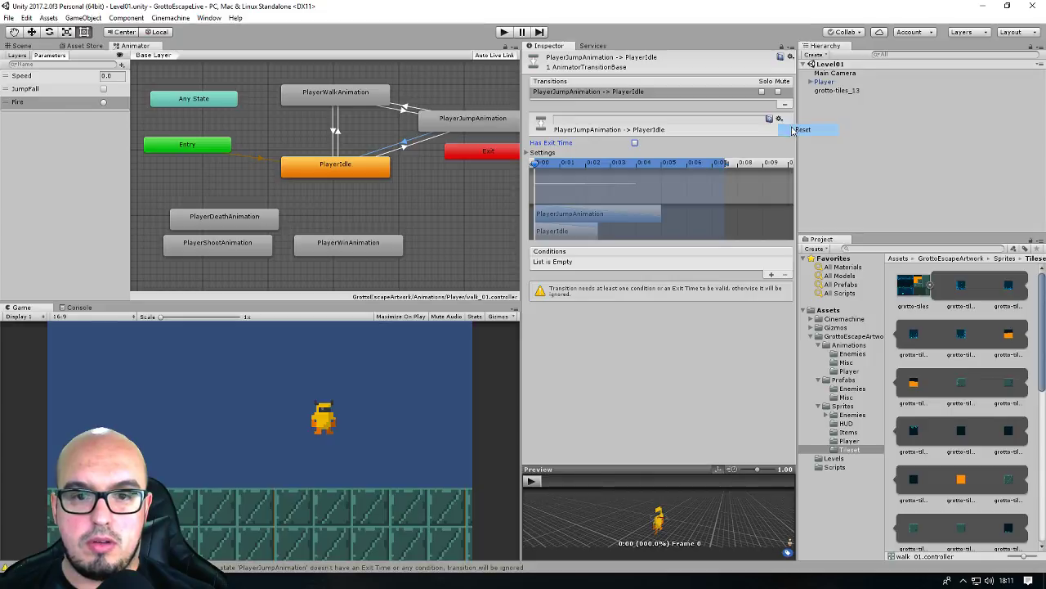
left_click_drag(723, 163, 654, 162)
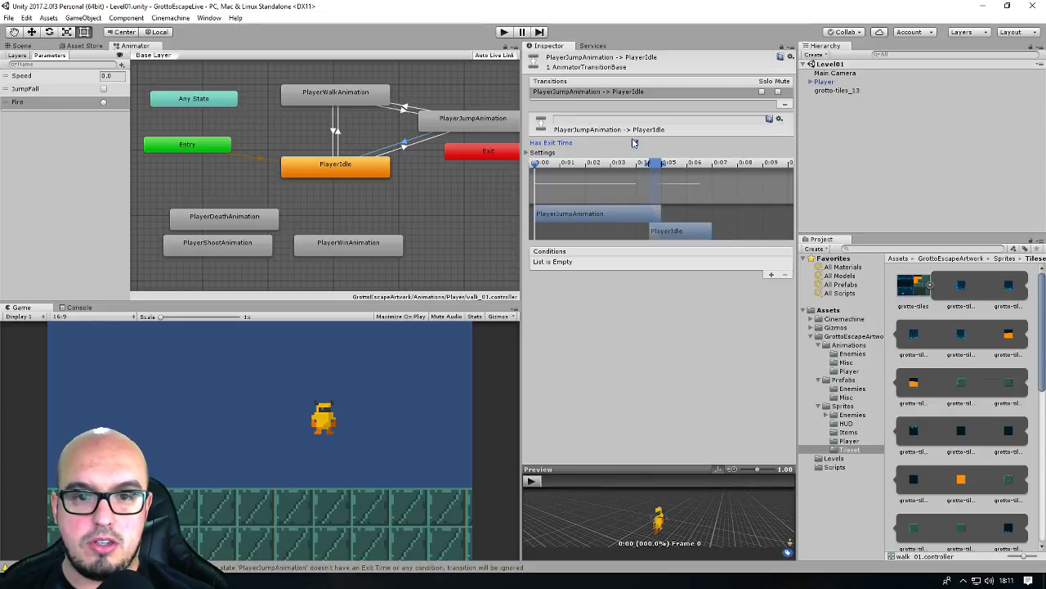
left_click(773, 275)
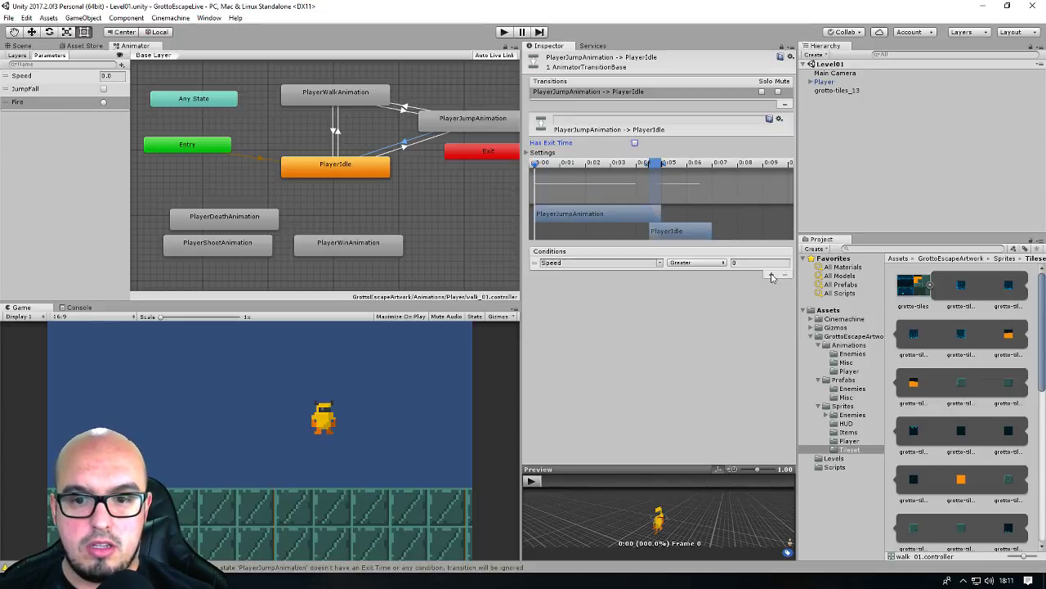
left_click(685, 264)
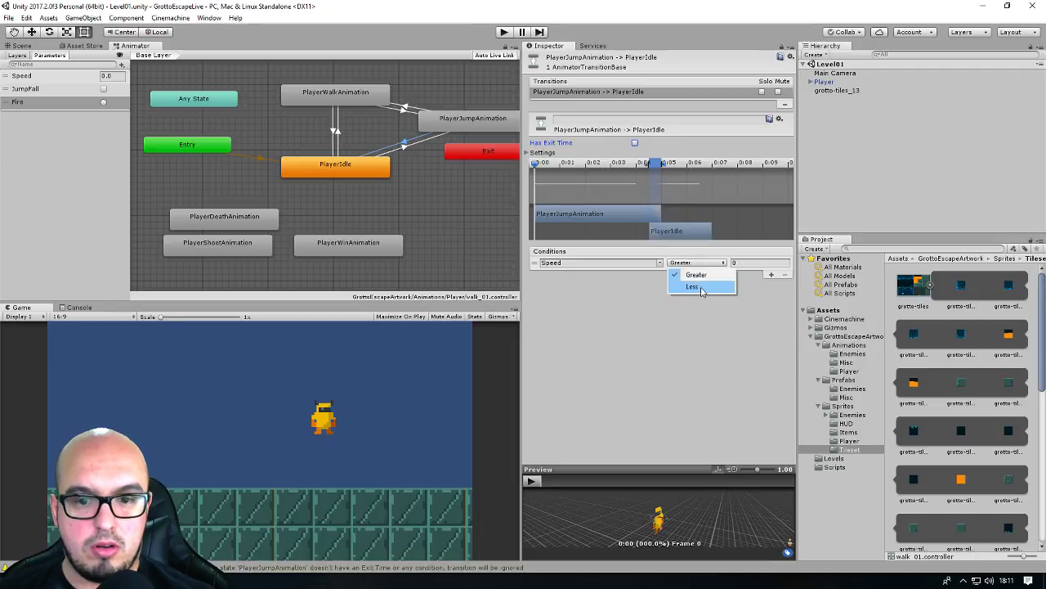
left_click(695, 287)
left_click(745, 263)
type("0.1")
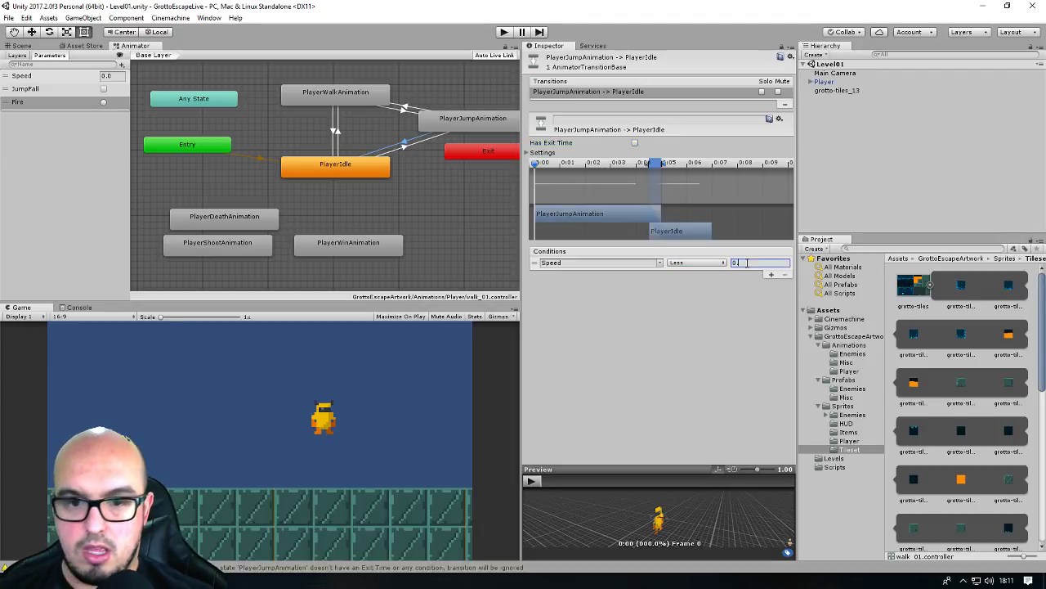
left_click(661, 263)
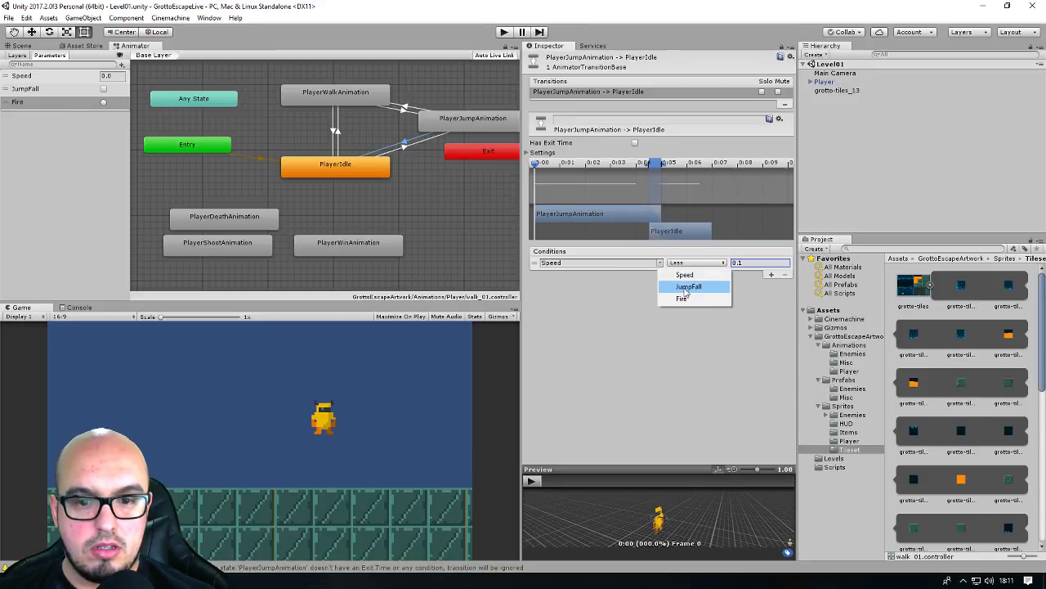
left_click(688, 286)
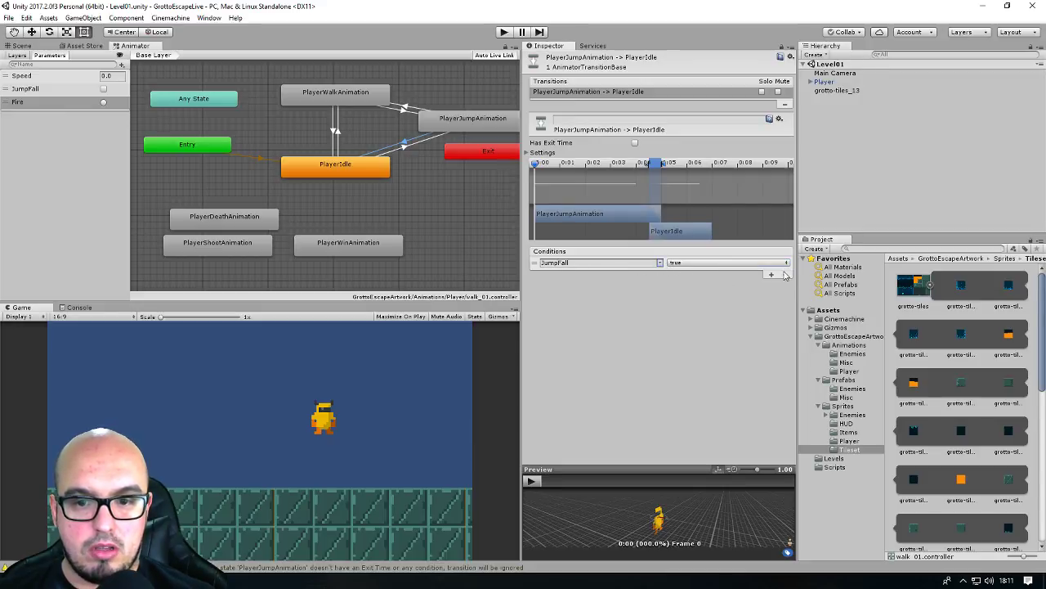
left_click(659, 262)
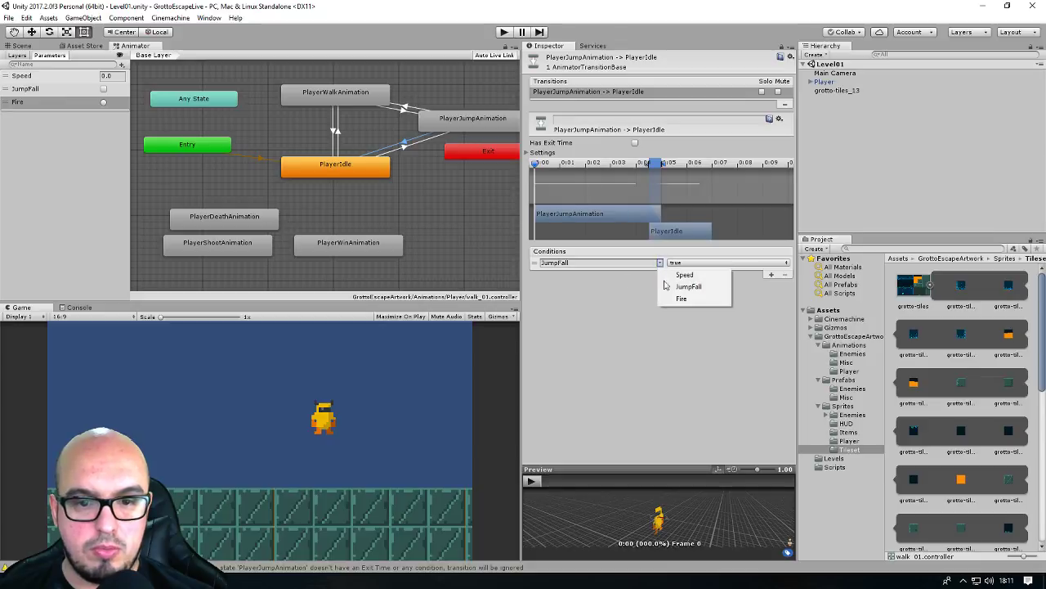
left_click(694, 274)
left_click(697, 262)
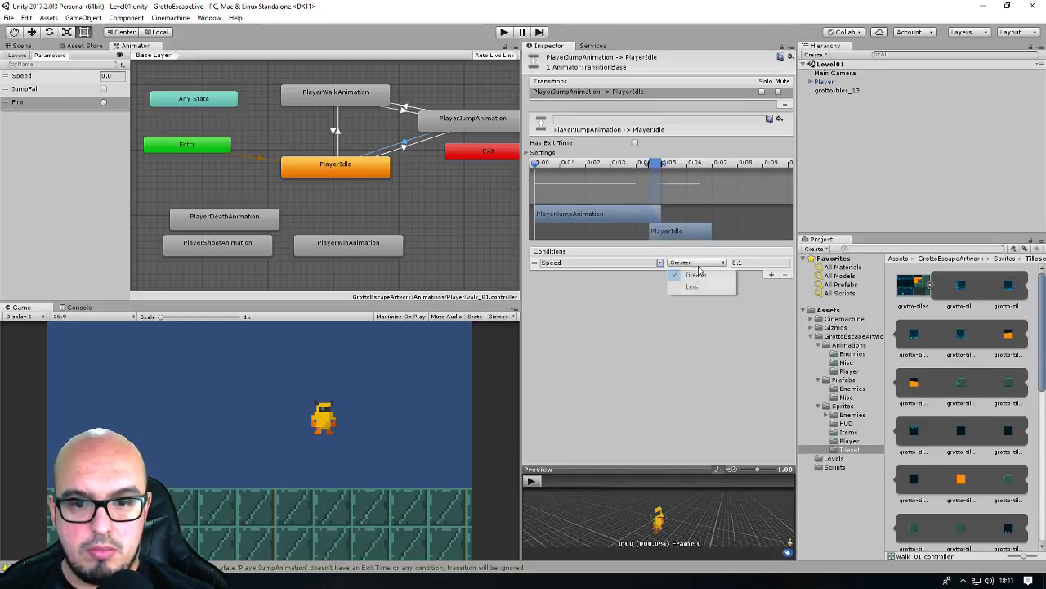
left_click(695, 287)
- Add a JumpFall false condition to the Jump-to-Idle transition
left_click(771, 275)
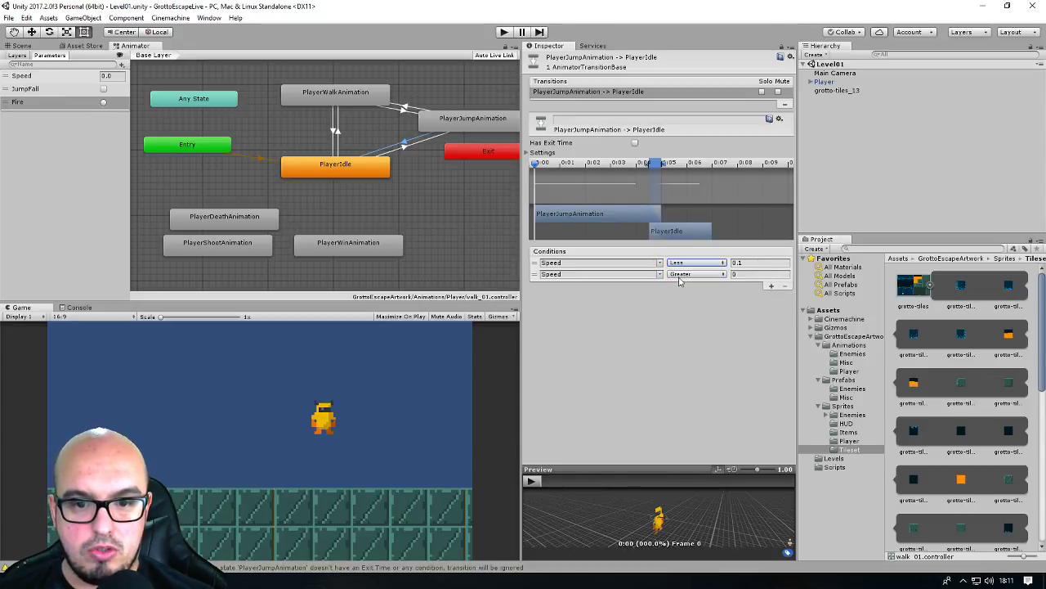
left_click(660, 275)
left_click(685, 298)
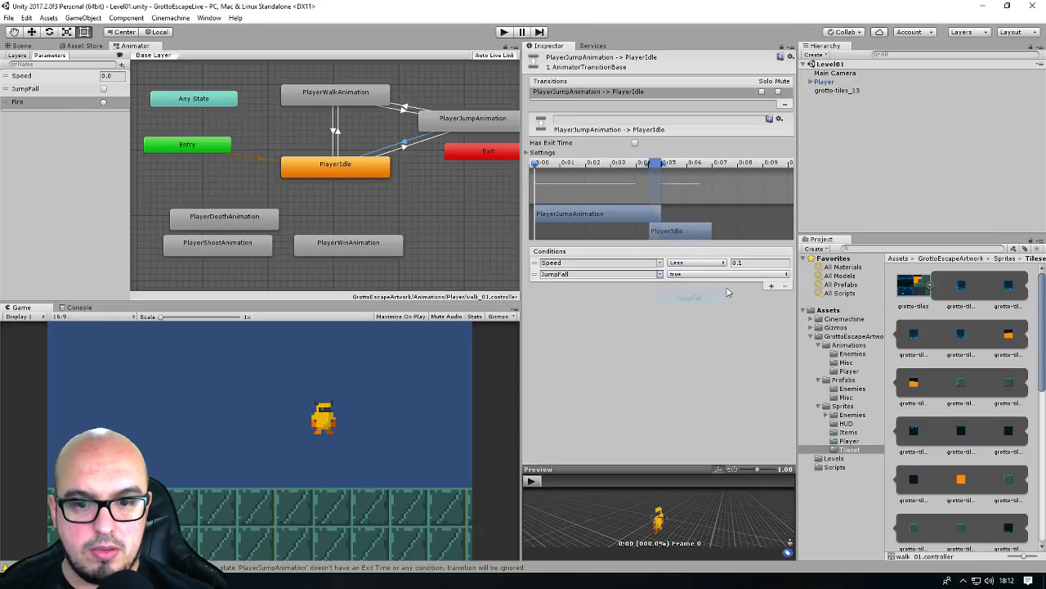
left_click(727, 277)
left_click(693, 299)
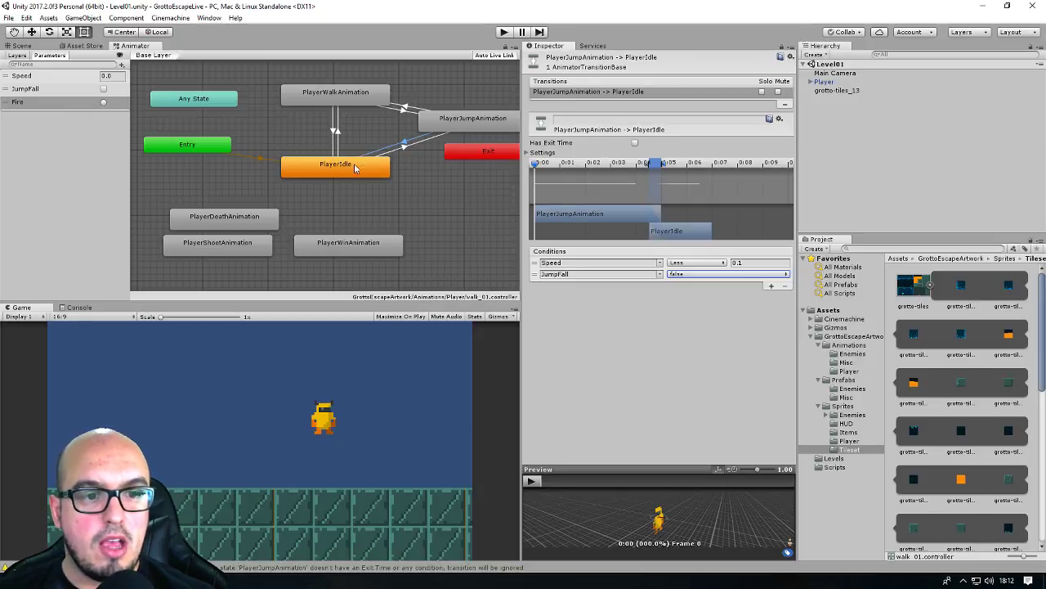
left_click(401, 149)
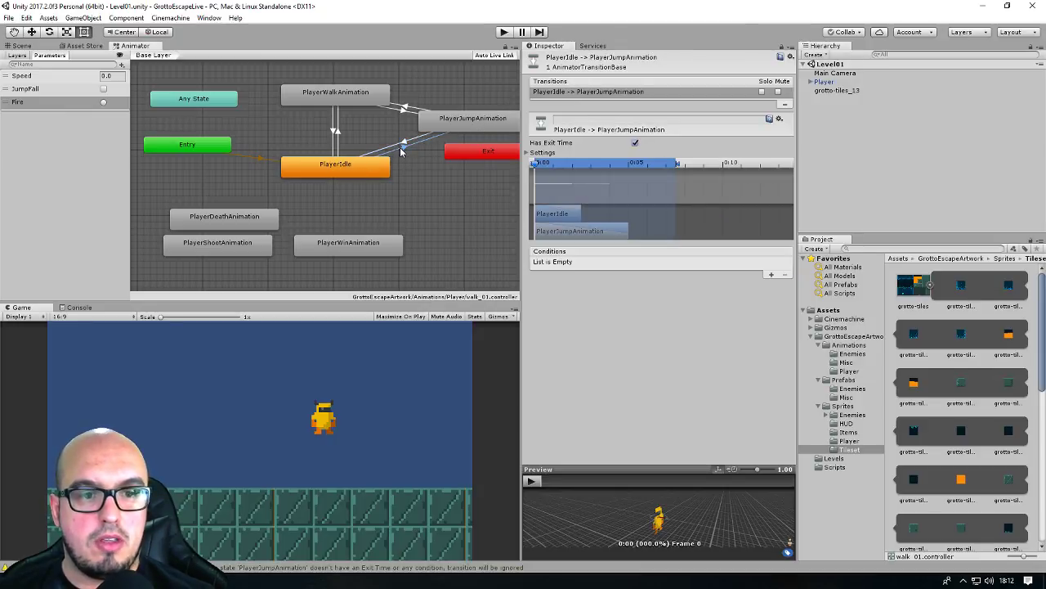
- Reset Idle-to-Jump, turn off exit time, add a JumpFall true condition, and raise the Walk node
left_click(779, 119)
left_click(788, 130)
left_click(635, 142)
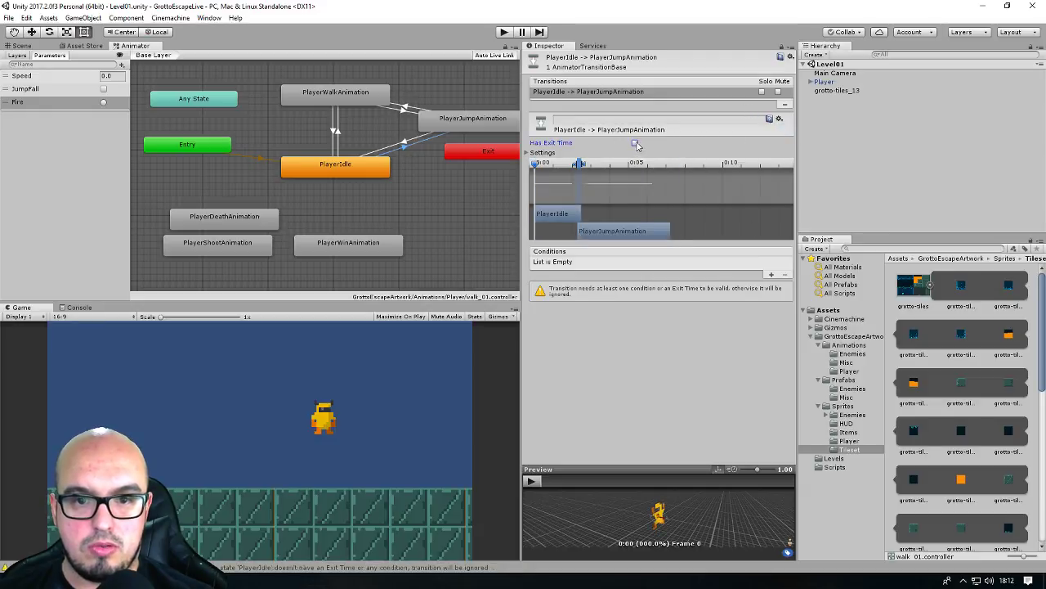
left_click(771, 274)
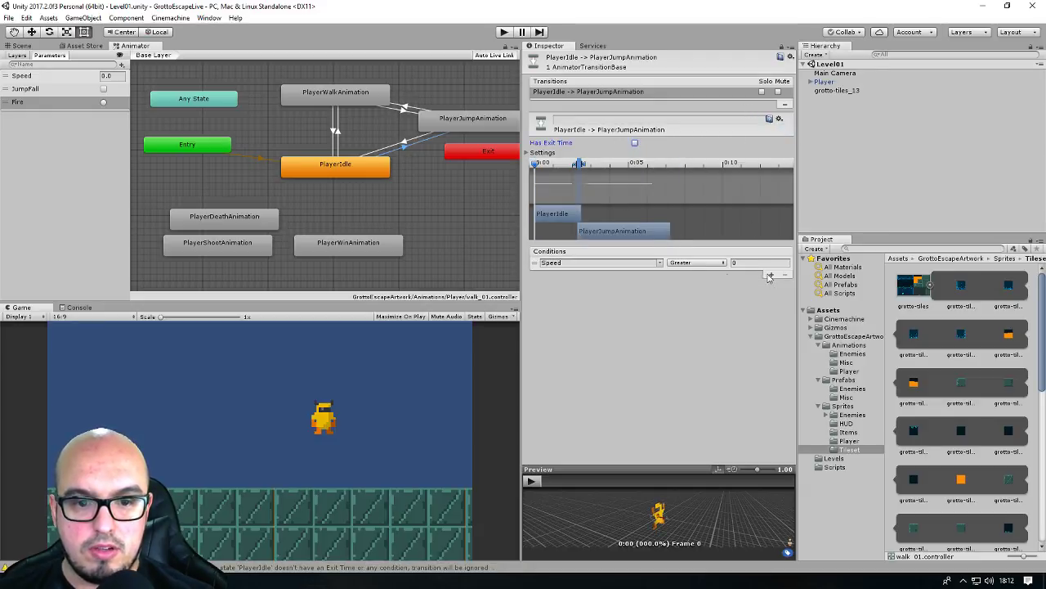
left_click(660, 262)
left_click(694, 286)
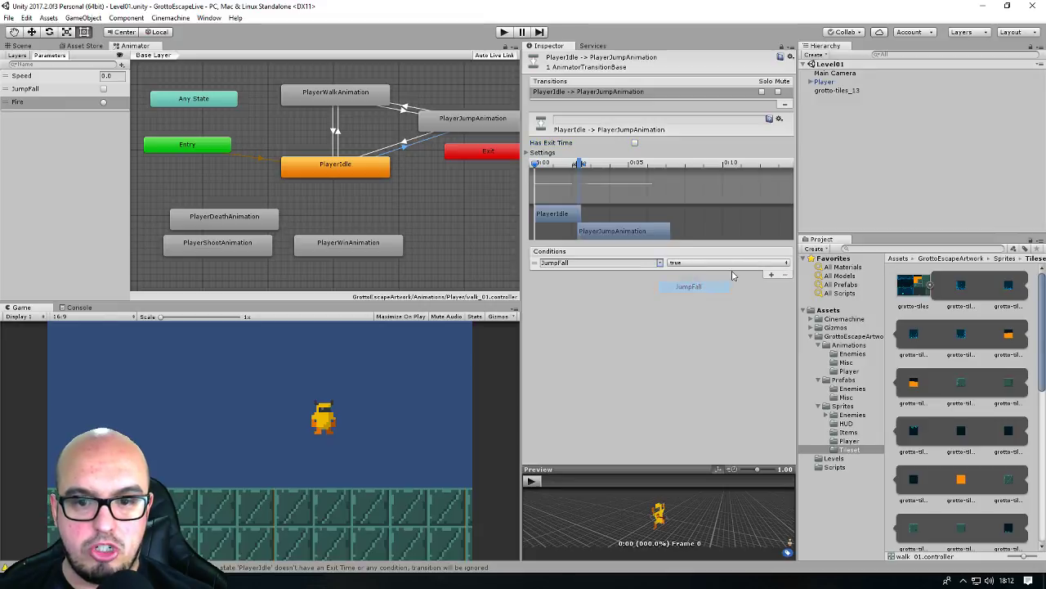
left_click(718, 262)
left_click(691, 275)
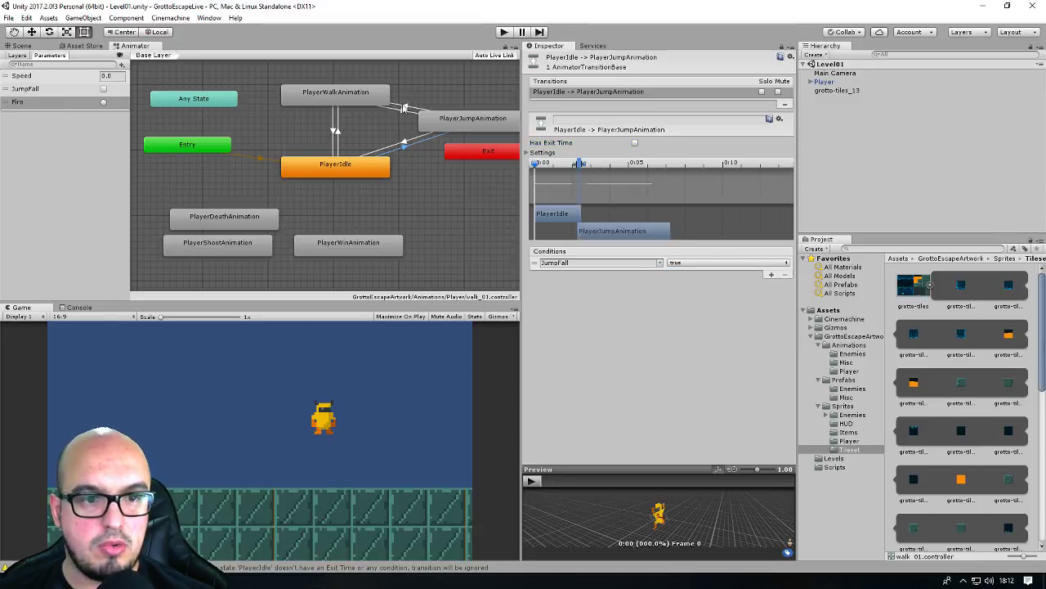
left_click_drag(367, 97, 353, 90)
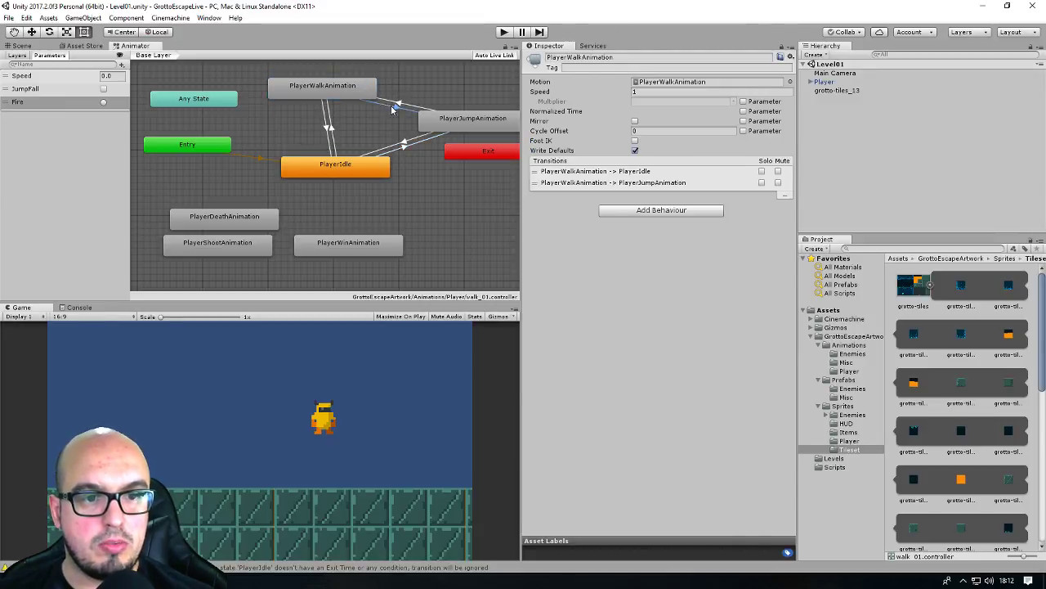
- Turn off exit time on the Walk-to-Jump transition and add a JumpFall true condition
left_click(401, 107)
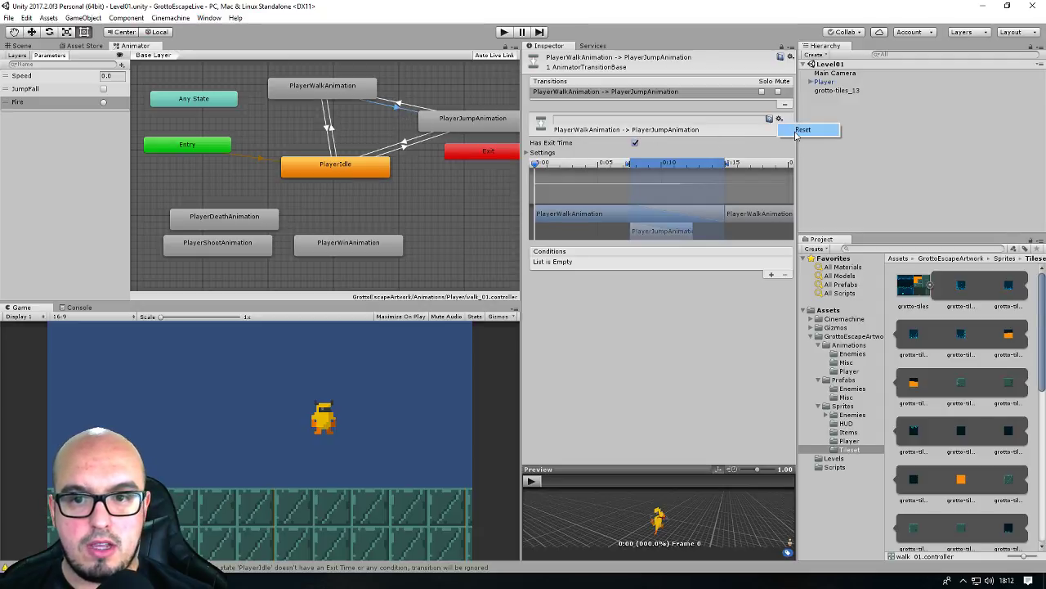
left_click(635, 143)
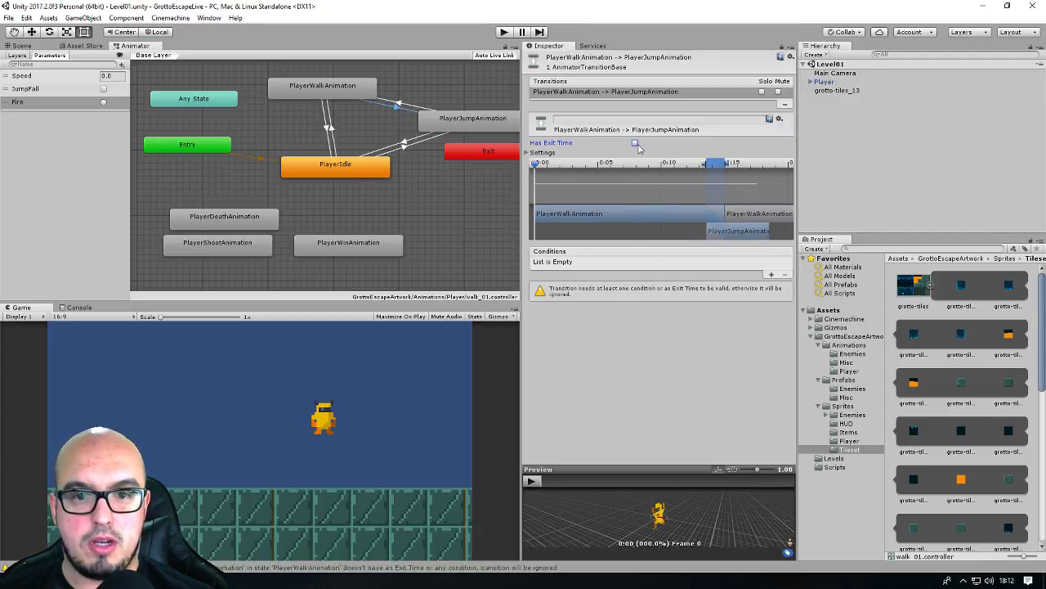
left_click(771, 276)
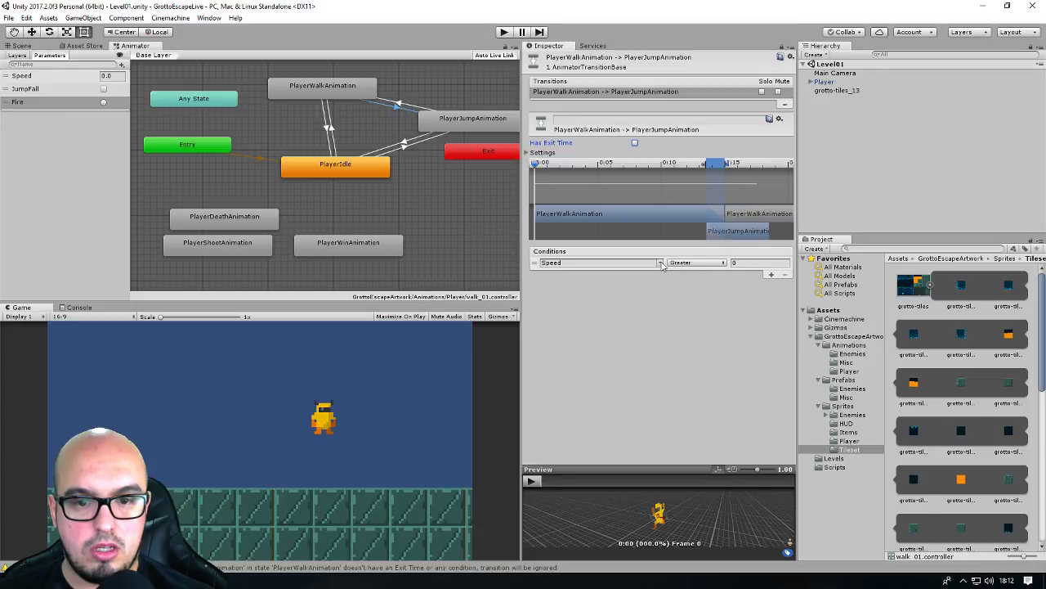
left_click(660, 262)
left_click(689, 286)
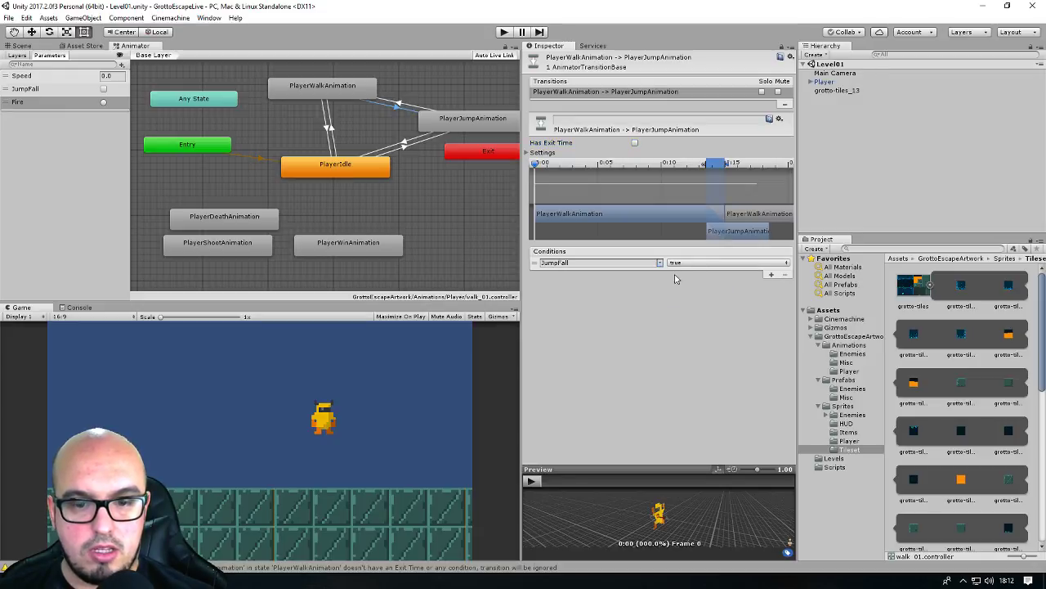
left_click(407, 108)
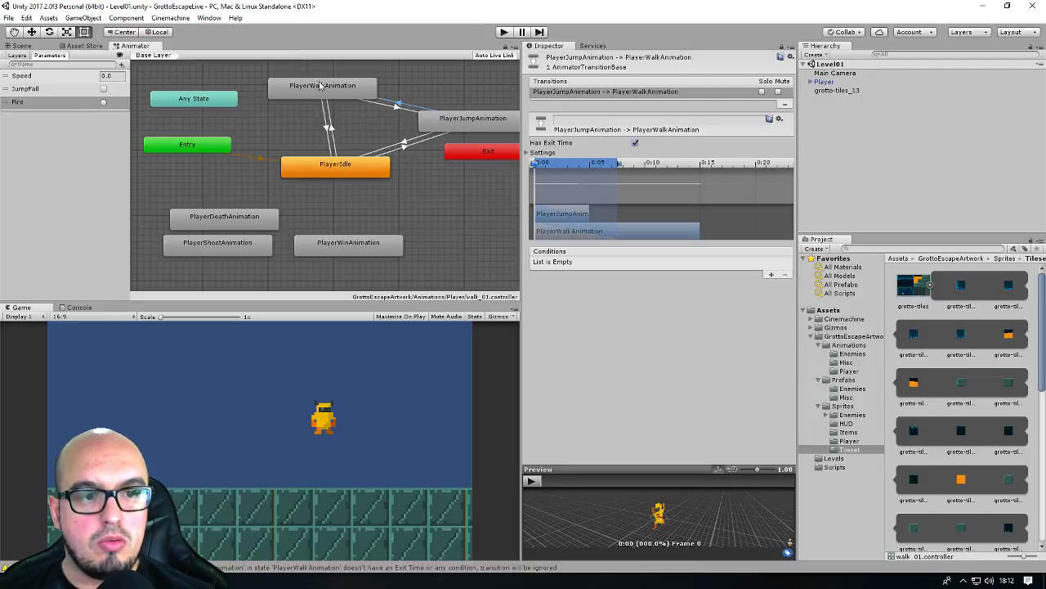
- Reset the Jump-to-Walk transition settings and turn off its exit time
left_click(779, 119)
left_click(805, 134)
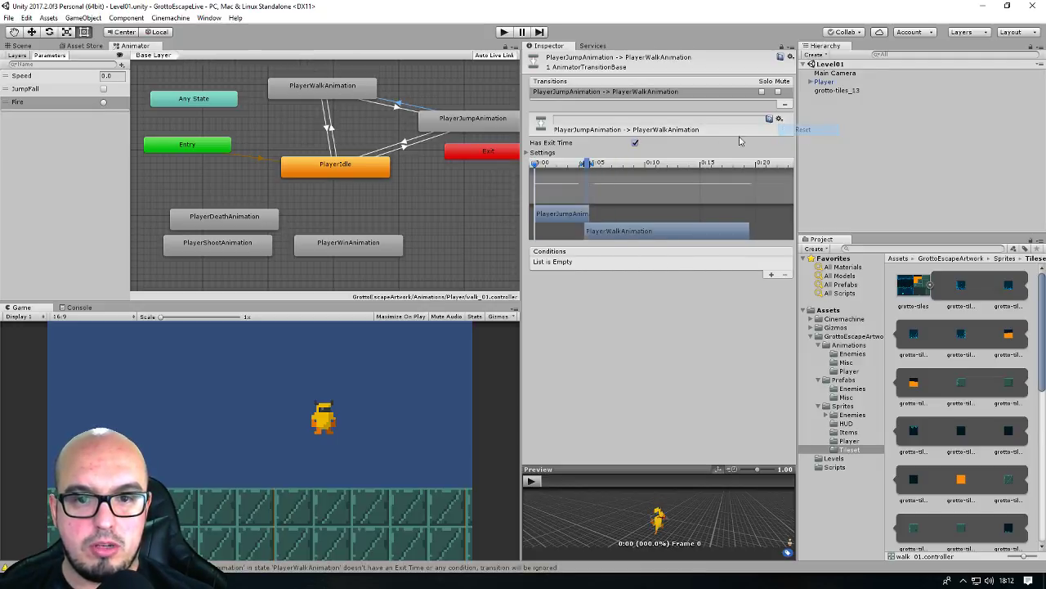
left_click(634, 144)
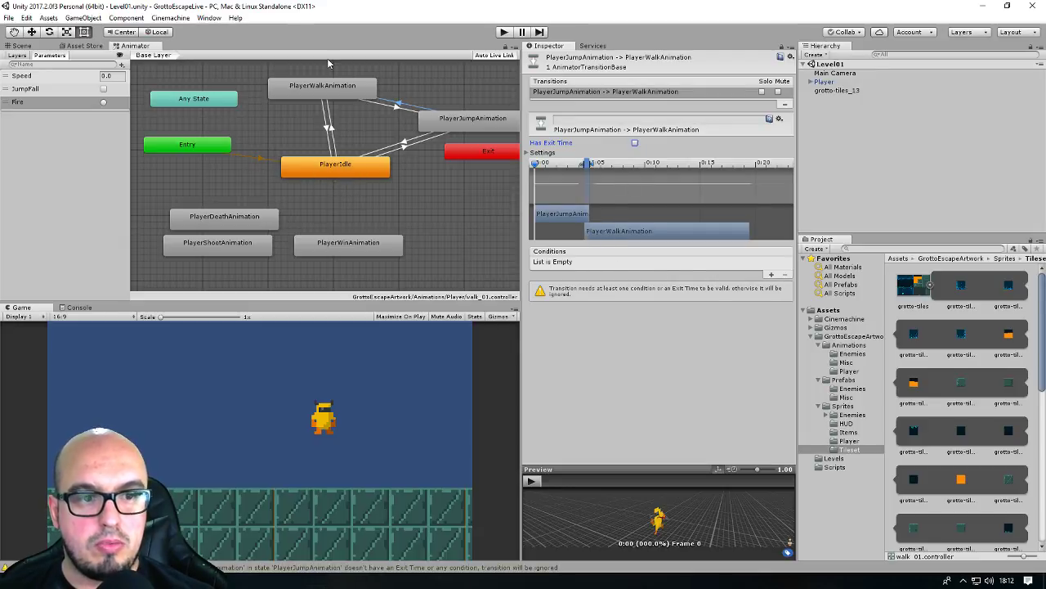
- Add conditions Speed Greater 0 and JumpFall false, then nudge the PlayerIdle state
left_click(771, 274)
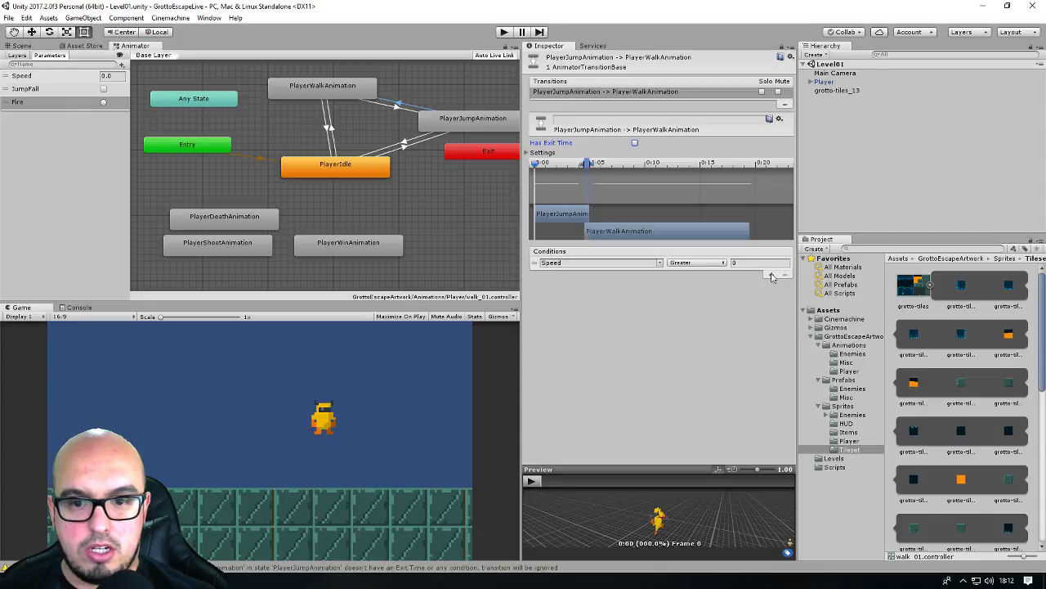
left_click(771, 275)
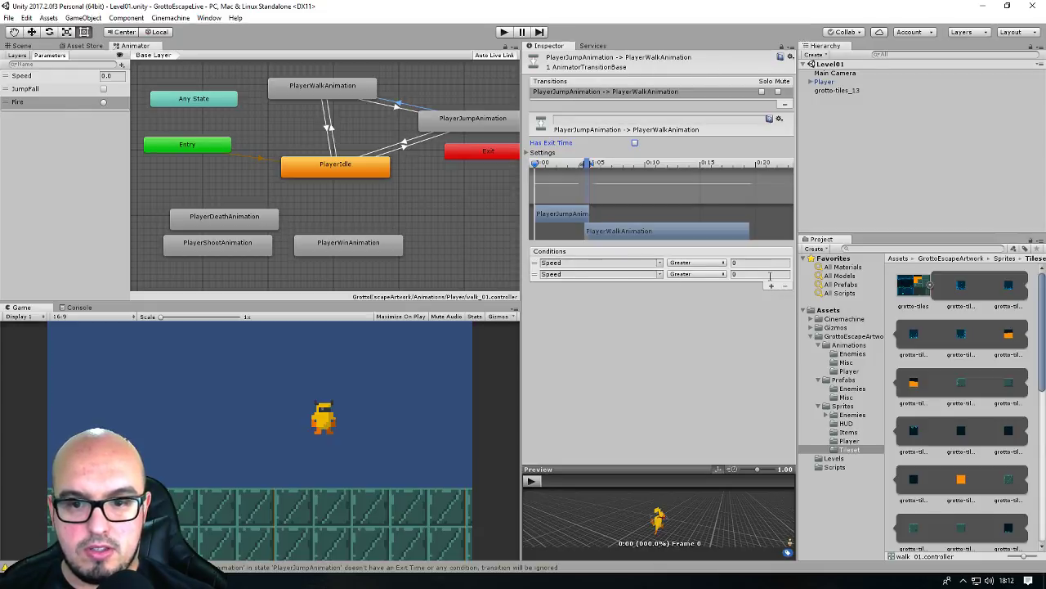
left_click(681, 274)
left_click(644, 279)
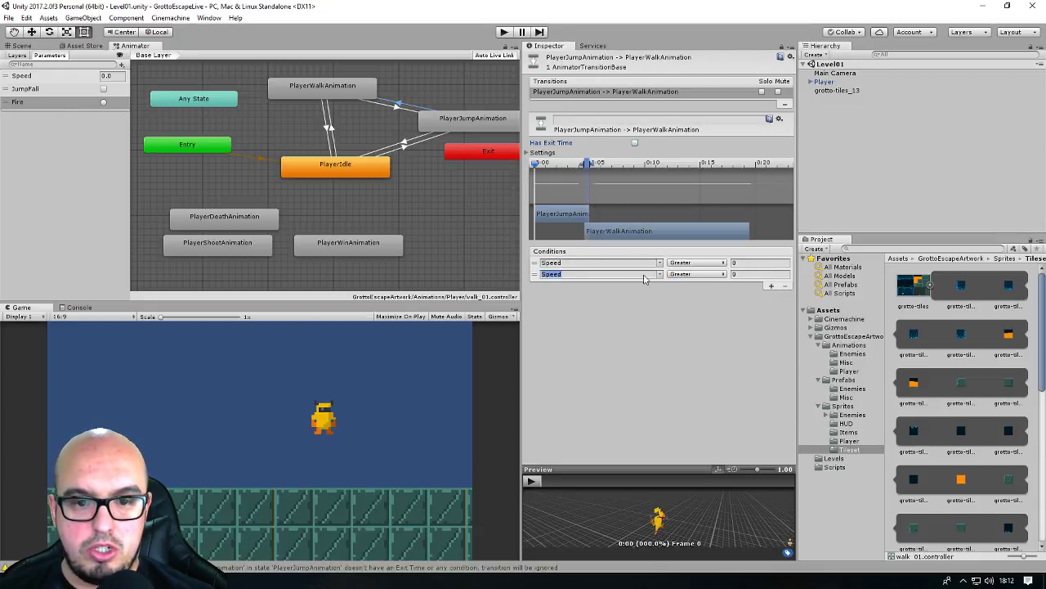
left_click(663, 277)
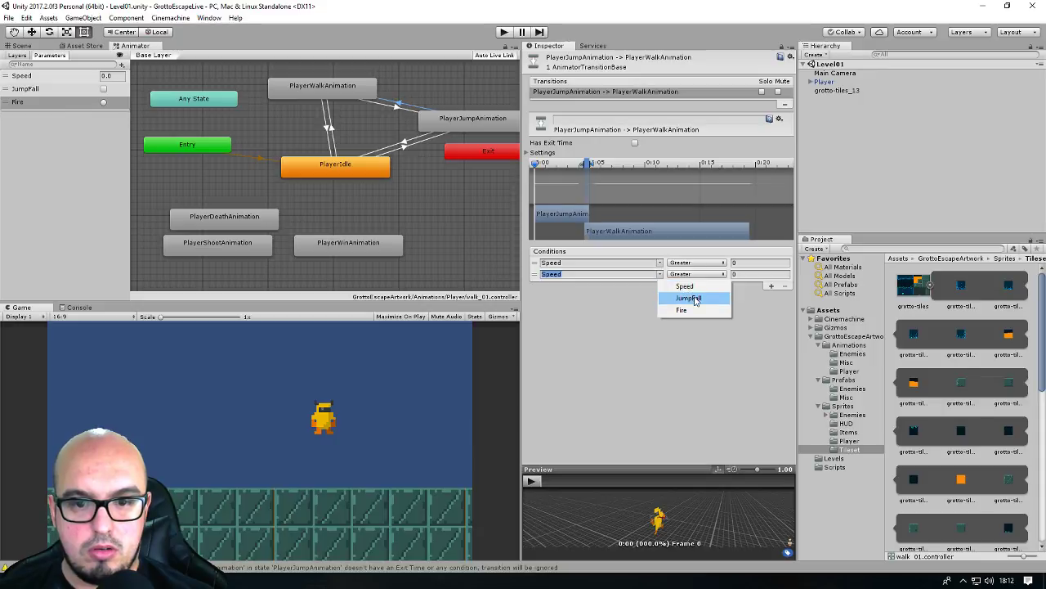
left_click(692, 299)
left_click(726, 275)
left_click(695, 286)
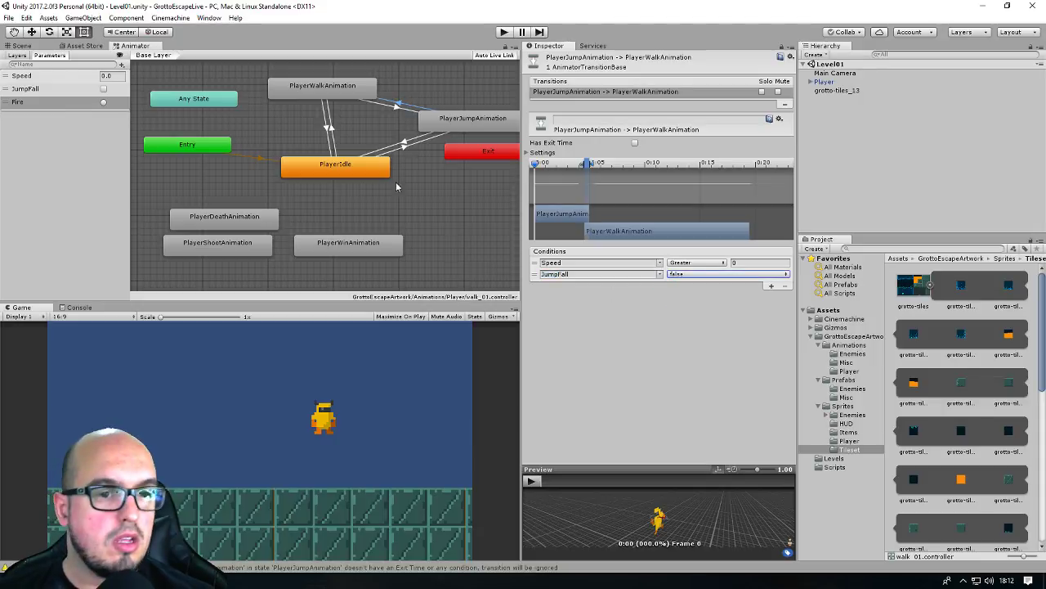
left_click(350, 175)
left_click_drag(351, 178, 337, 184)
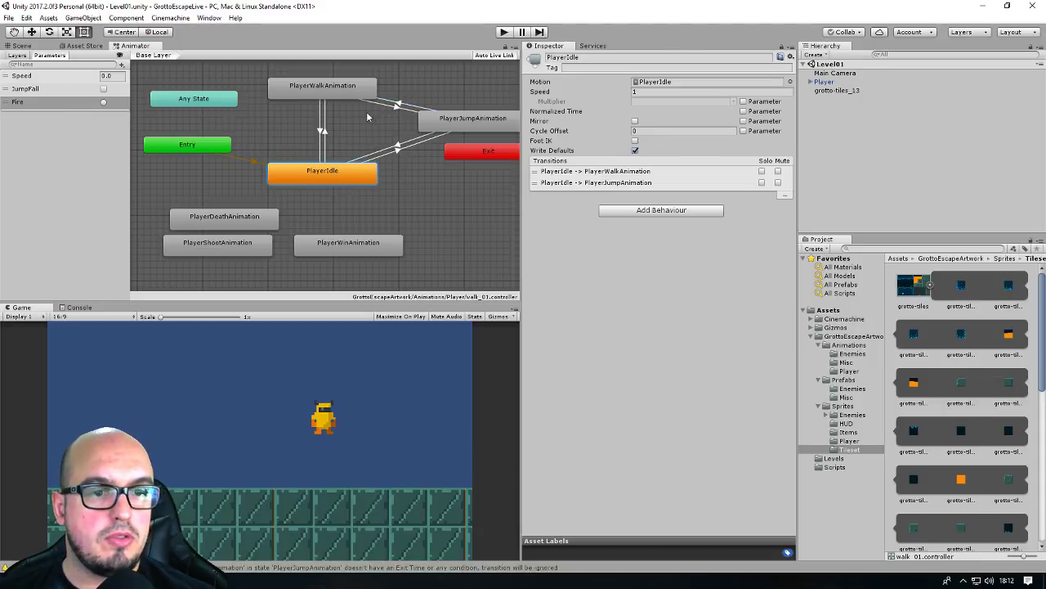
- Reposition the PlayerJumpAnimation node, return to the Scene view and select Player
mouse_move(501, 126)
left_mouse_down()
mouse_move(486, 134)
mouse_move(565, 131)
left_mouse_up()
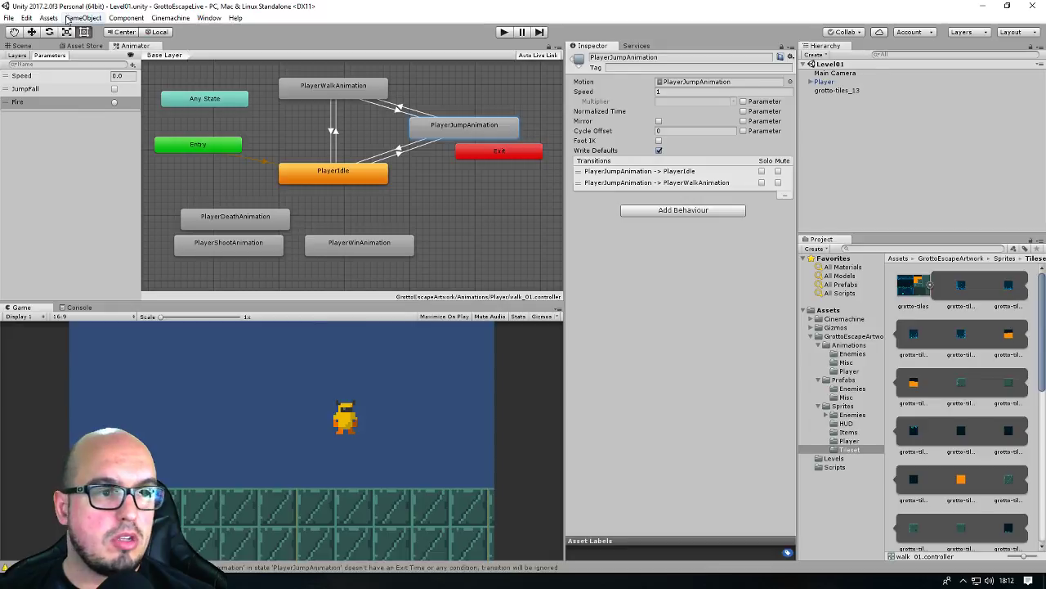
left_click(22, 46)
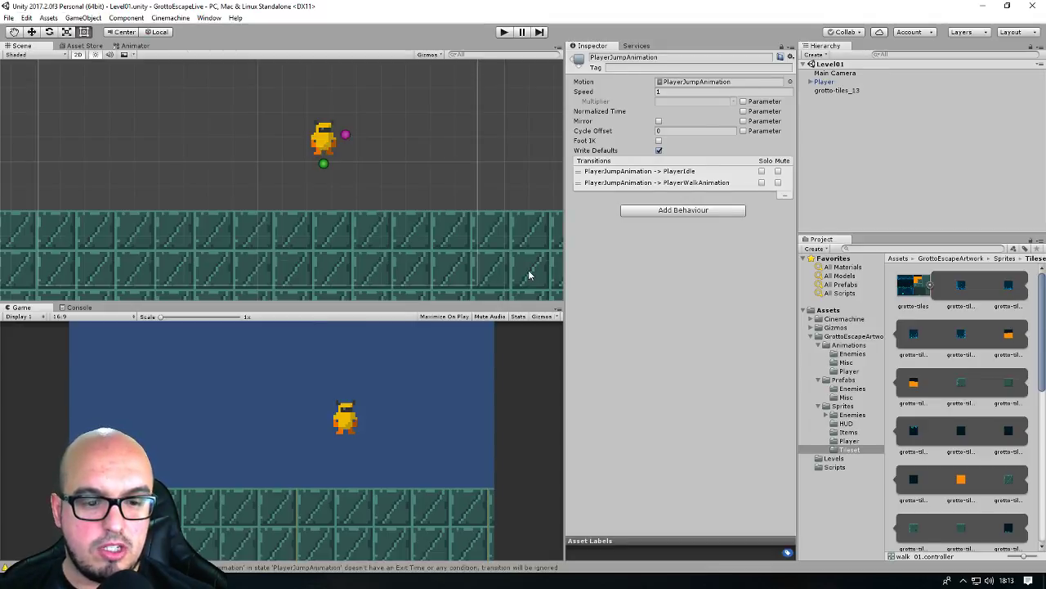
left_click(325, 141)
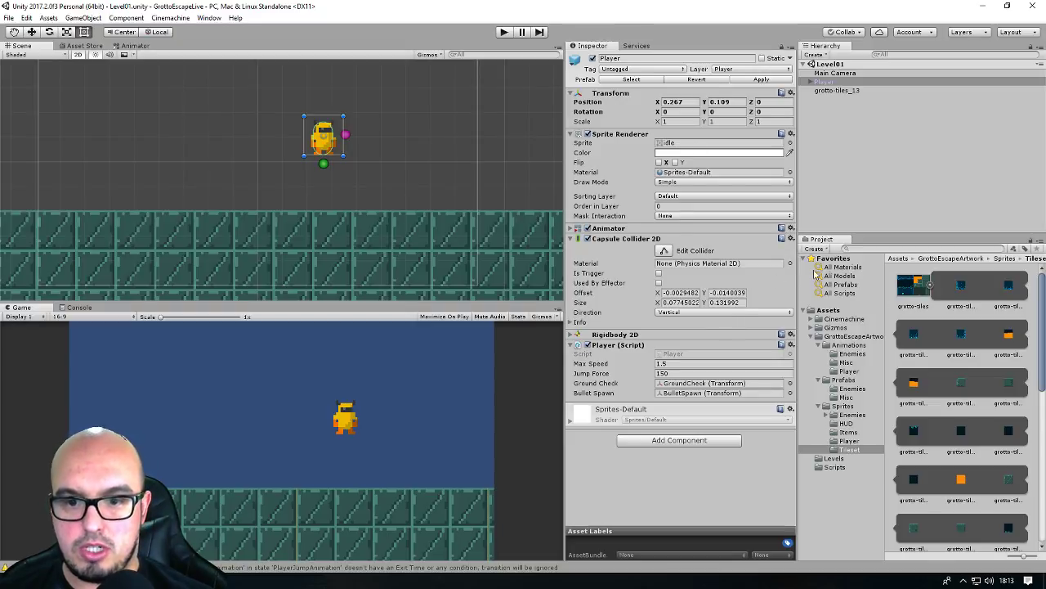
- Open the Player script from Assets > Scripts in MonoDevelop
left_click(812, 336)
left_click(823, 357)
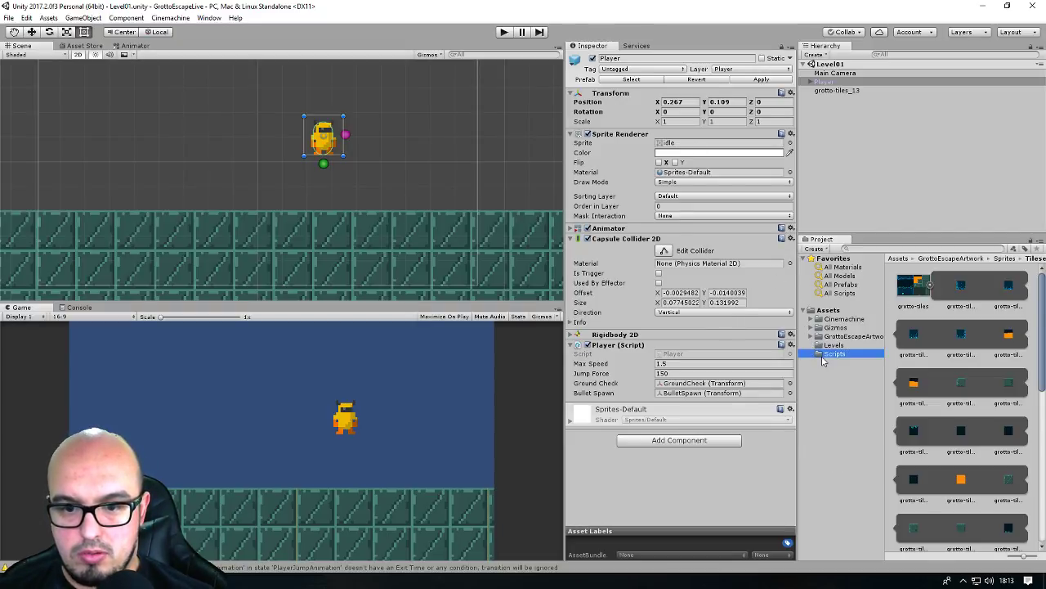
left_click(910, 287)
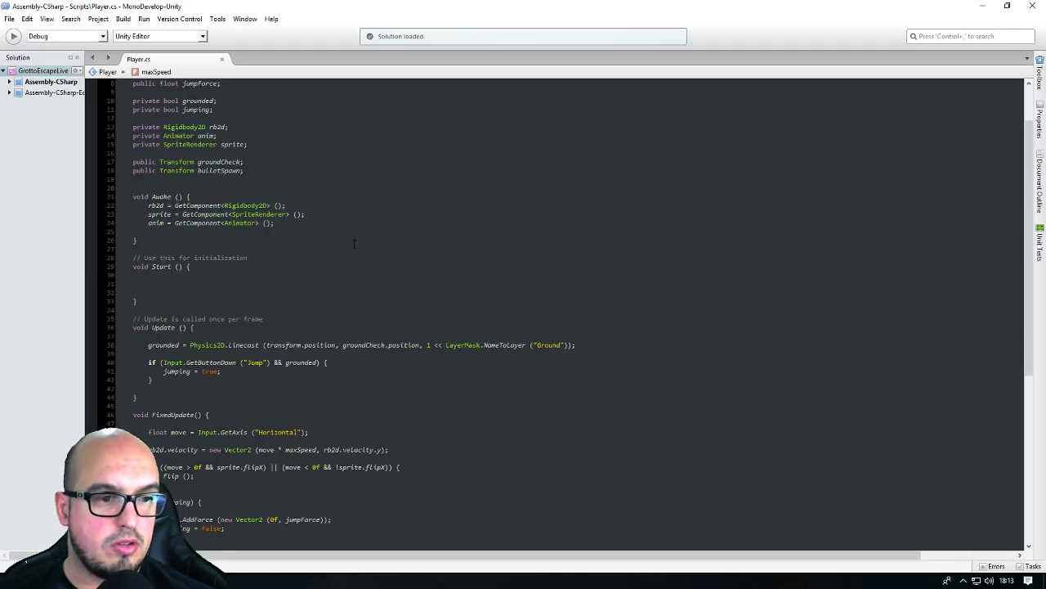
scroll(354, 243, "down", 10)
scroll(360, 242, "up", 10)
scroll(364, 241, "up", 2)
scroll(374, 240, "up", 3, "ctrl")
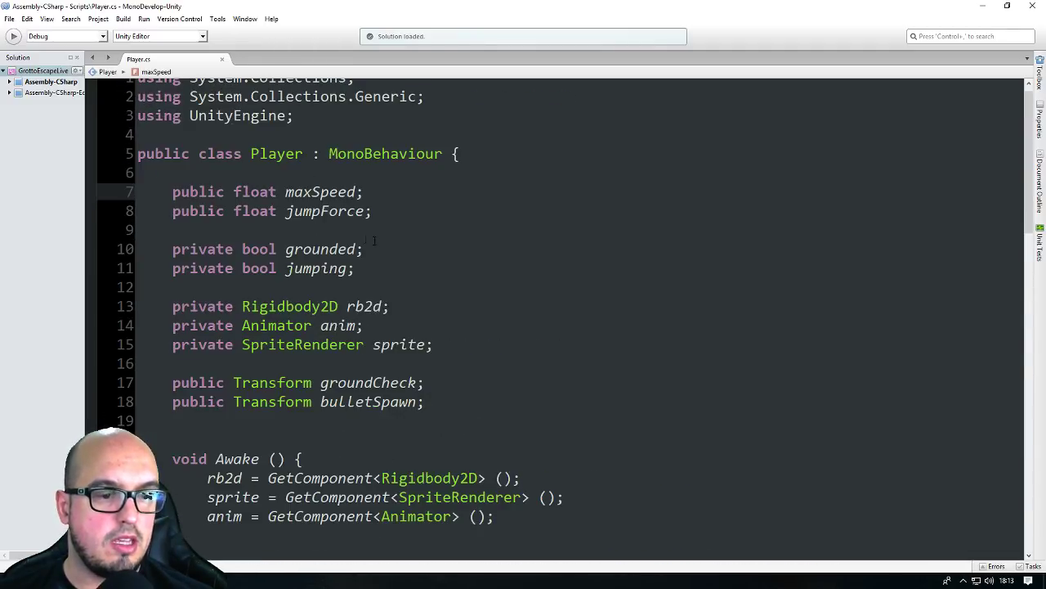
scroll(315, 250, "down", 4)
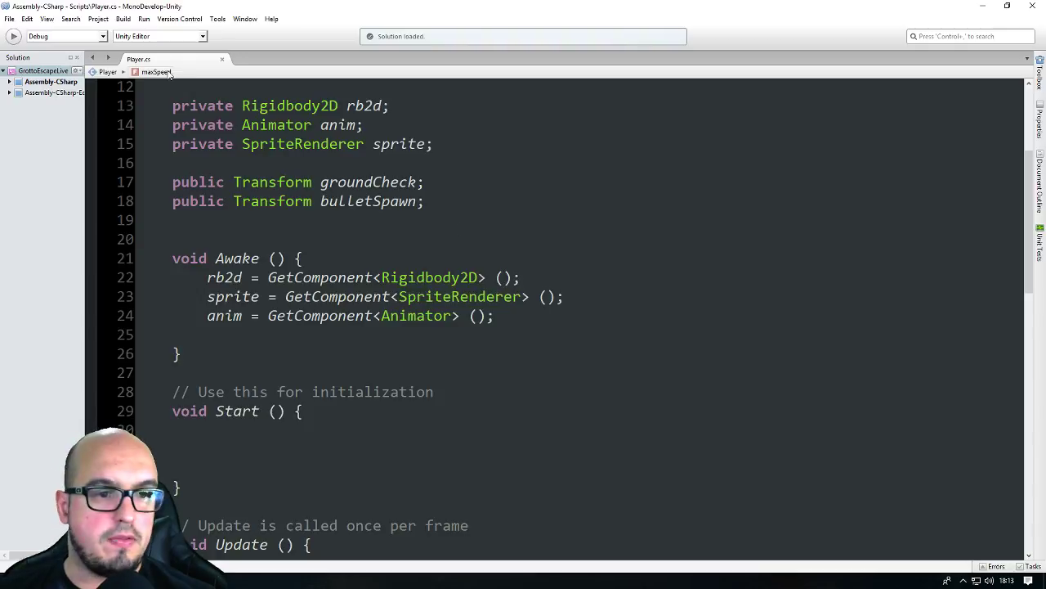
scroll(315, 249, "down", 1)
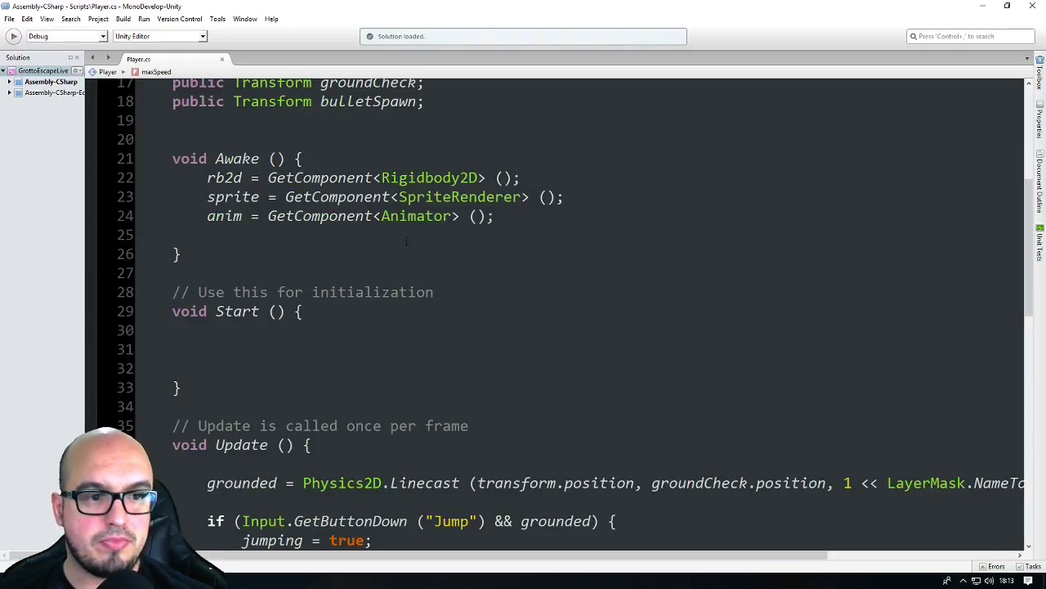
scroll(325, 201, "down", 2)
scroll(399, 249, "down", 3)
scroll(290, 229, "up", 5)
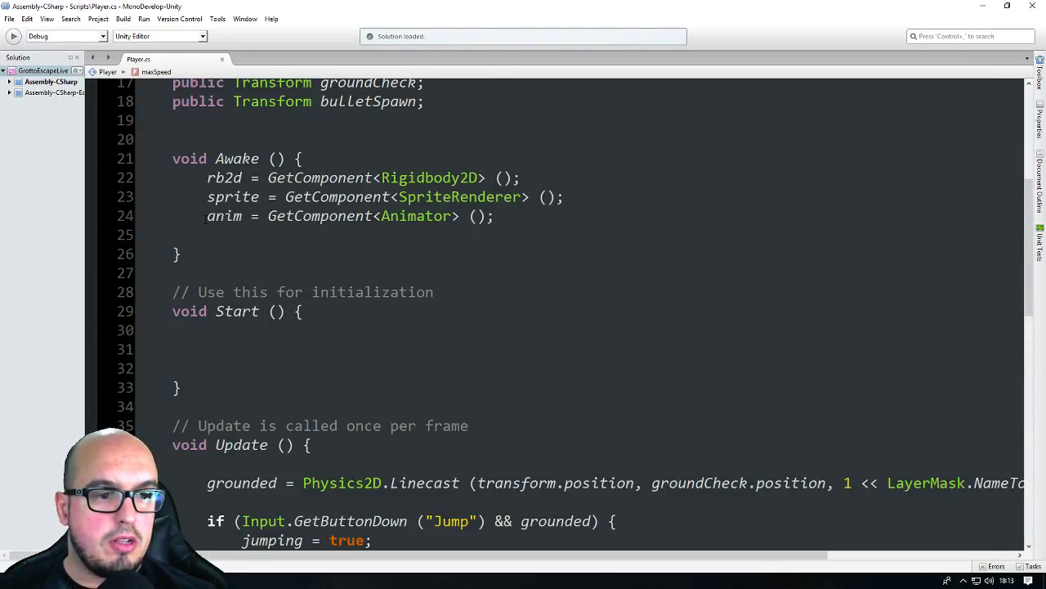
left_click_drag(206, 217, 515, 217)
scroll(535, 227, "down", 3)
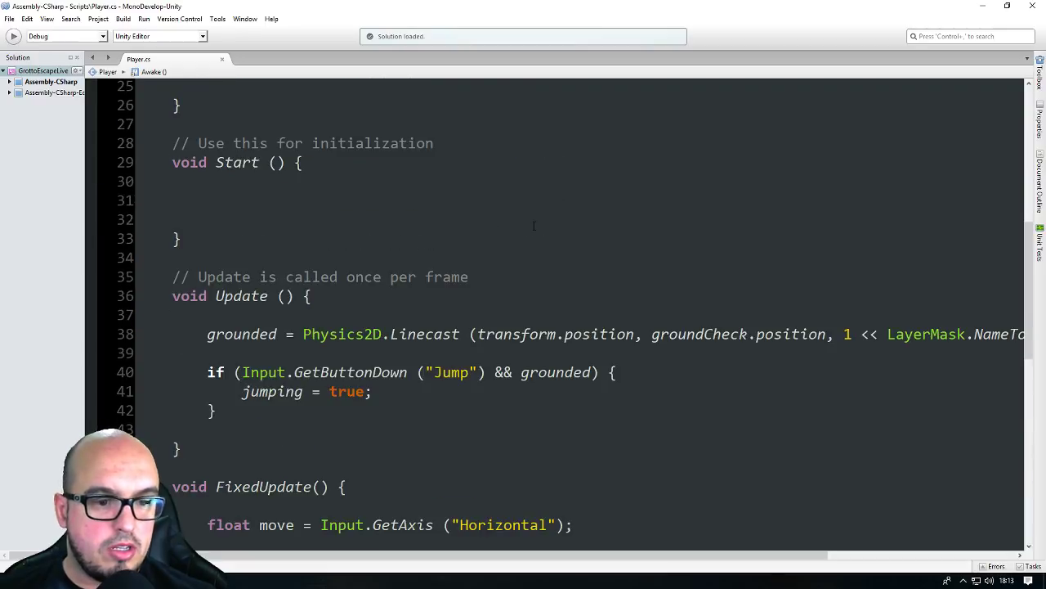
scroll(534, 225, "down", 1)
scroll(527, 224, "down", 2)
scroll(520, 221, "down", 2)
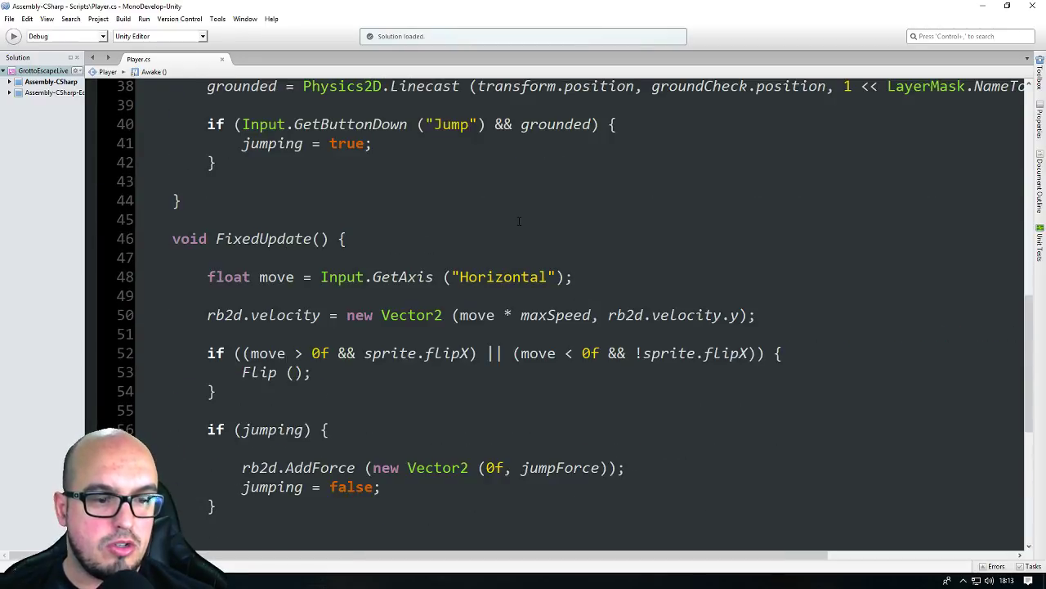
scroll(516, 221, "up", 5)
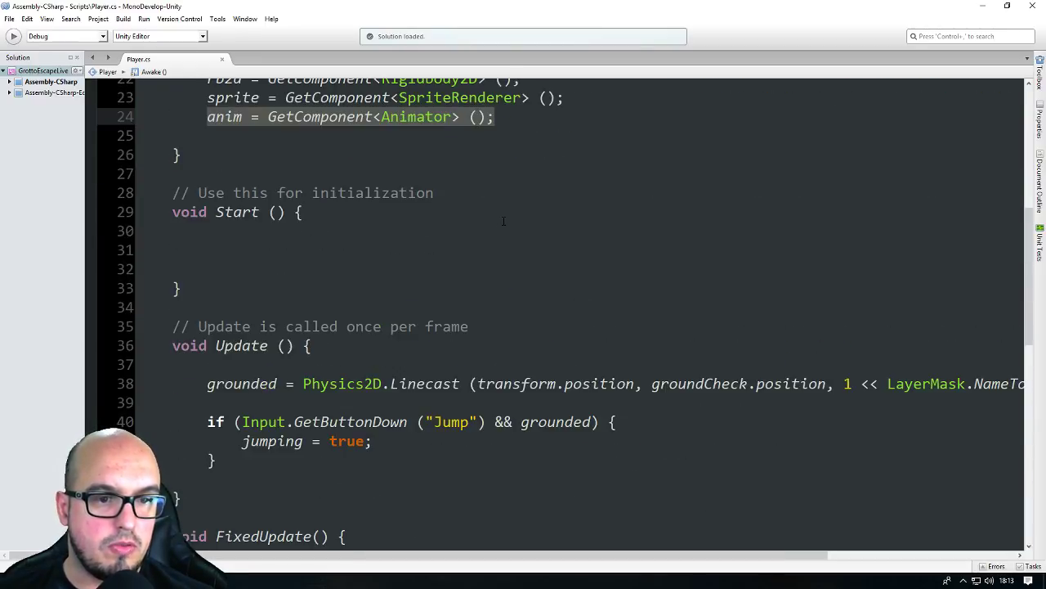
scroll(503, 221, "down", 2)
scroll(498, 219, "down", 1)
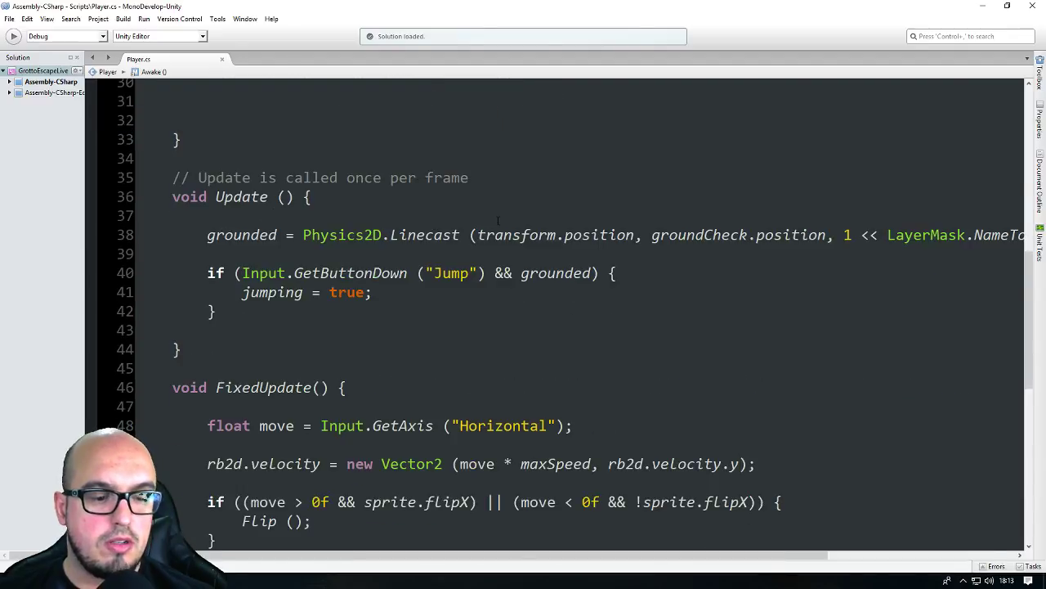
scroll(498, 219, "down", 1)
scroll(498, 229, "down", 2)
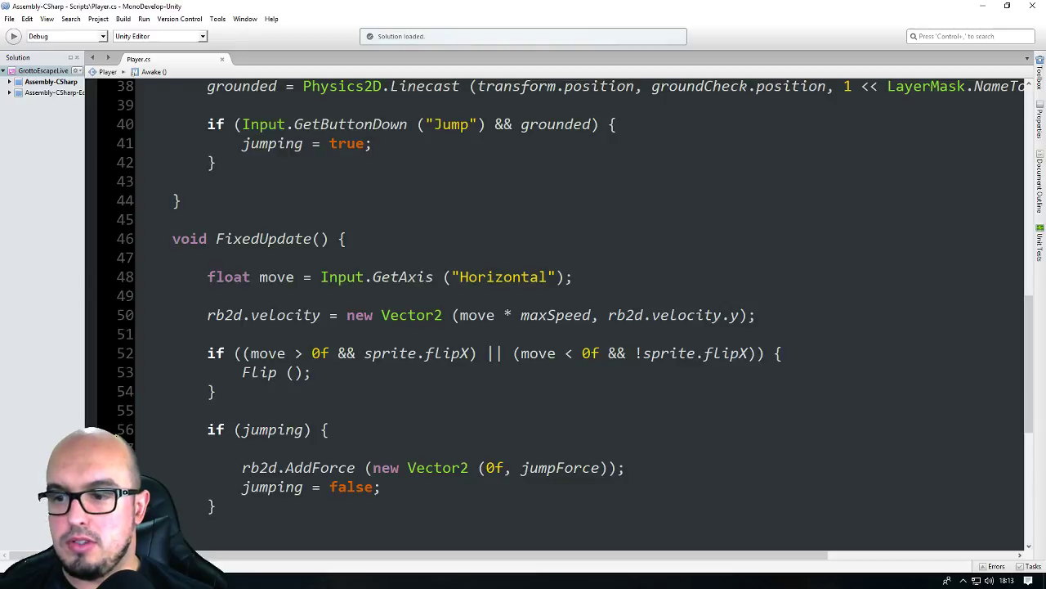
- Insert line 50 in FixedUpdate and type anim.SetFloat("Speed", using autocomplete
left_click(650, 290)
key("Return")
key("Return")
key("Up")
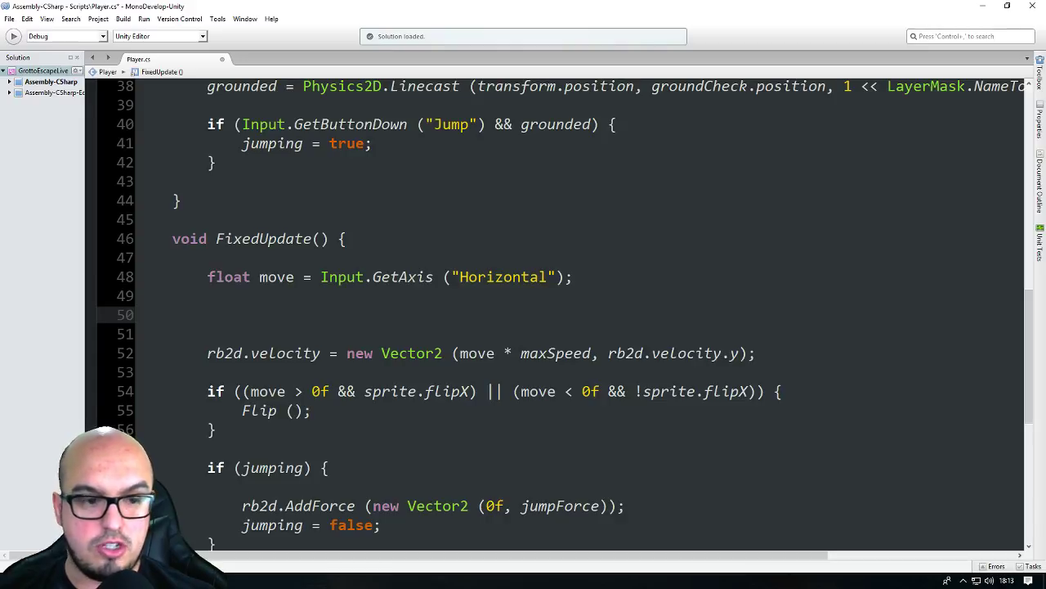
type("ani")
key("Return")
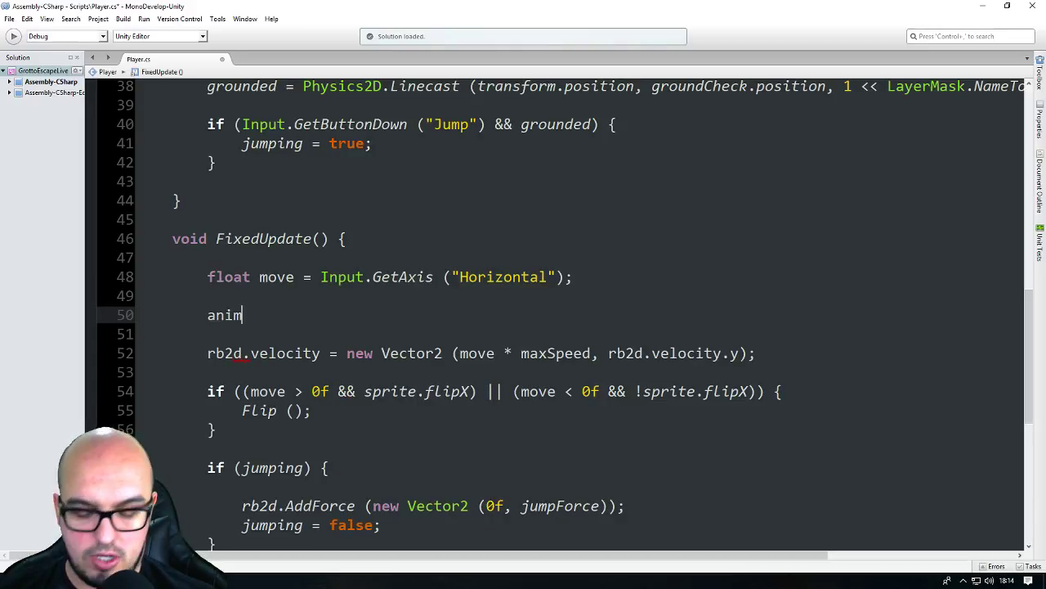
type(".")
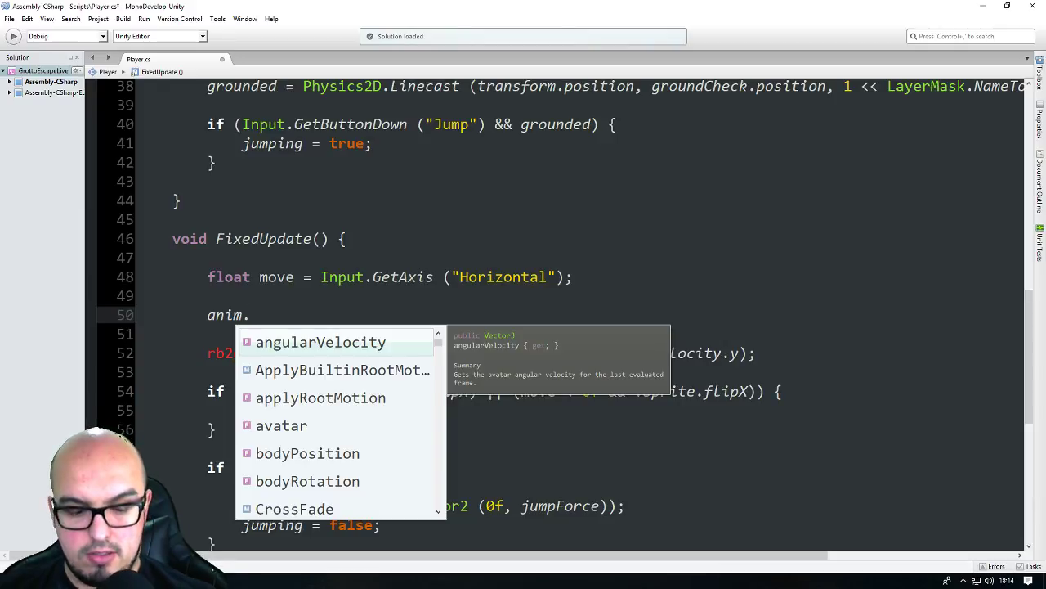
type("Set")
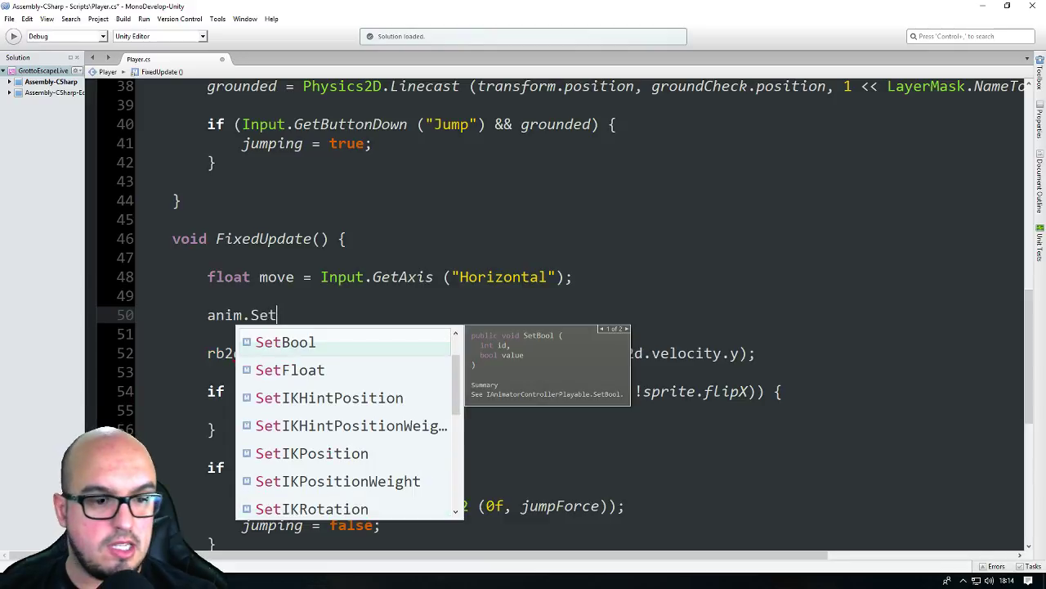
key("Down")
key("Return")
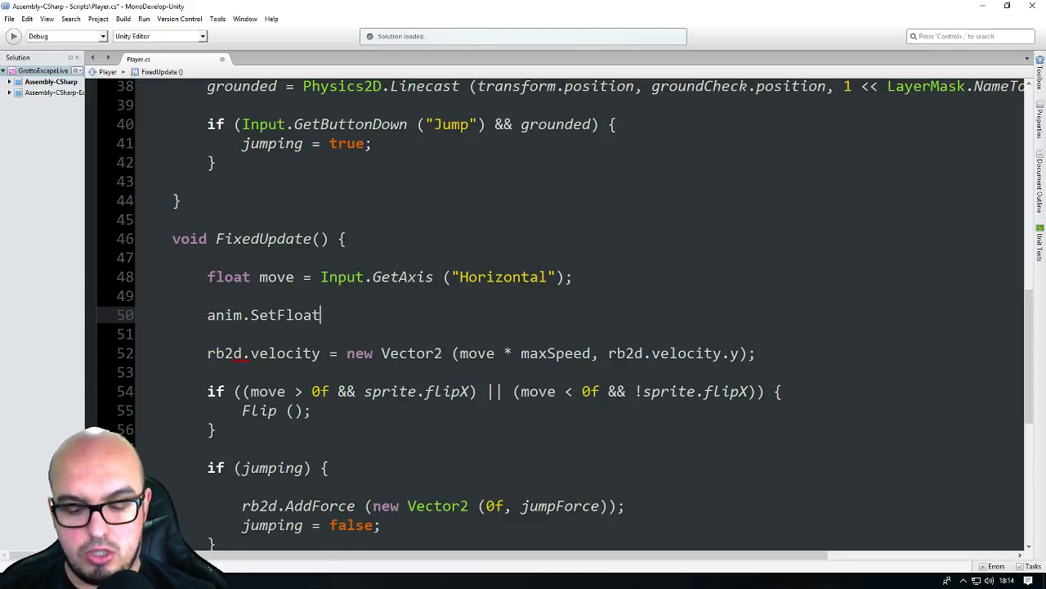
type("(")
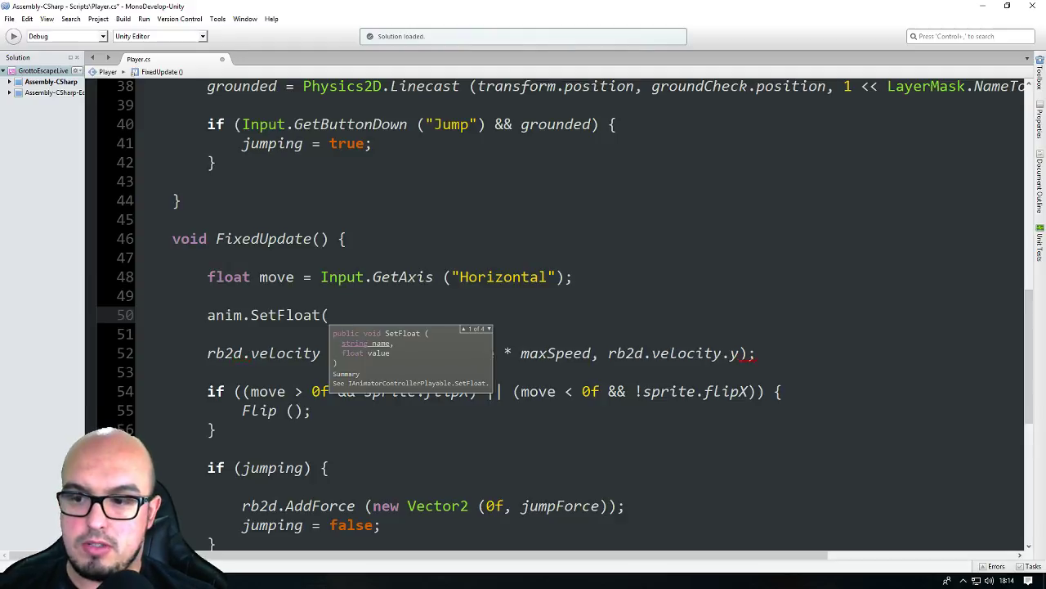
type("\"")
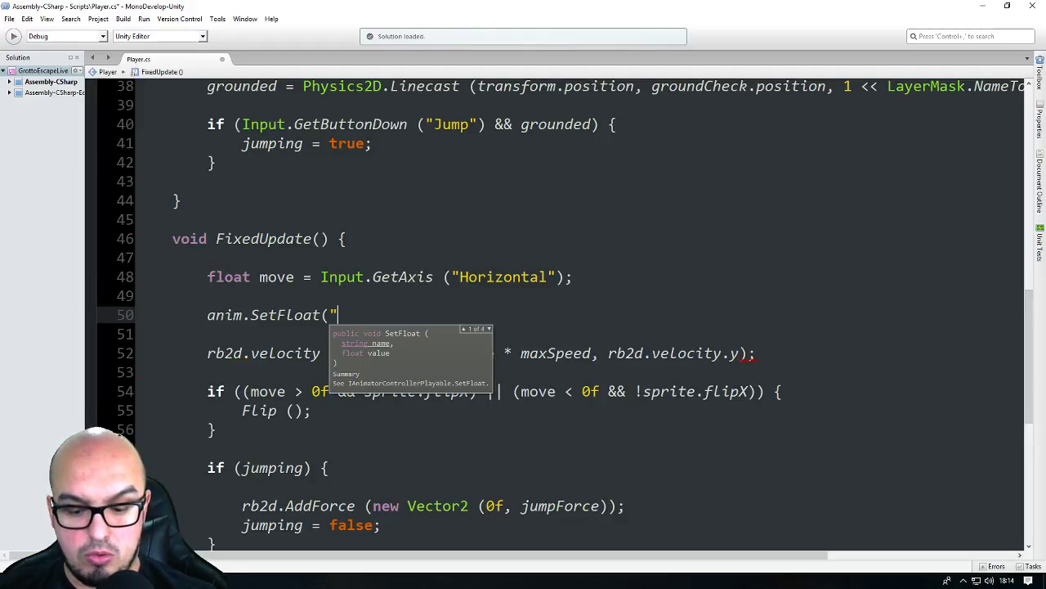
type("Sped")
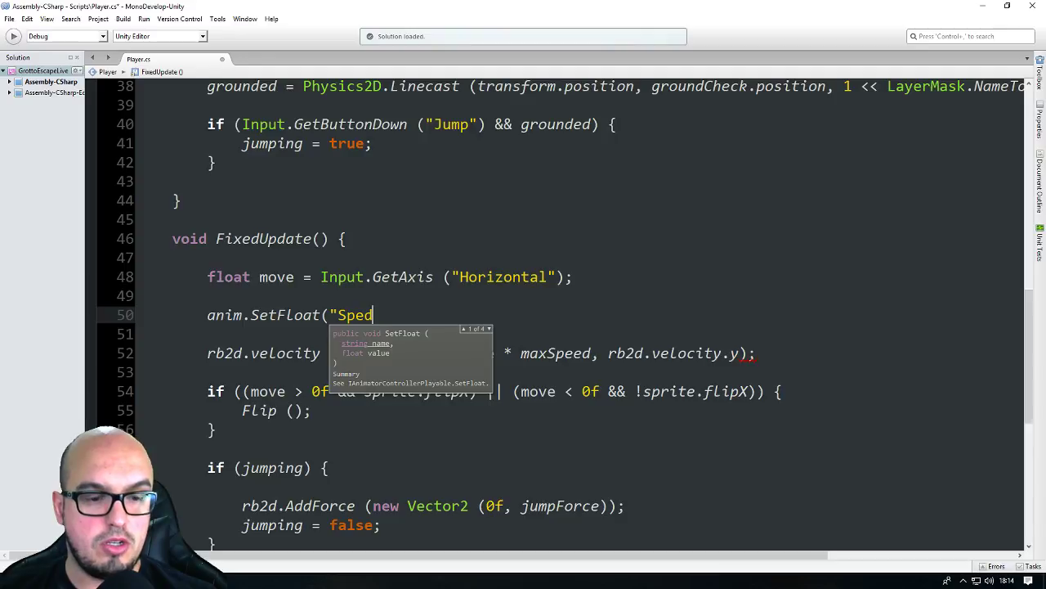
key("BackSpace")
type("ed\"")
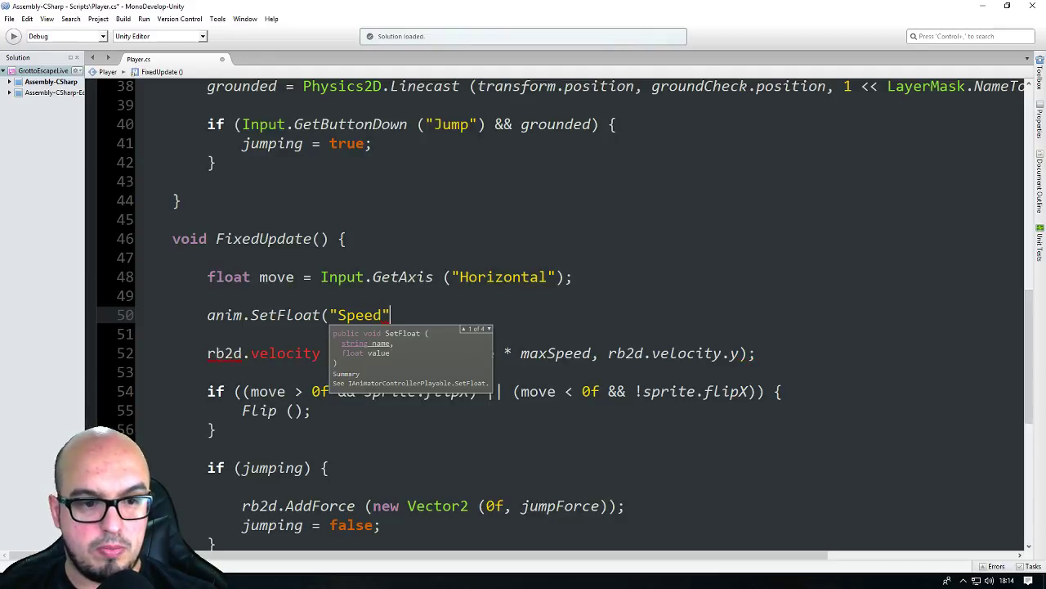
type(",")
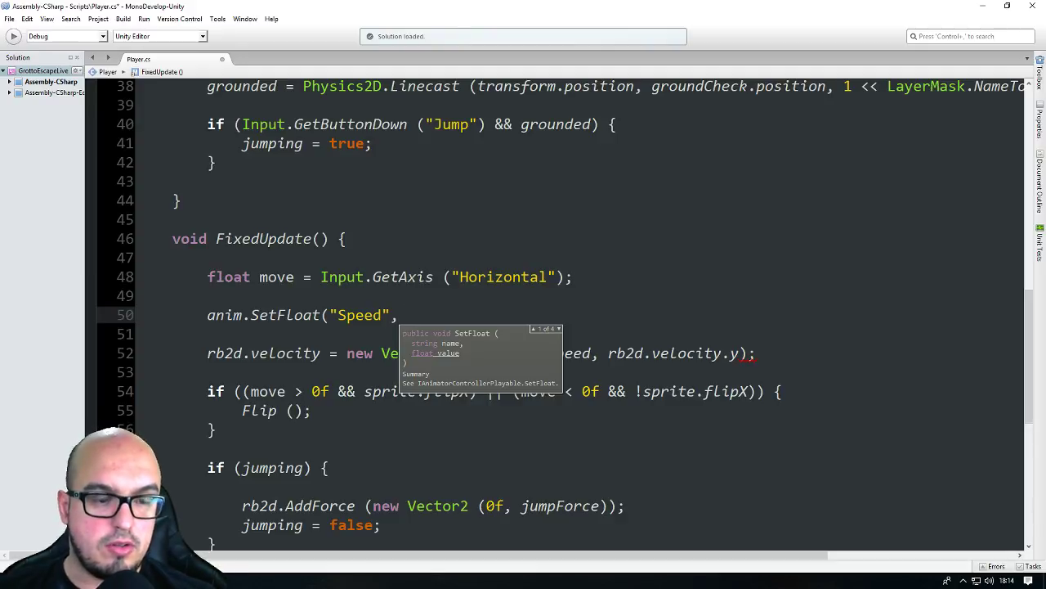
- Add move as the second argument of the SetFloat call on line 50
left_click(261, 278)
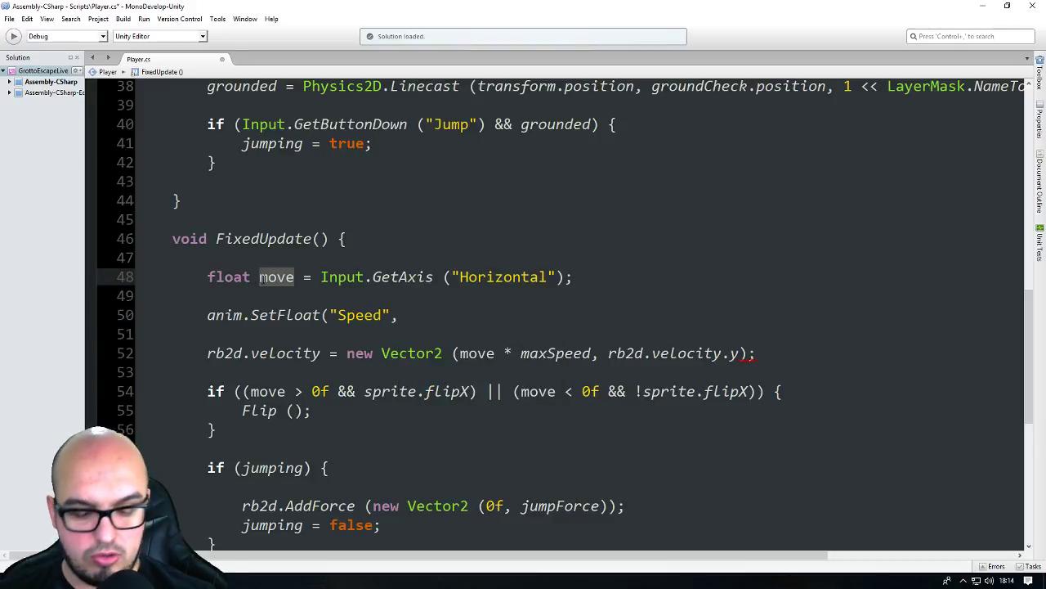
left_click(459, 321)
type("move")
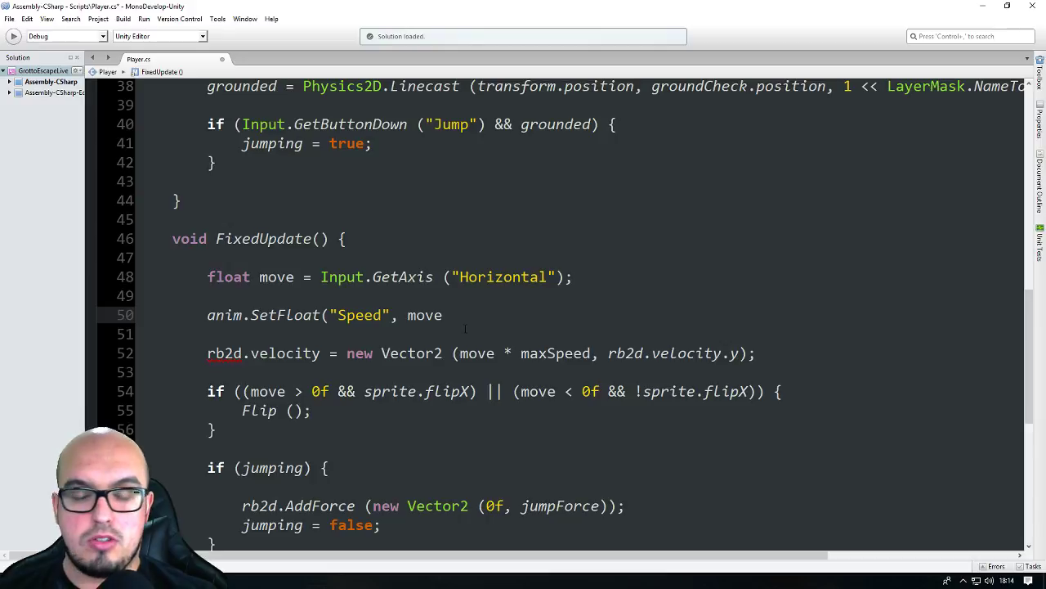
key("Left")
key("Left")
key("Left")
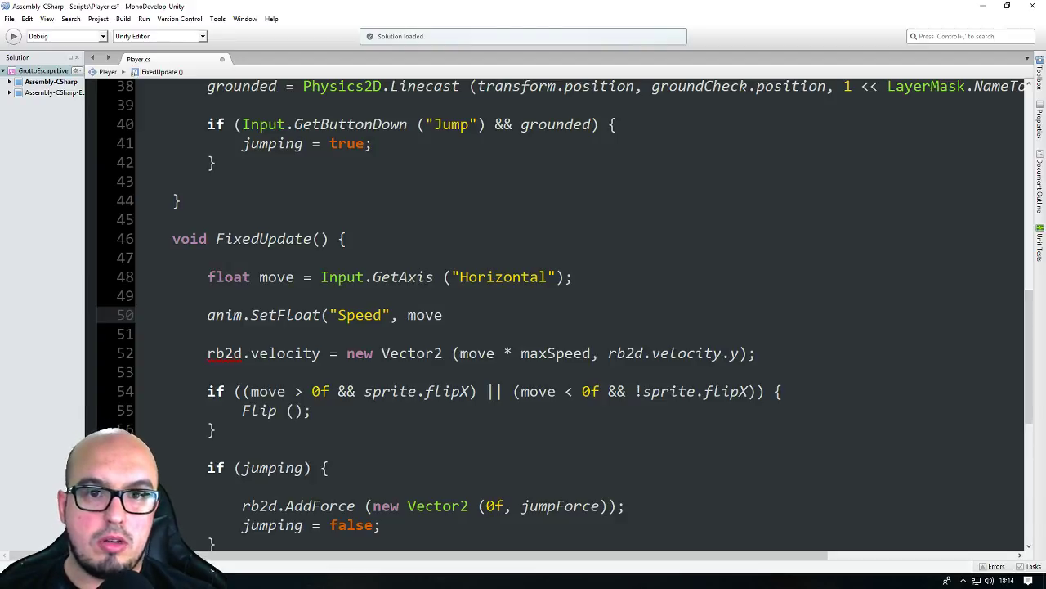
left_click(407, 315)
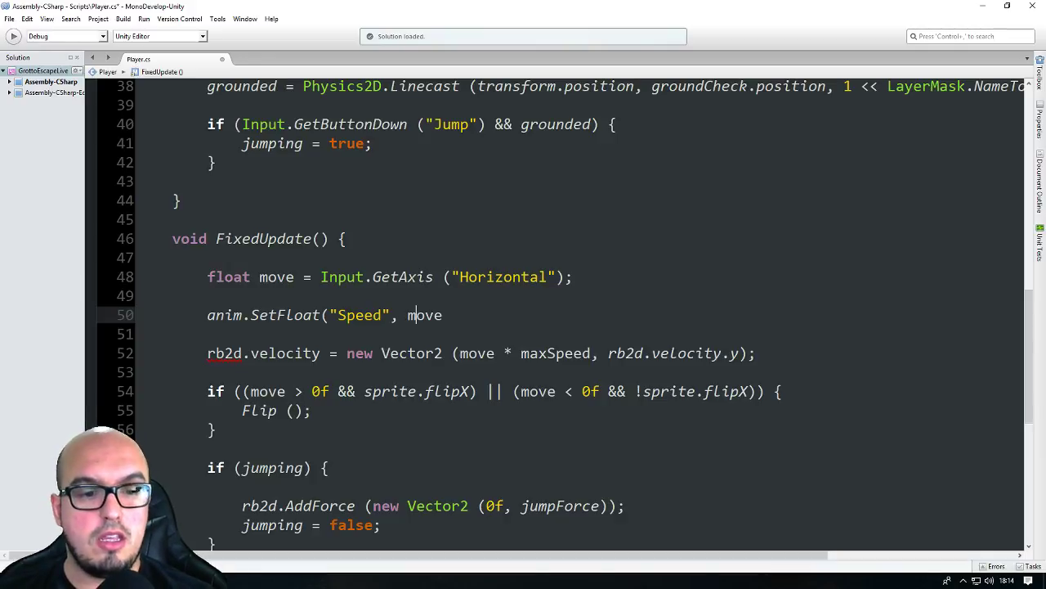
- Wrap move in Mathf( ) and close the statement with ); on line 50
key("Left")
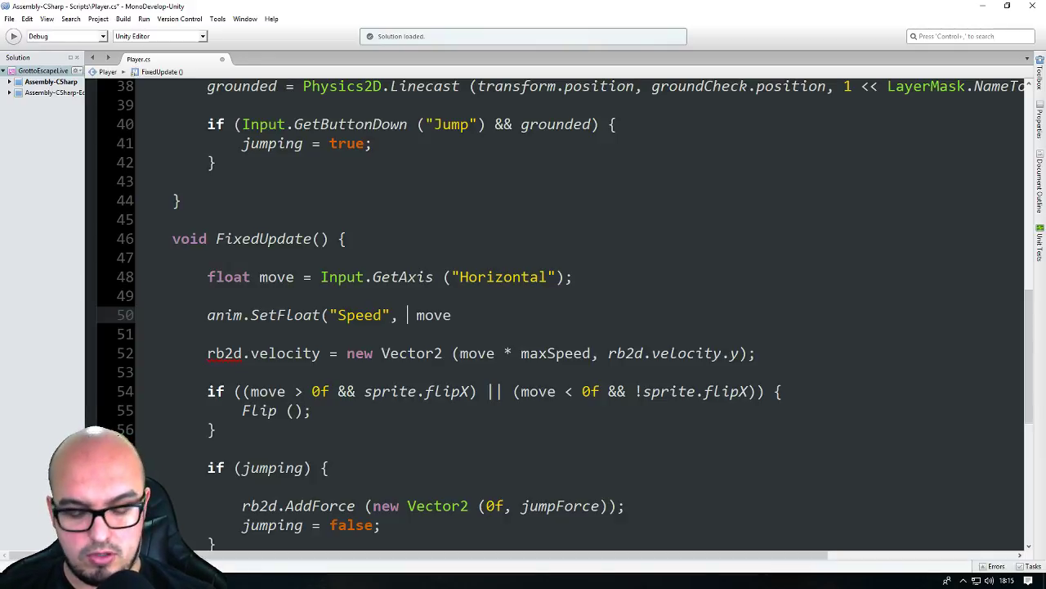
key("ctrl+space")
type("Mathd")
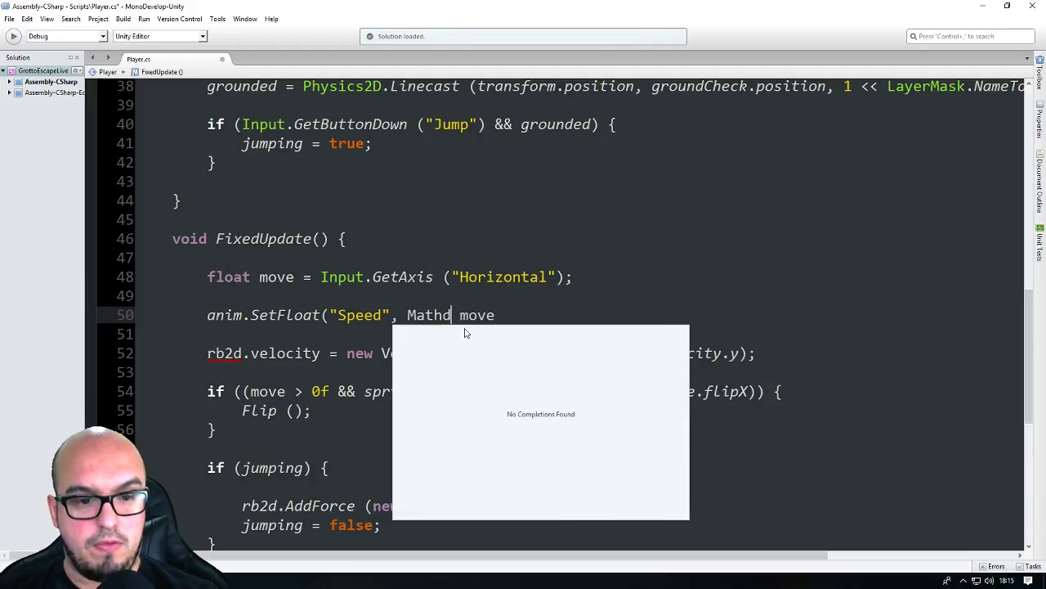
key("BackSpace")
type("f(")
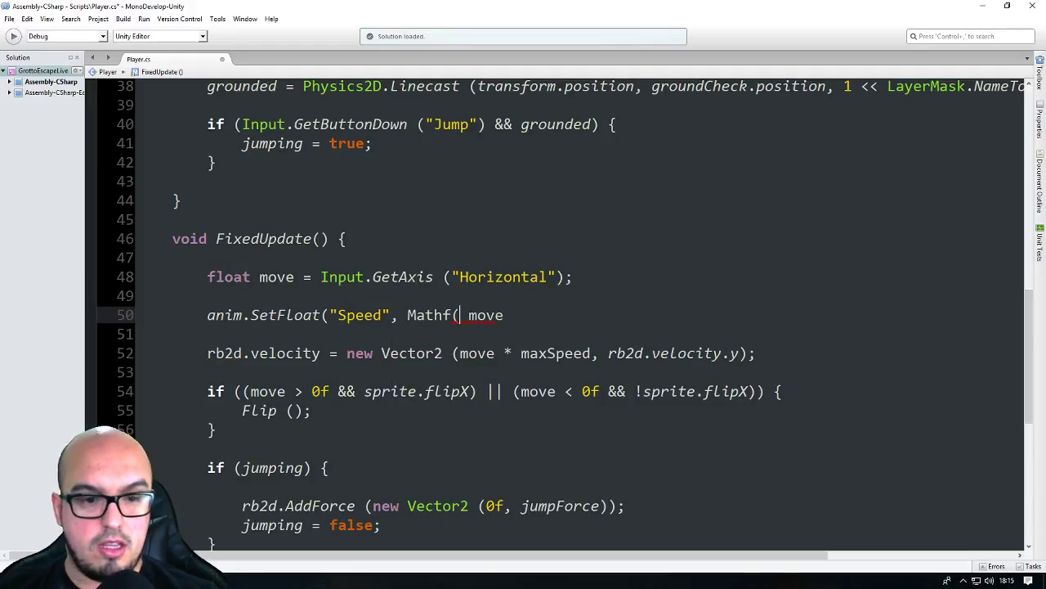
key("Delete")
key("Right")
key("Right")
key("Right")
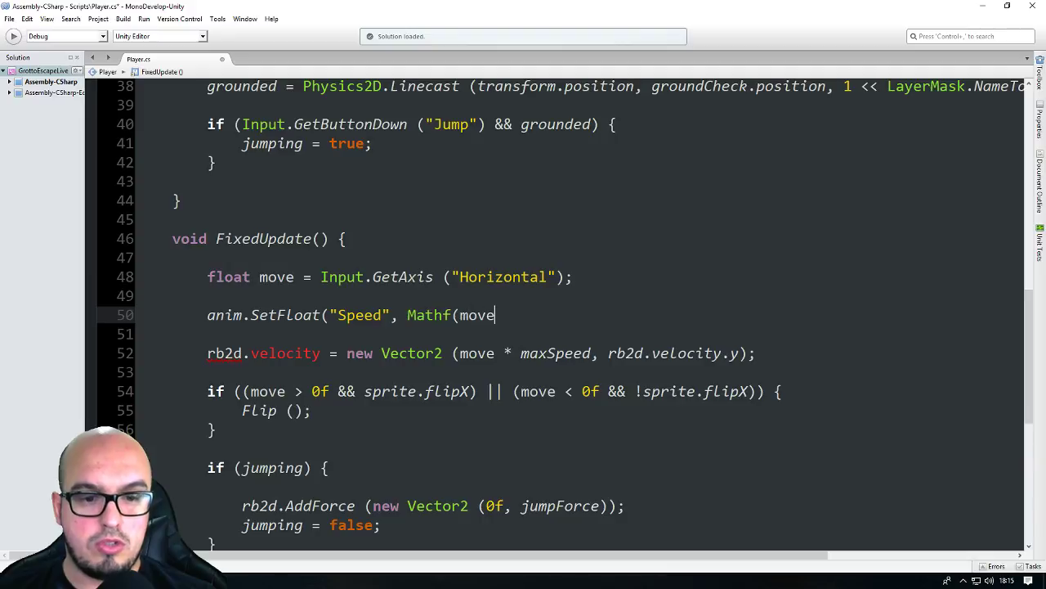
type(")")
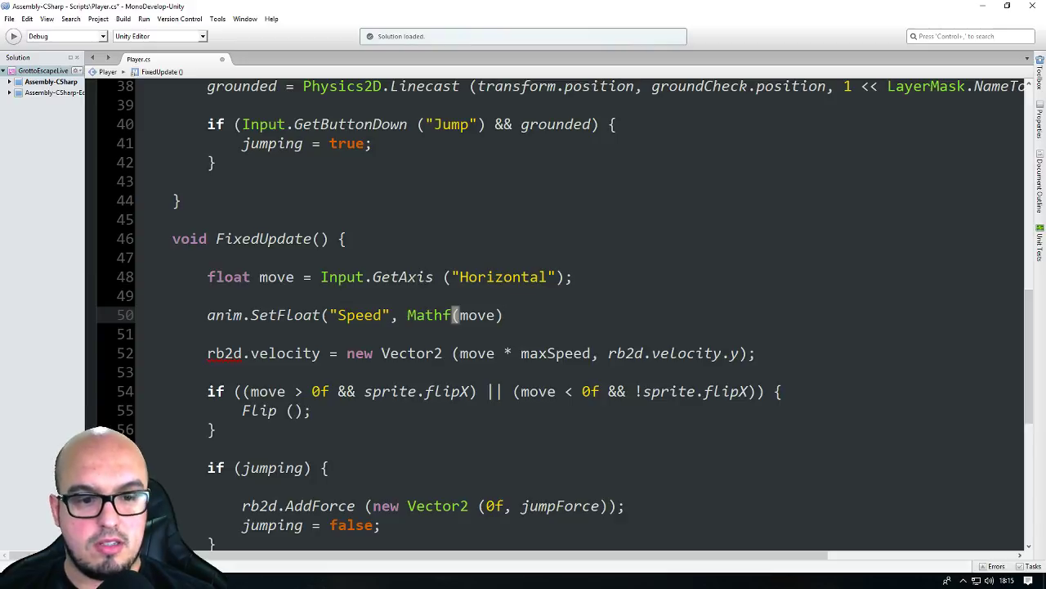
type(");")
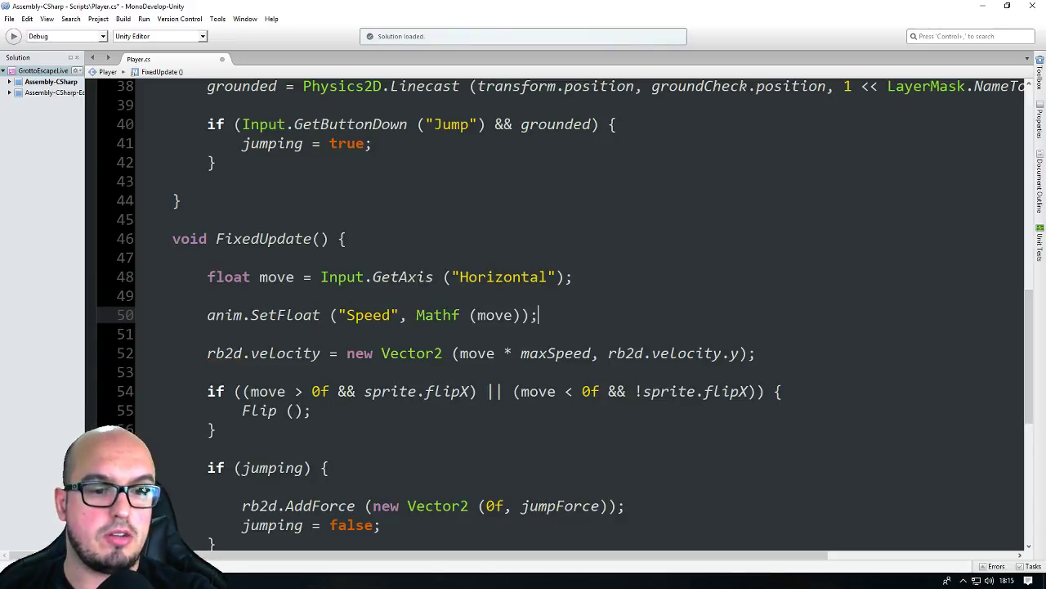
key("Down")
key("Down")
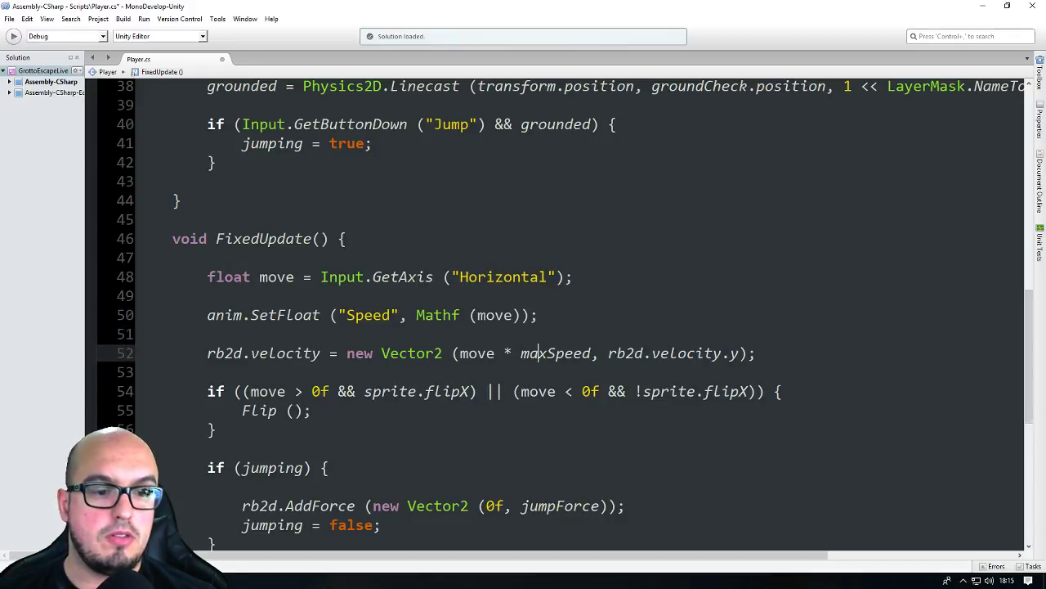
key("Down")
scroll(414, 345, "down", 2)
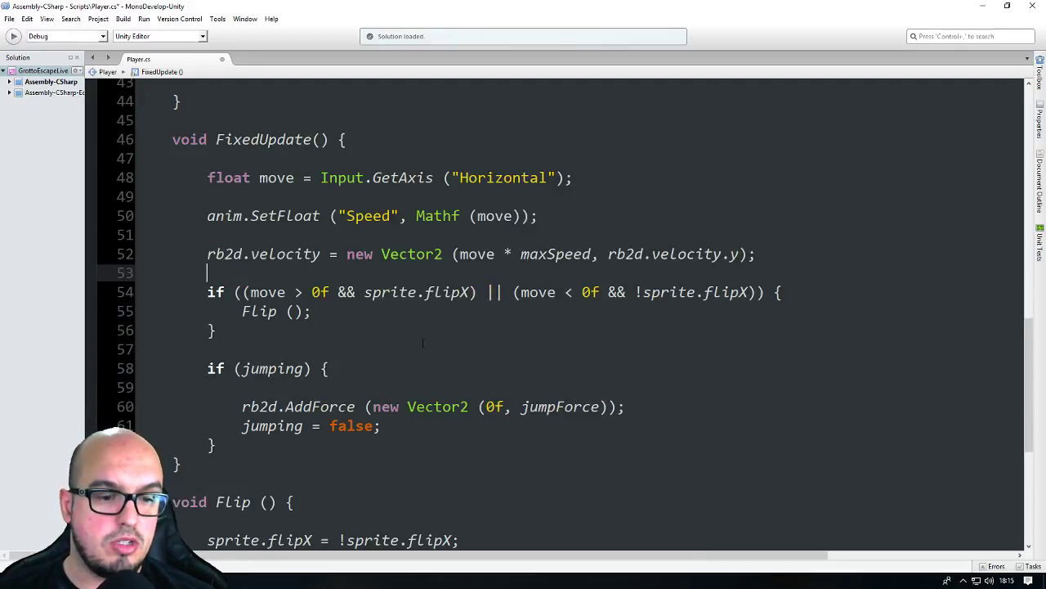
scroll(414, 345, "down", 2)
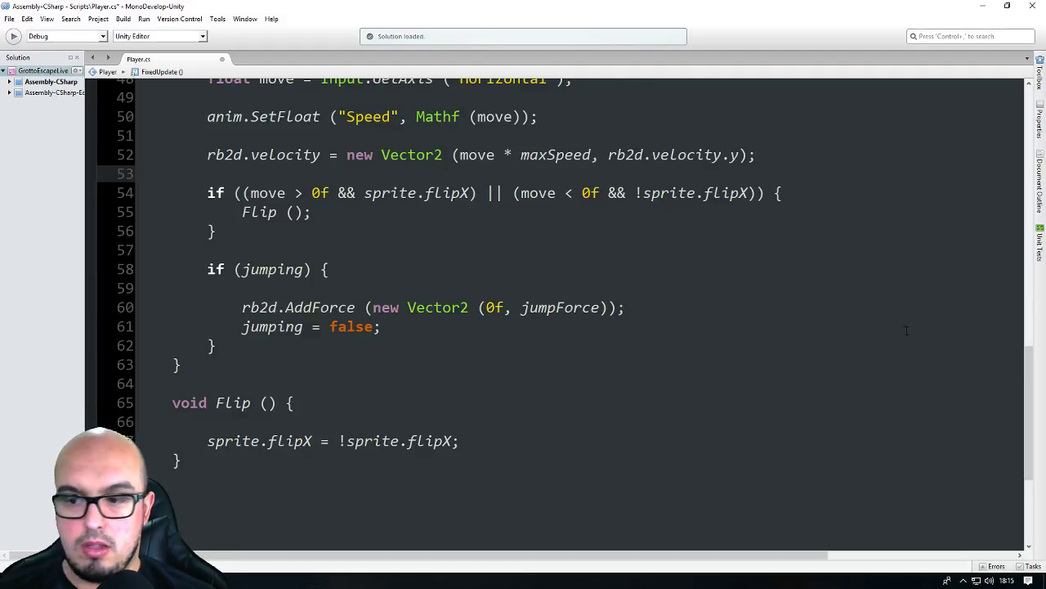
- After the jumping block, start a new line anim.SetBool("JumpFall",
left_click(274, 353)
key("Return")
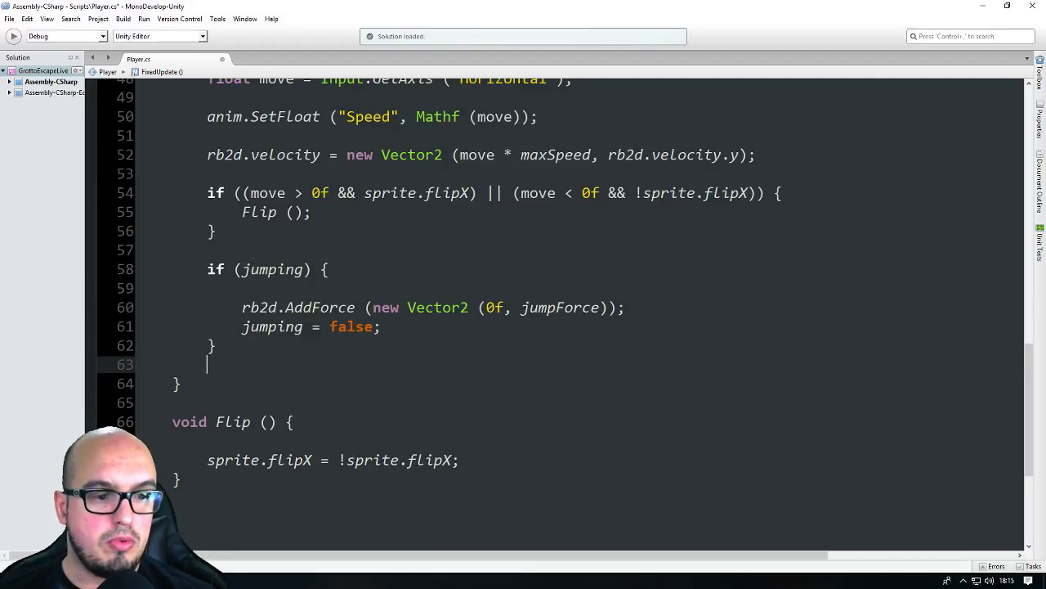
key("Return")
type("ano")
key("BackSpace")
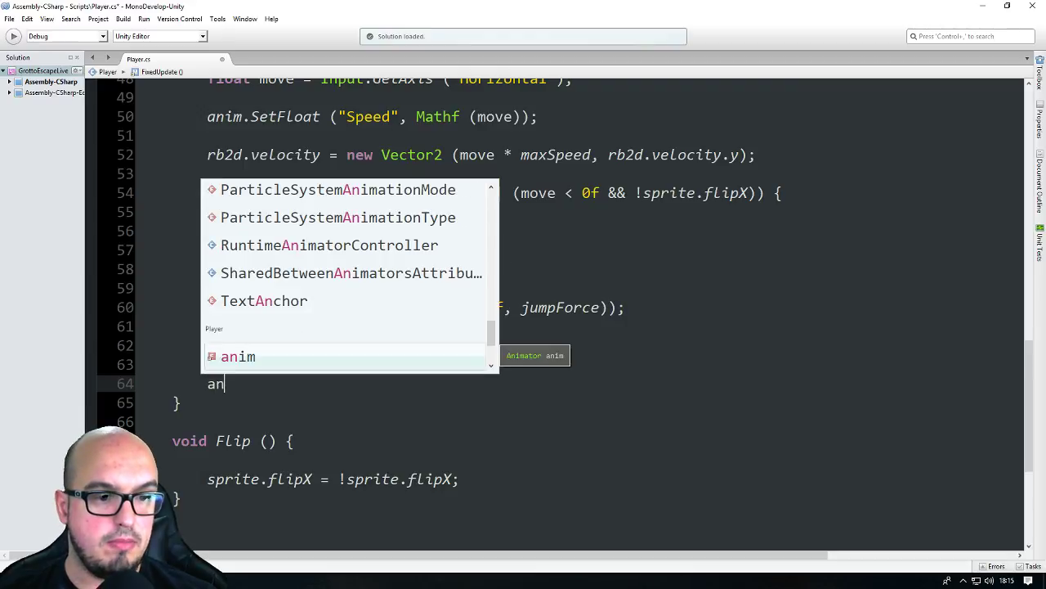
type("im.")
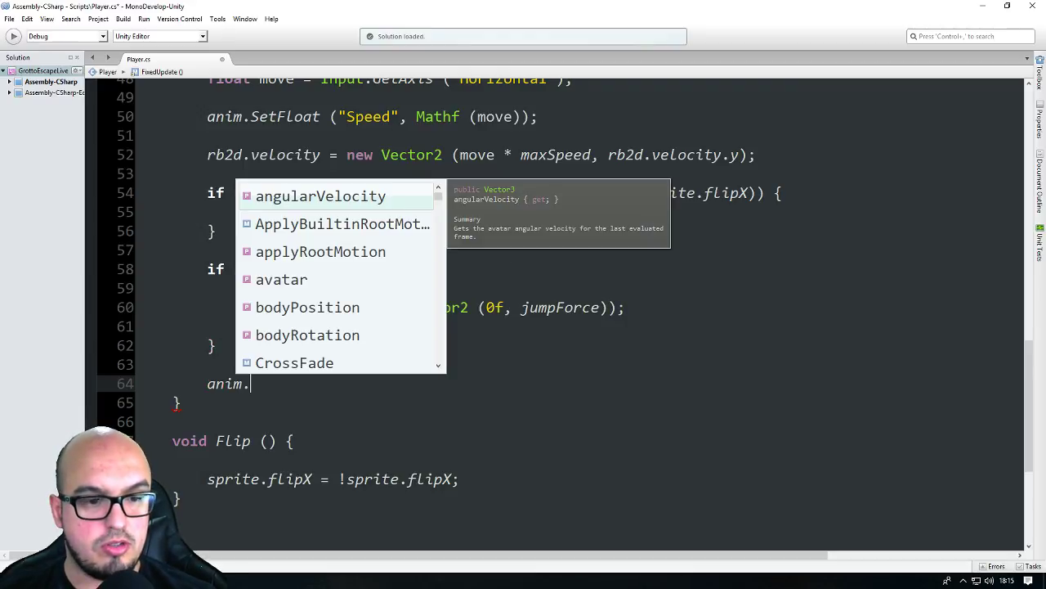
type("Set")
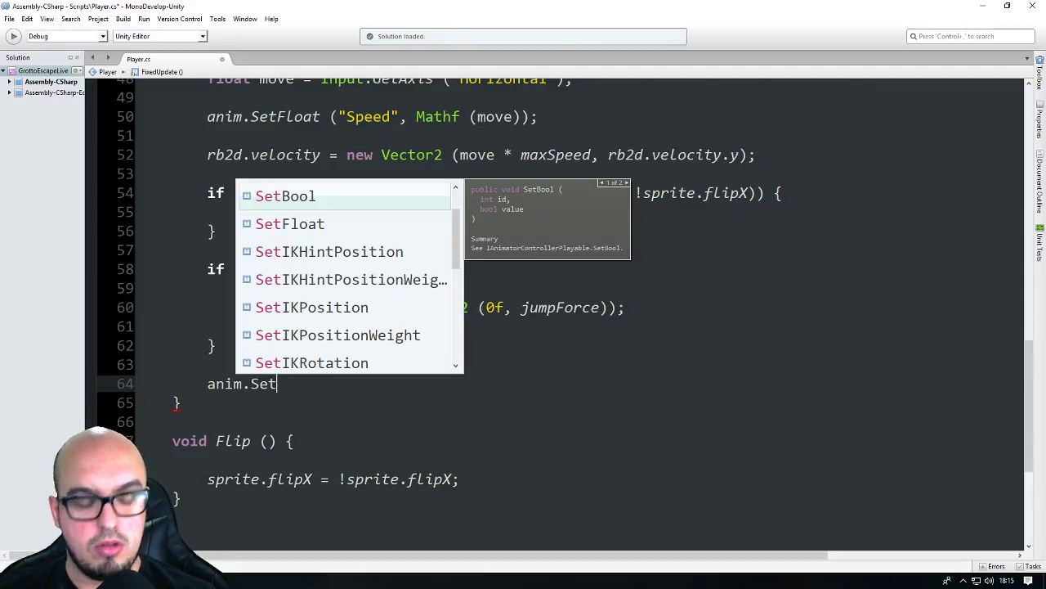
type("Bo")
key("Return")
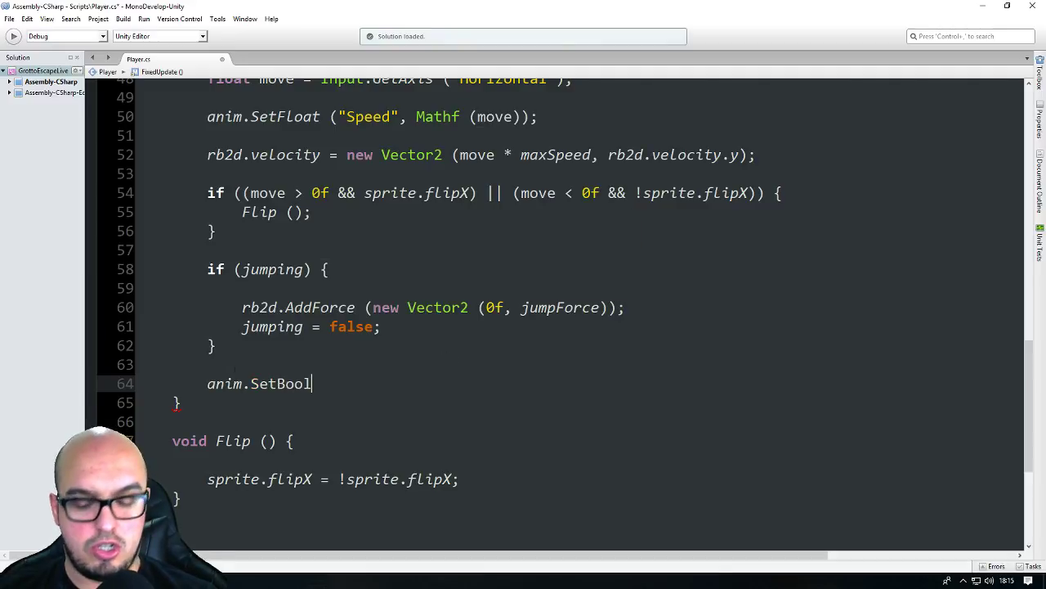
type("(\"Ju")
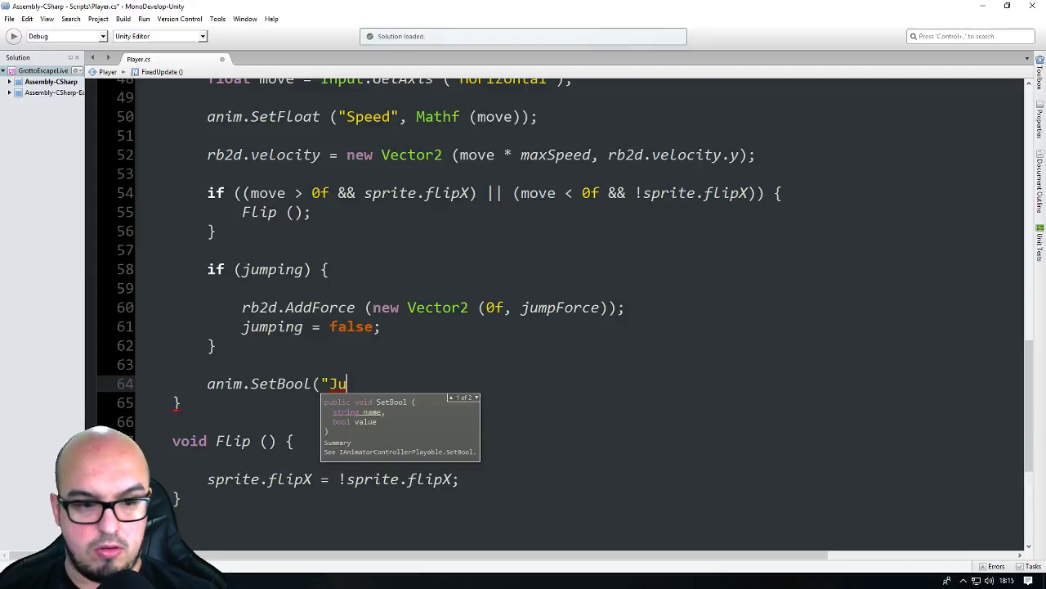
type("mpFall")
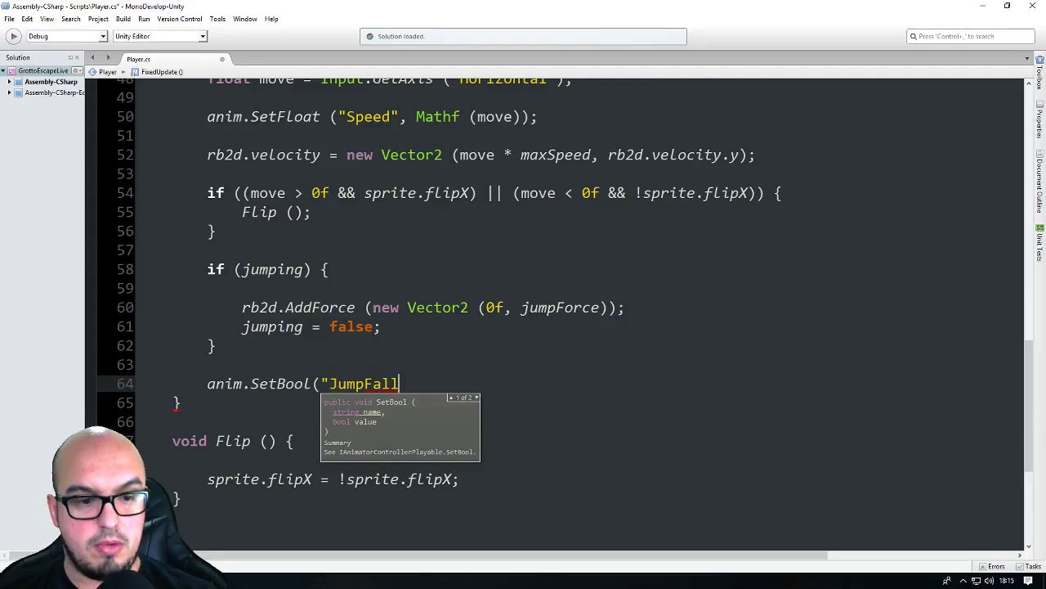
type("\"")
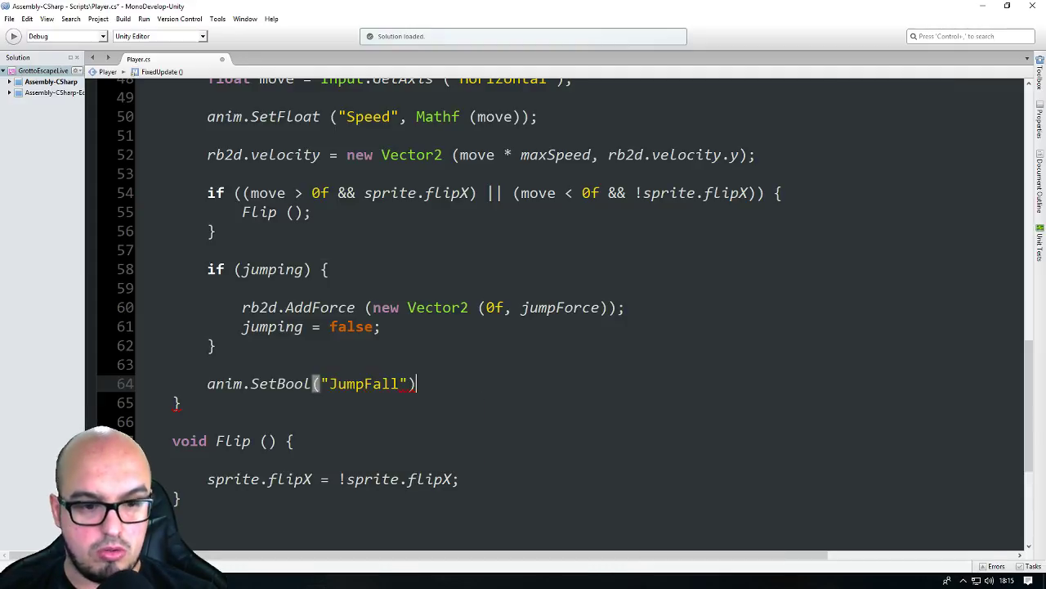
type(",")
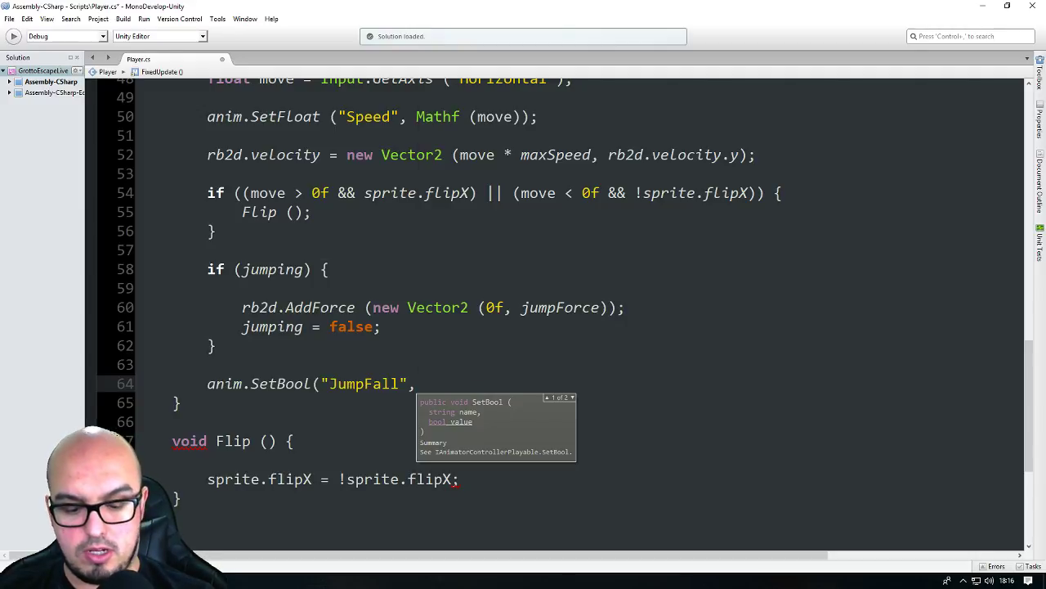
- Complete the argument as rb2d.velocity.y != 0); using autocomplete
type("rb")
key("Return")
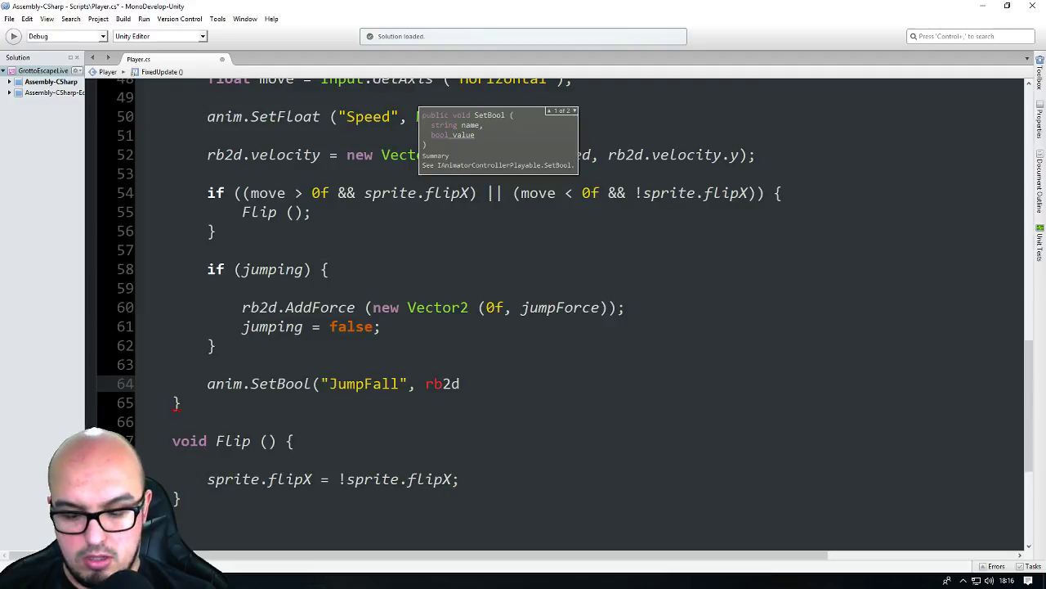
type(".ve")
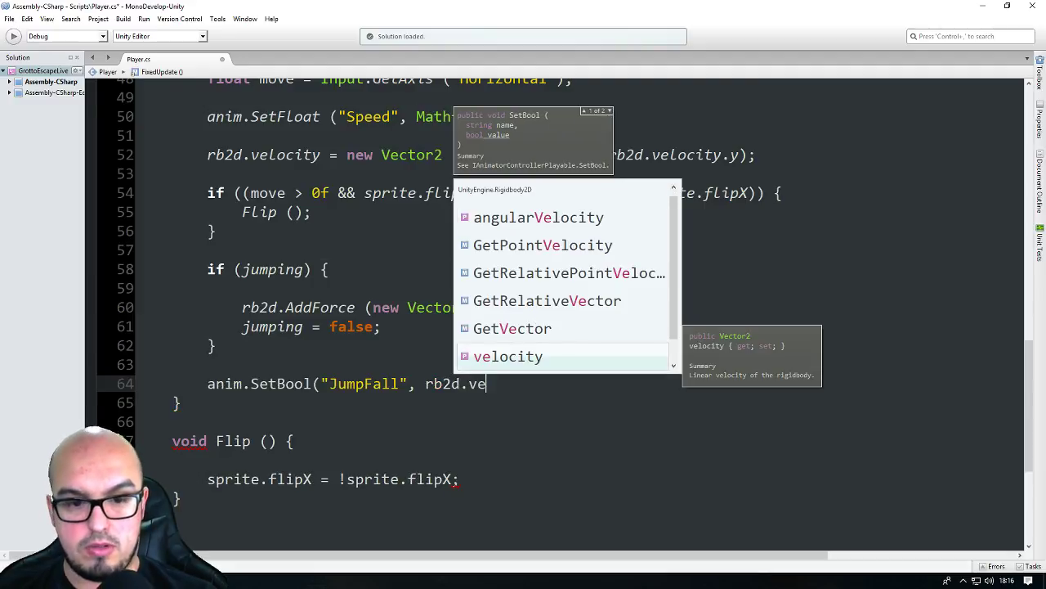
key("Return")
type(".")
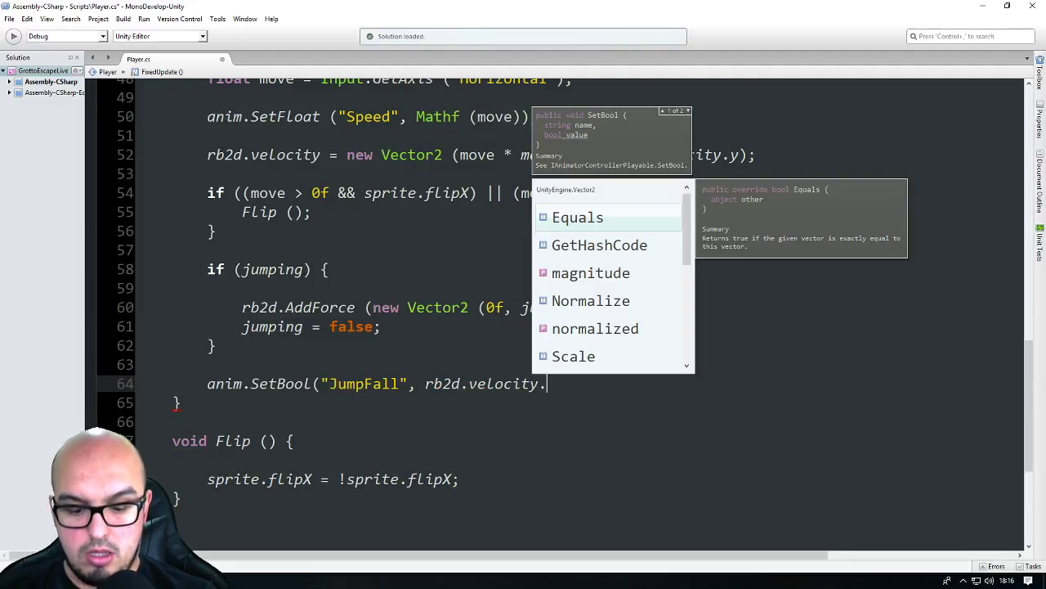
type("y")
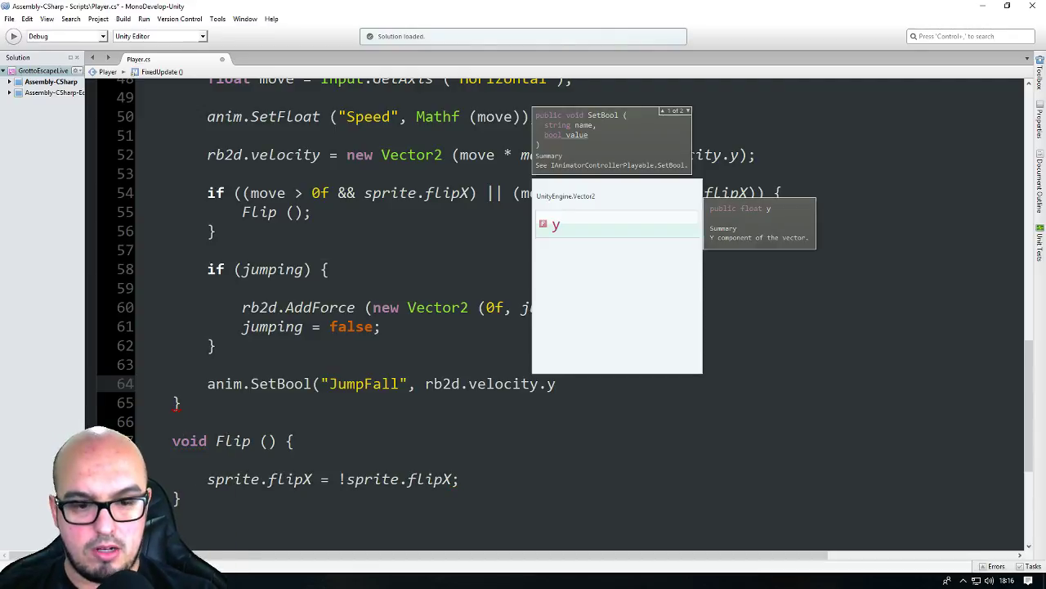
type(" !-")
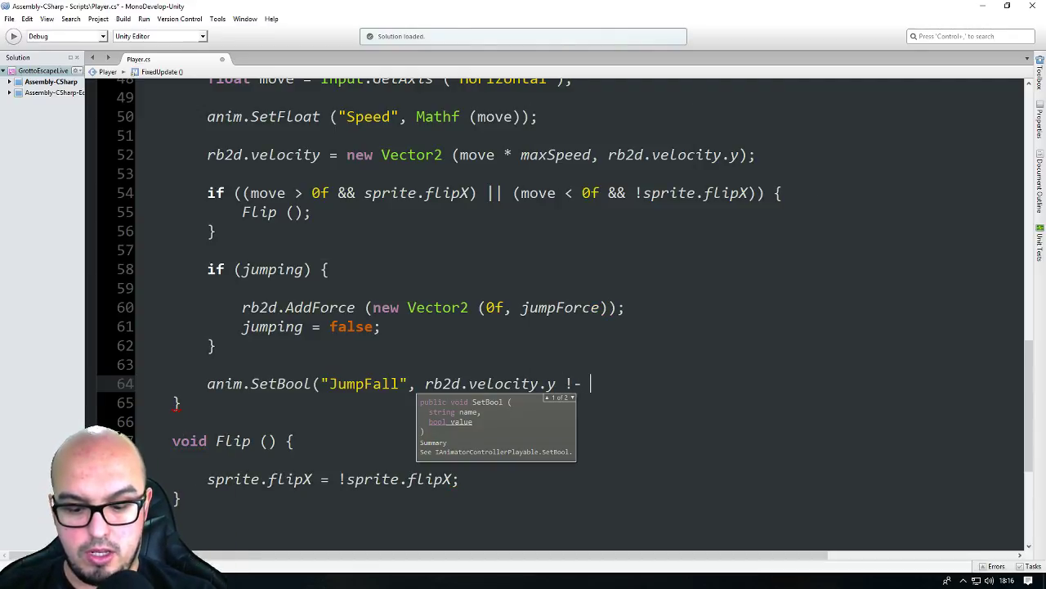
key("BackSpace")
key("BackSpace")
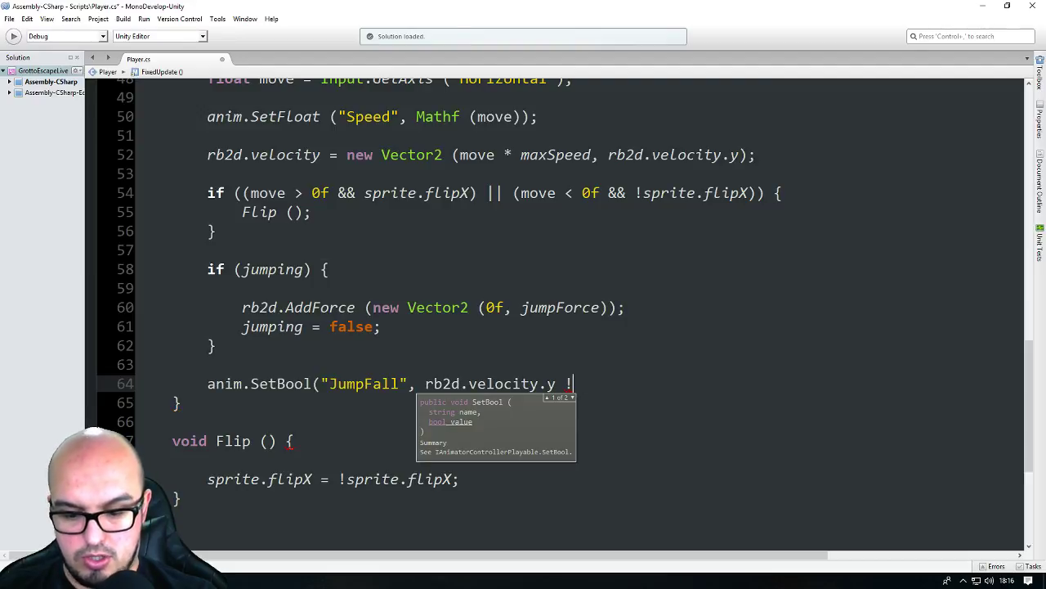
type("= 0")
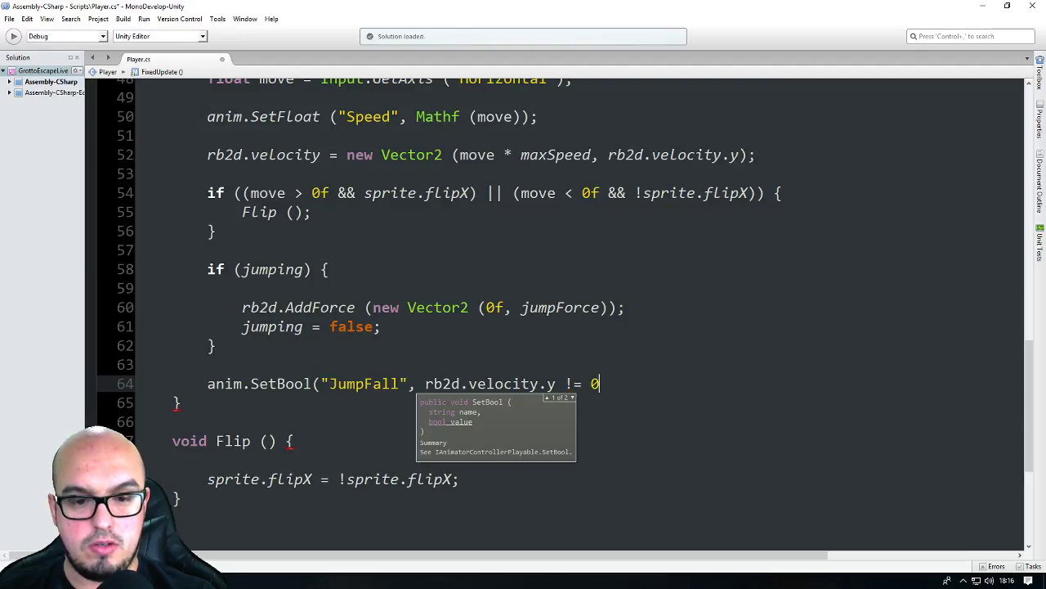
type(")")
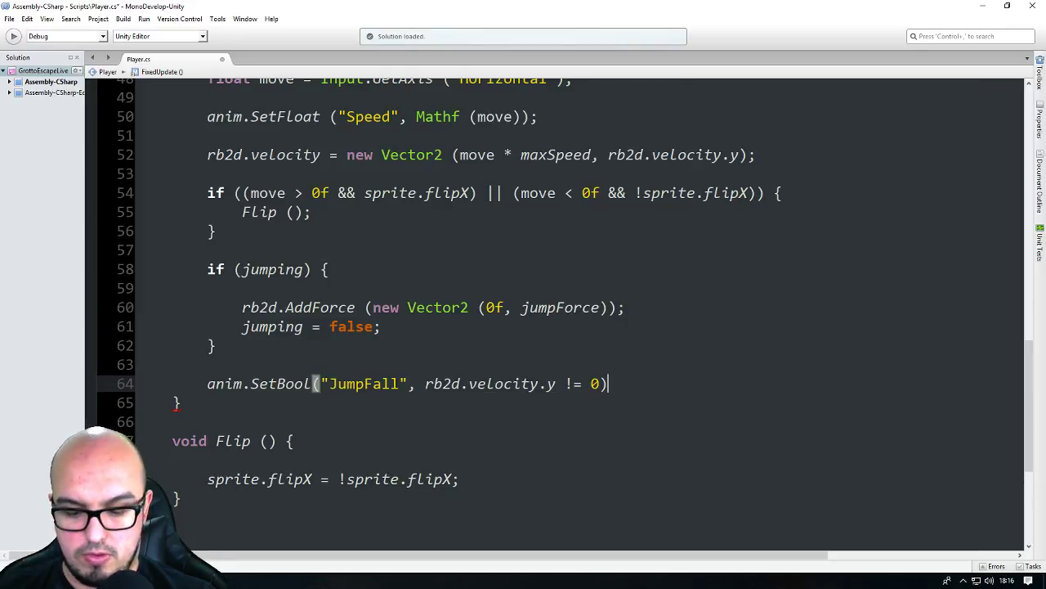
type(";")
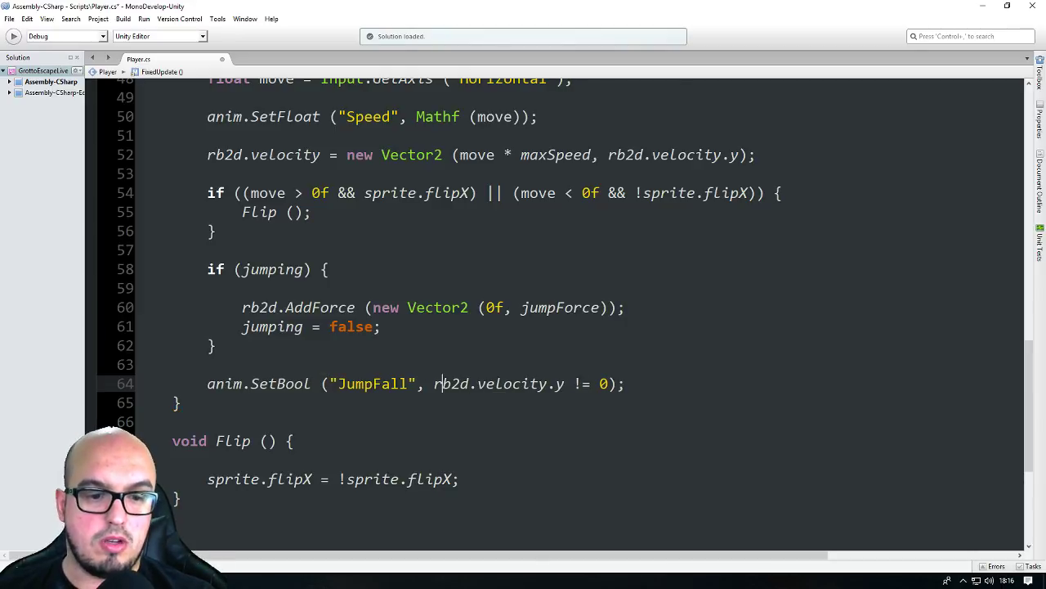
- Change the comparison on line 64 from != 0 to != 0f
left_click(556, 383)
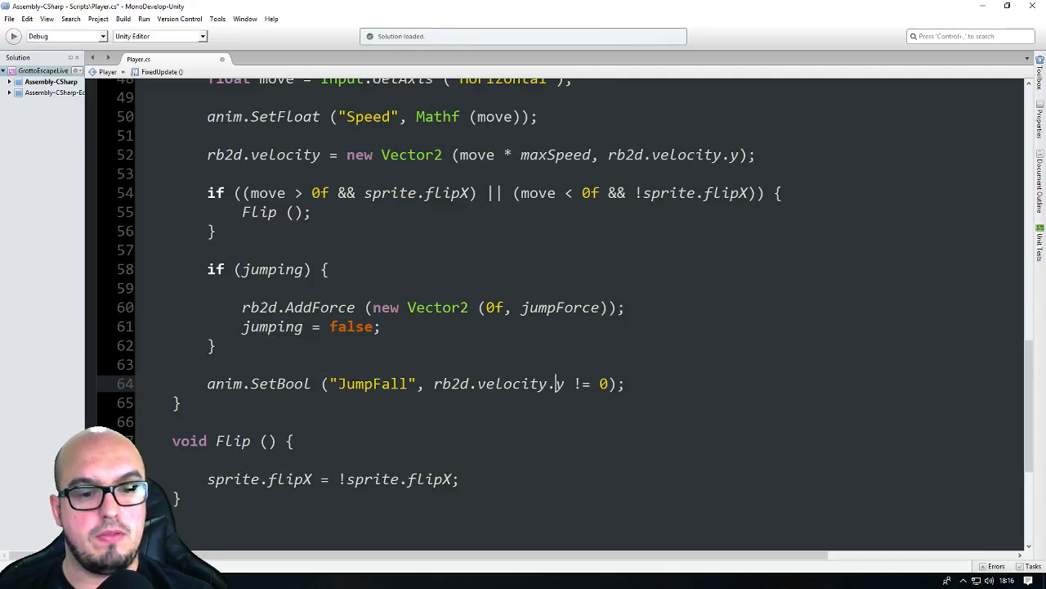
left_click_drag(434, 383, 574, 384)
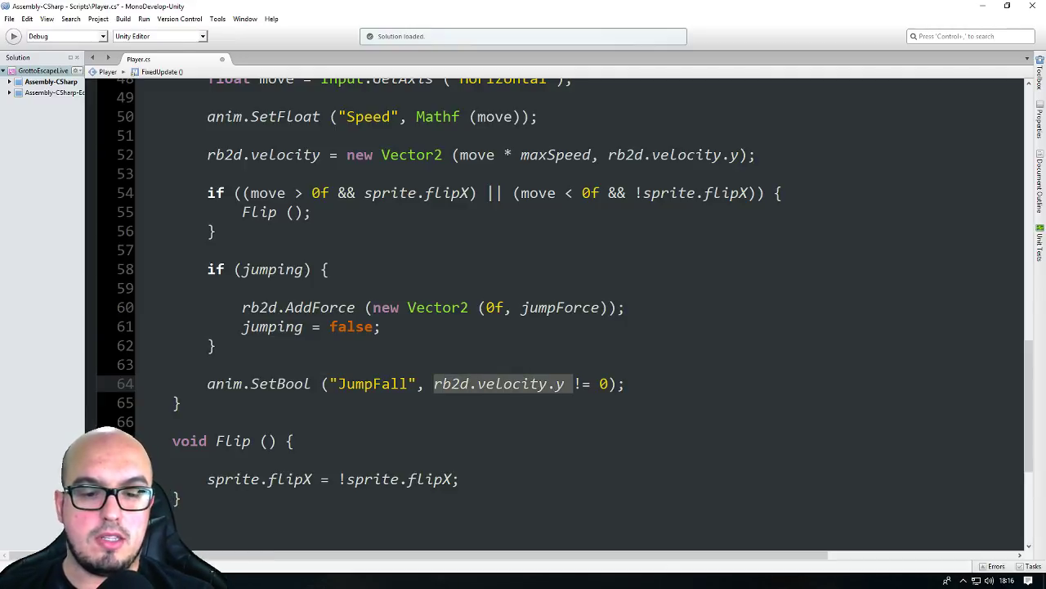
left_click(585, 384)
left_click(608, 384)
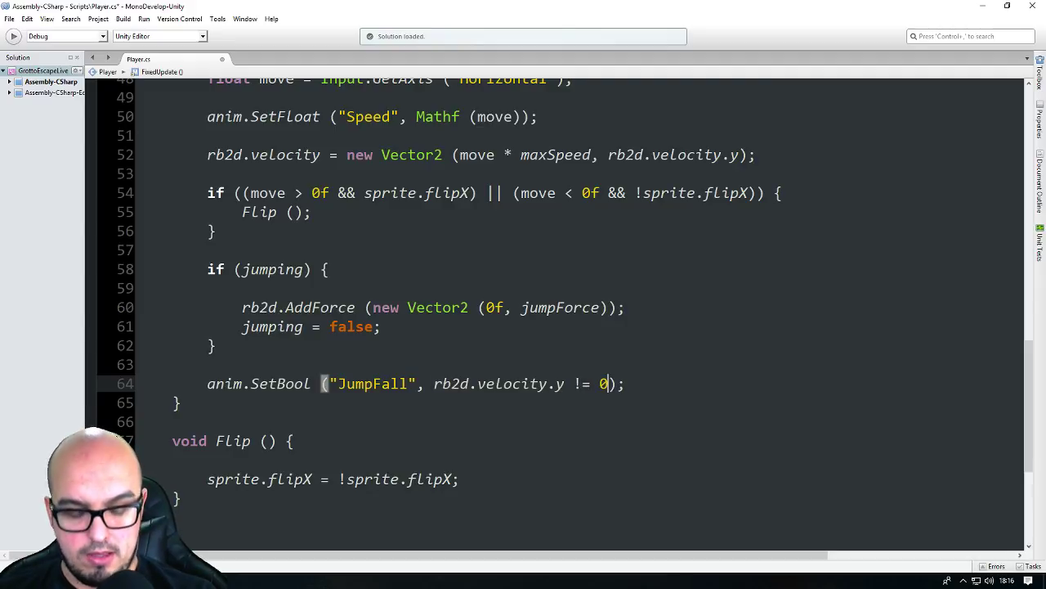
type("f")
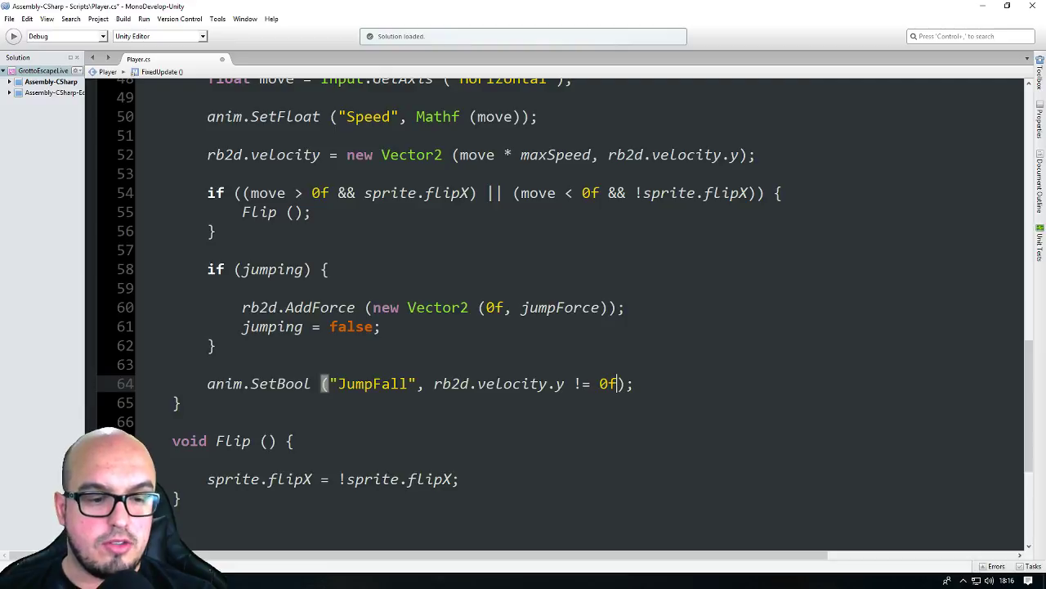
left_click(180, 402)
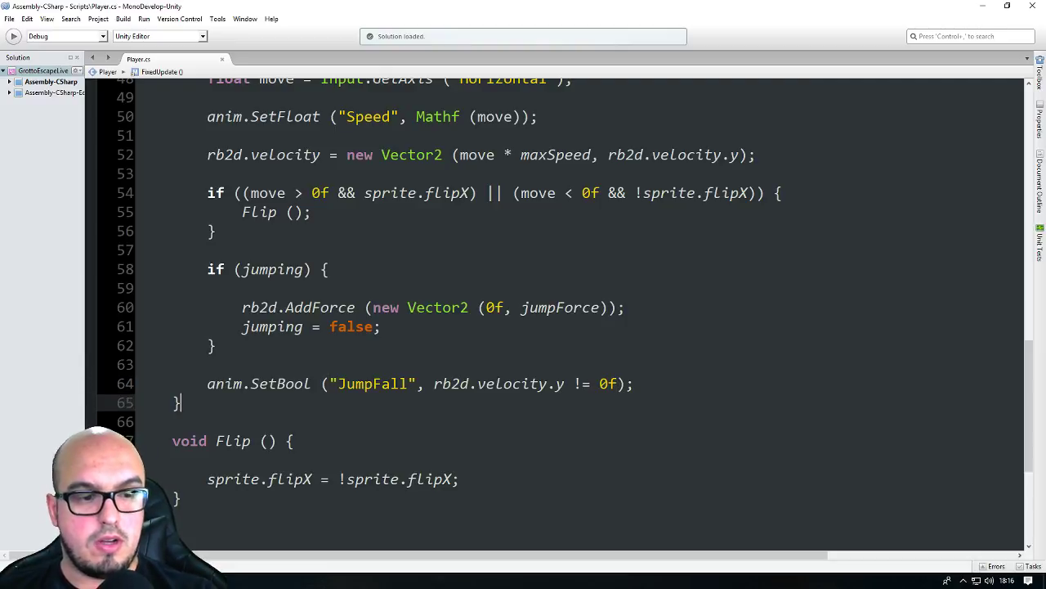
- Scroll through FixedUpdate, highlighting the new JumpFall and Speed lines
scroll(356, 278, "down", 4)
scroll(356, 282, "up", 2)
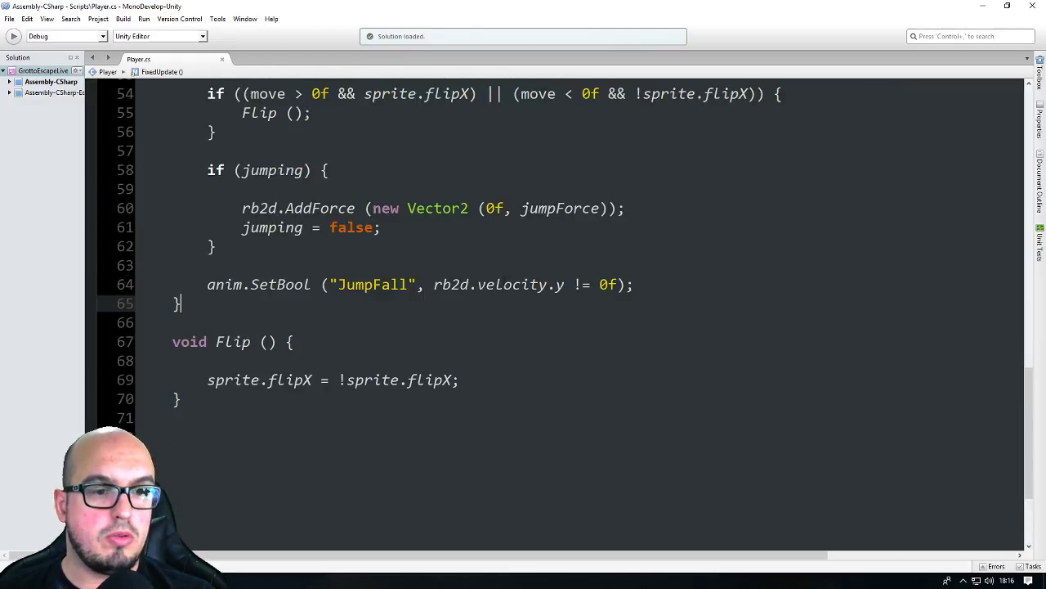
scroll(355, 284, "down", 1)
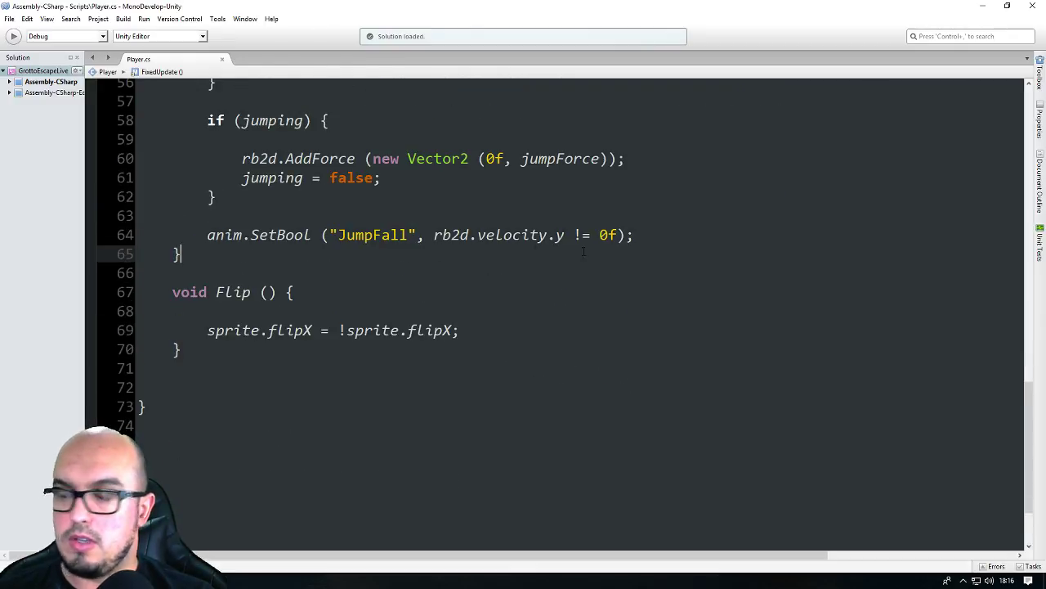
left_click_drag(207, 235, 635, 235)
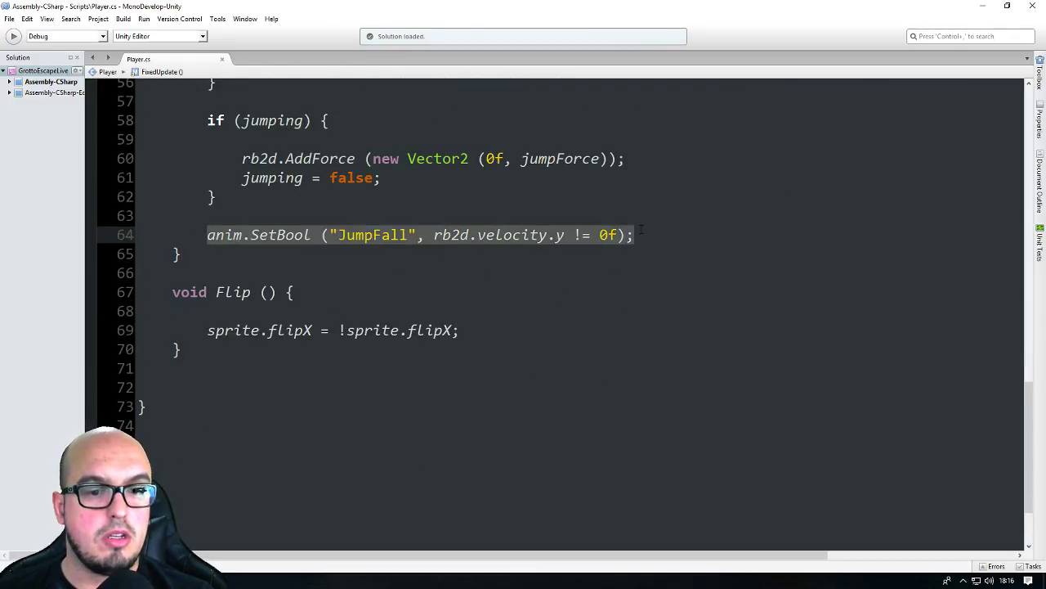
scroll(395, 247, "up", 1)
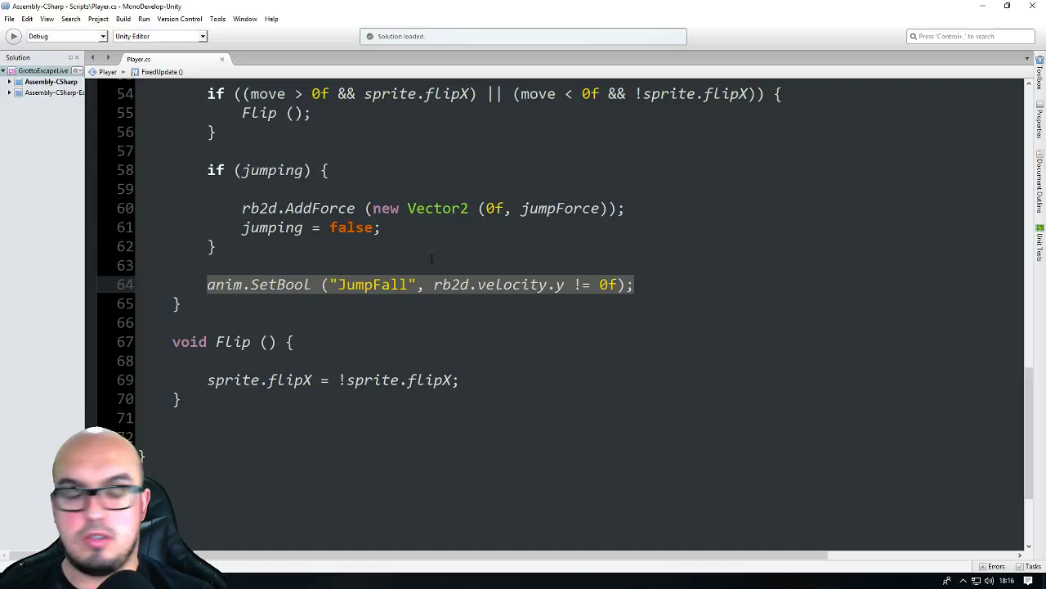
scroll(437, 254, "up", 3)
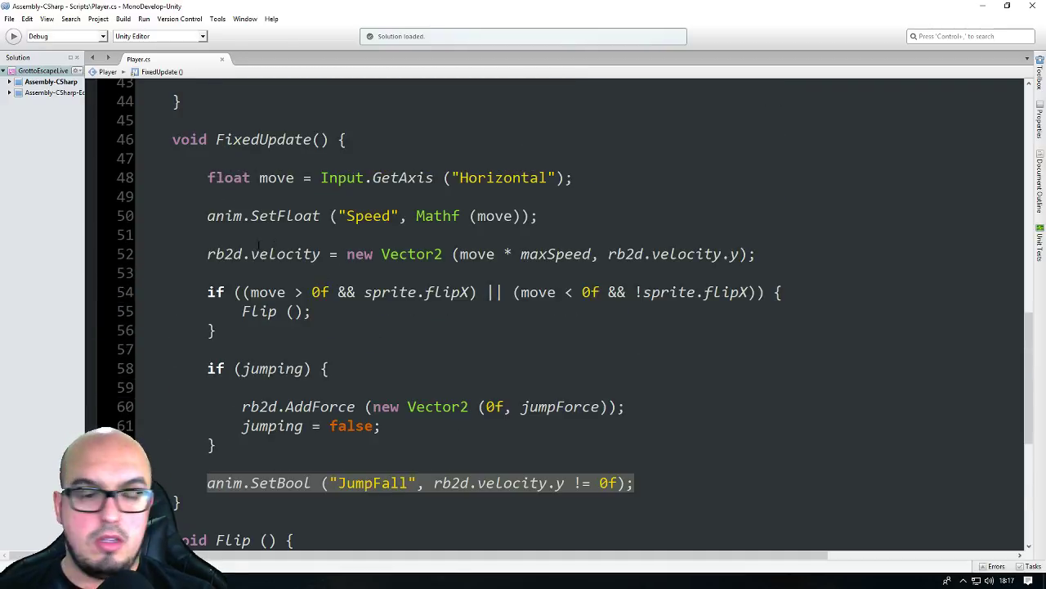
left_click_drag(207, 216, 538, 216)
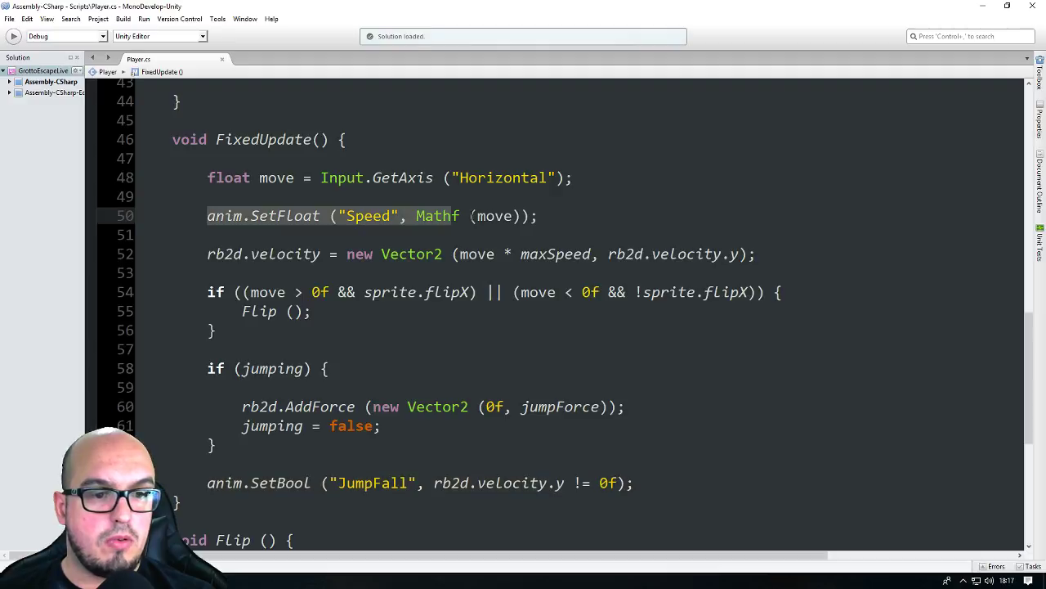
left_click(572, 218)
scroll(595, 249, "down", 1)
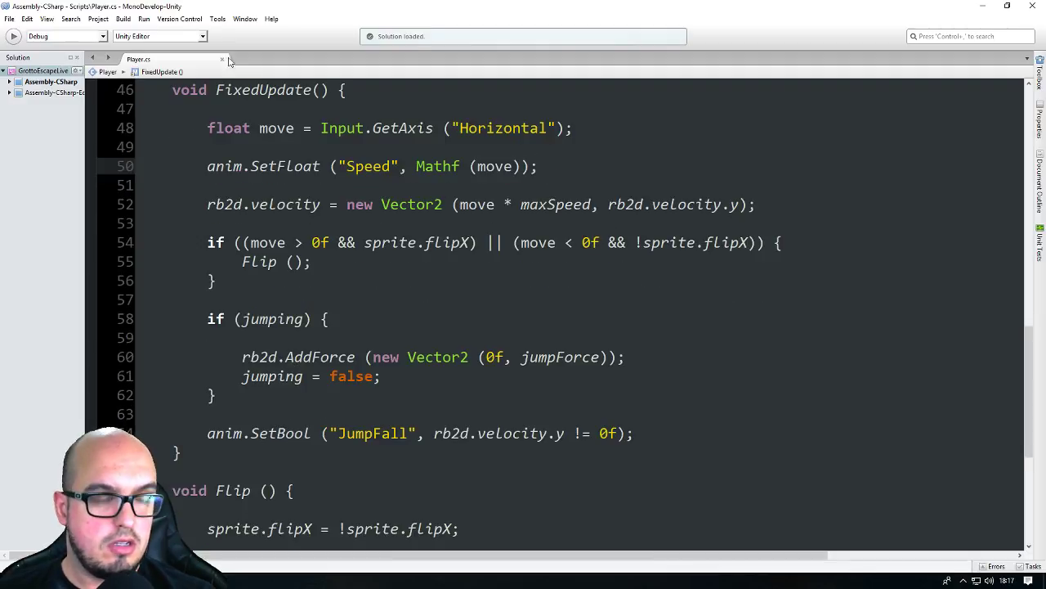
- Rebuild All, then fix line 50 to pass Mathf.Abs (move) as Speed
left_click(123, 19)
left_click(139, 48)
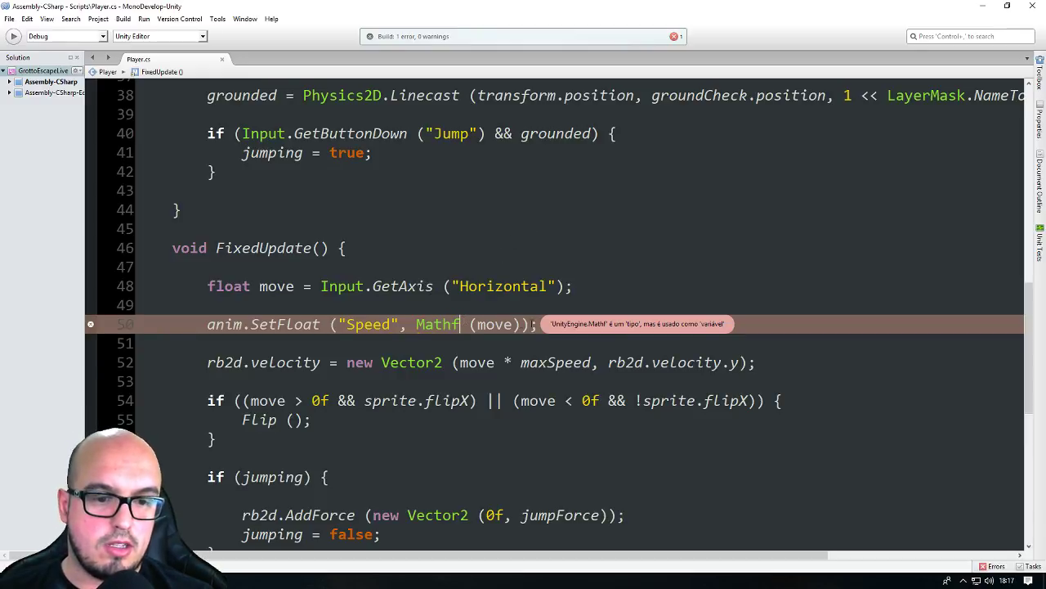
type(".Ab")
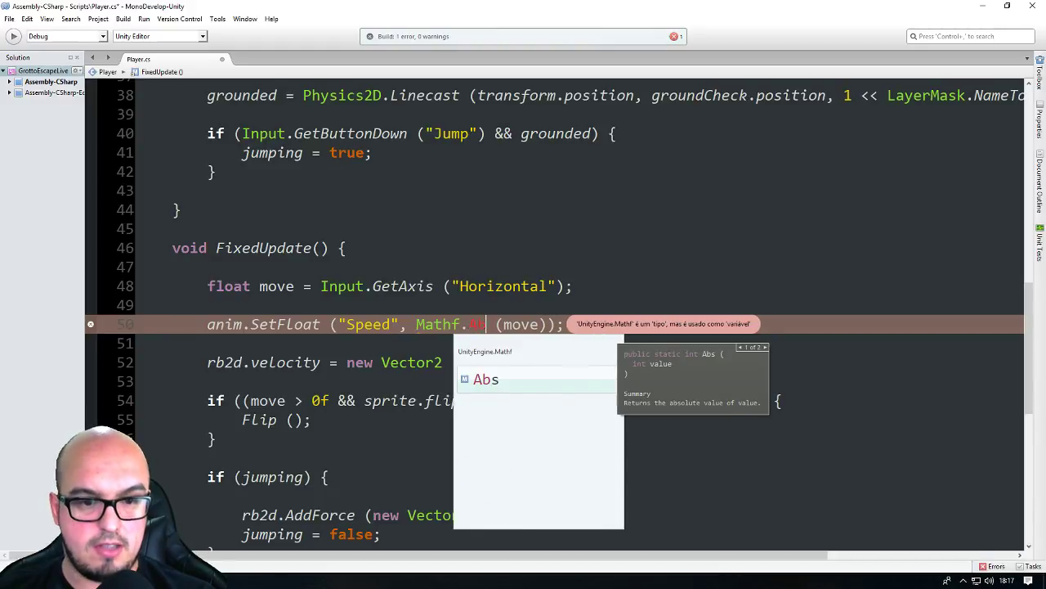
key("Return")
left_click(596, 282)
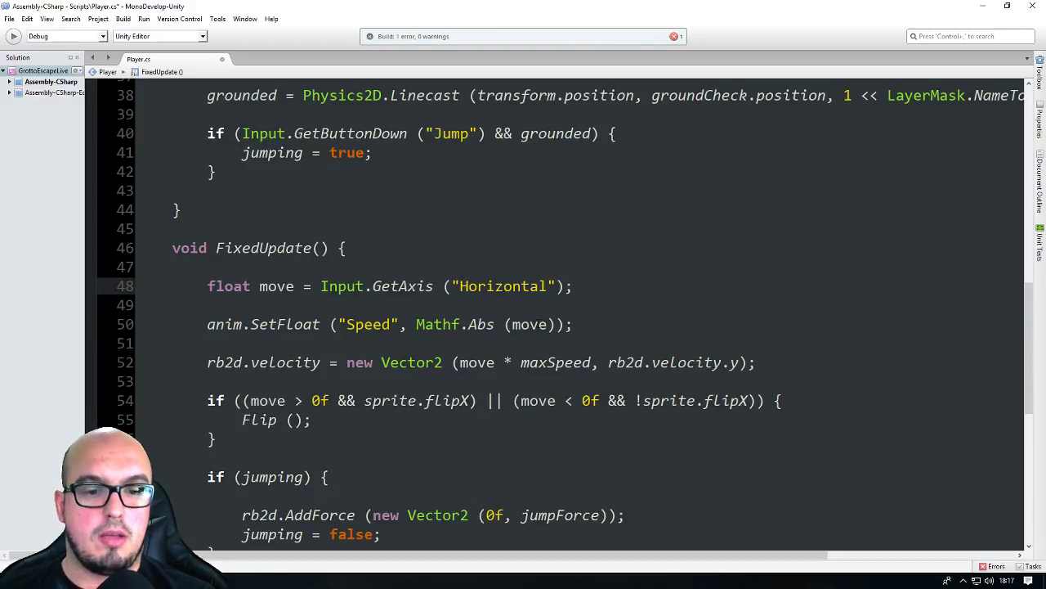
left_click_drag(417, 324, 556, 325)
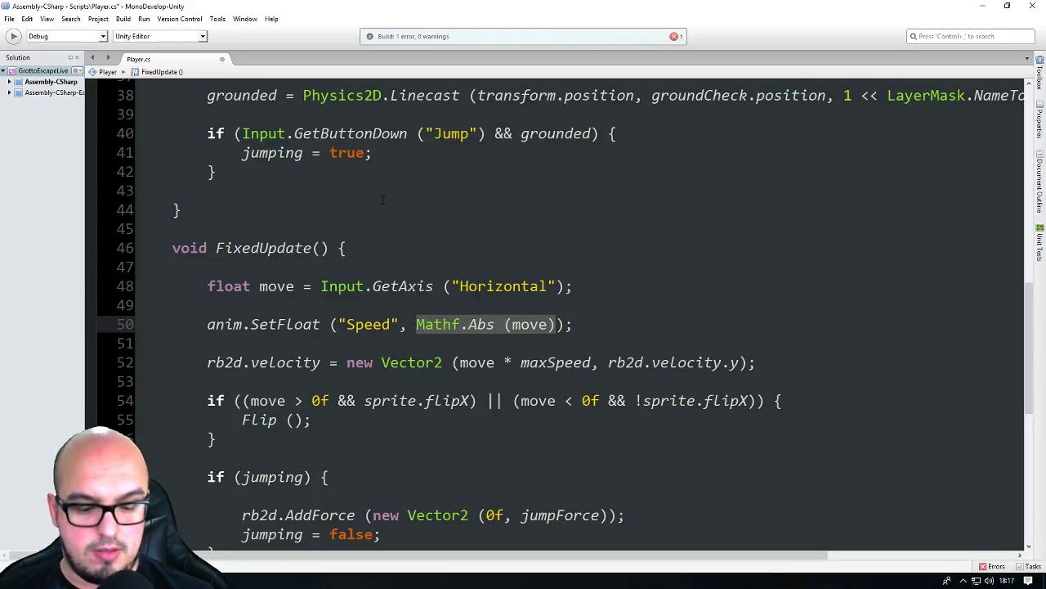
- Rebuild the solution again and return to Unity
left_click(129, 20)
left_click(143, 51)
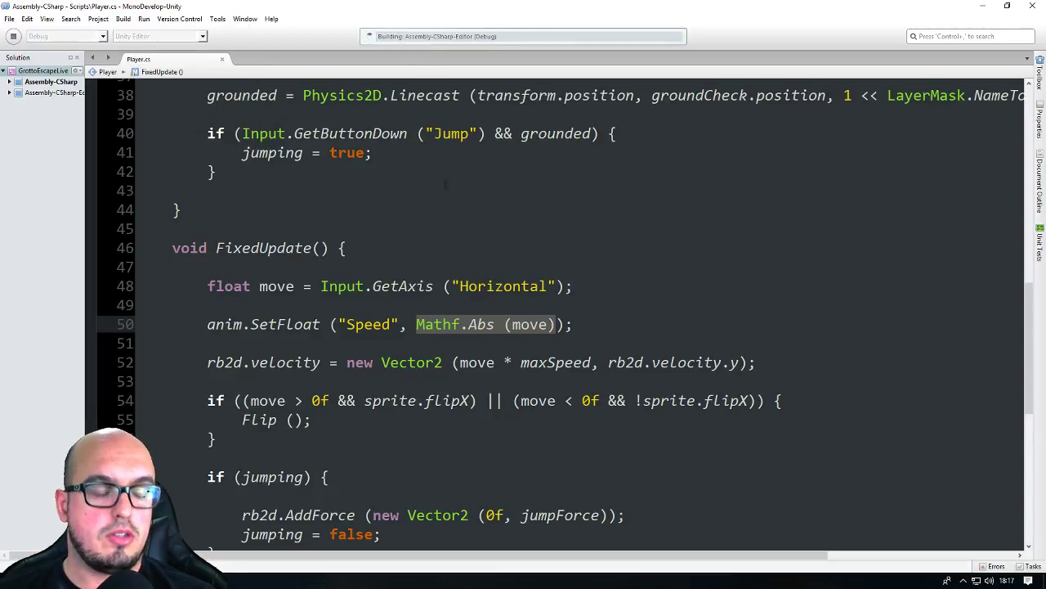
key("alt+Tab")
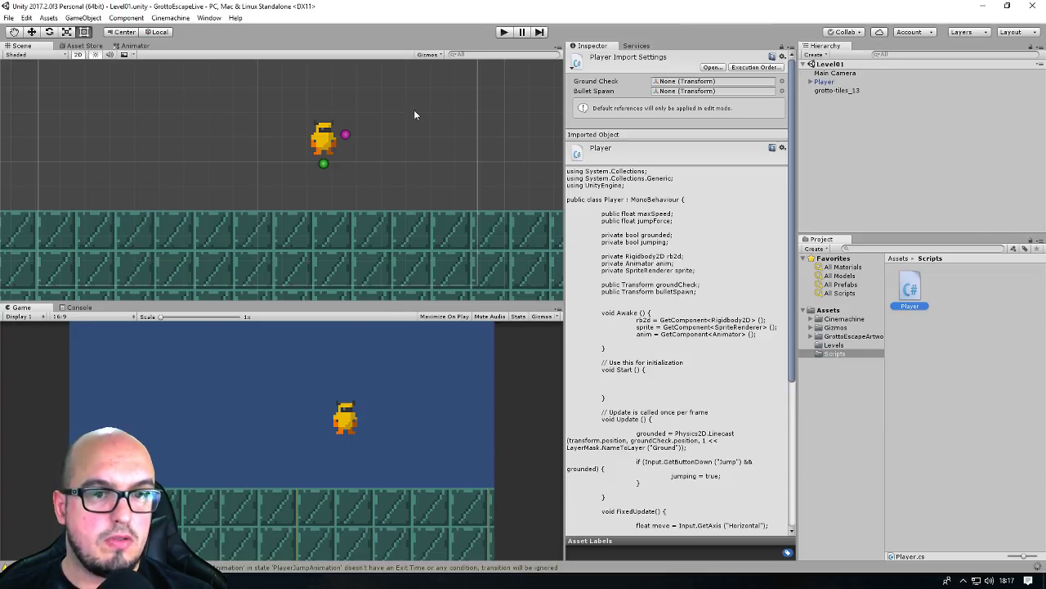
left_click(503, 34)
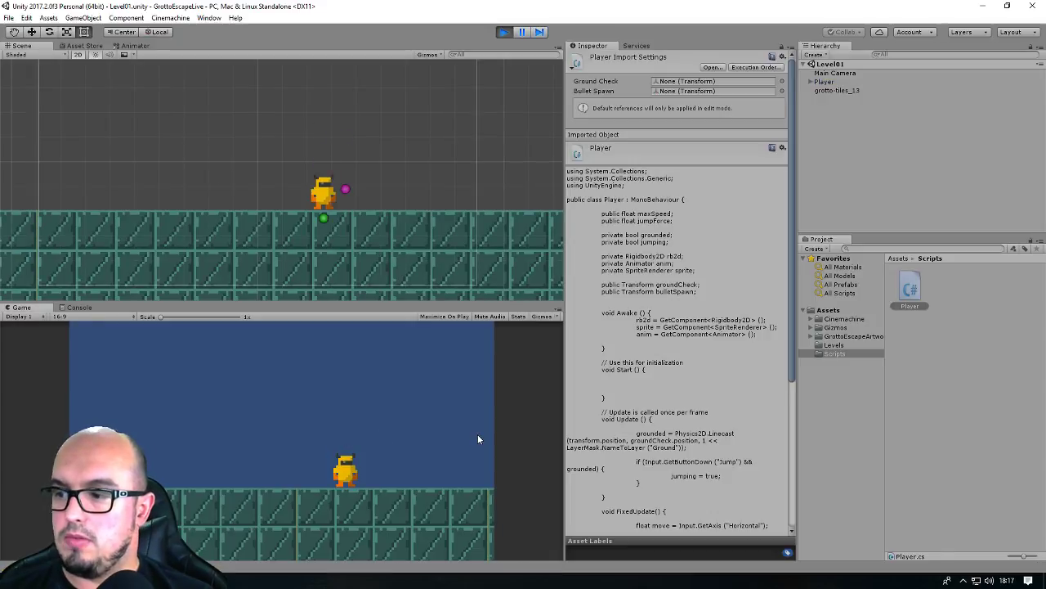
key("Right")
key("Left")
key("Left")
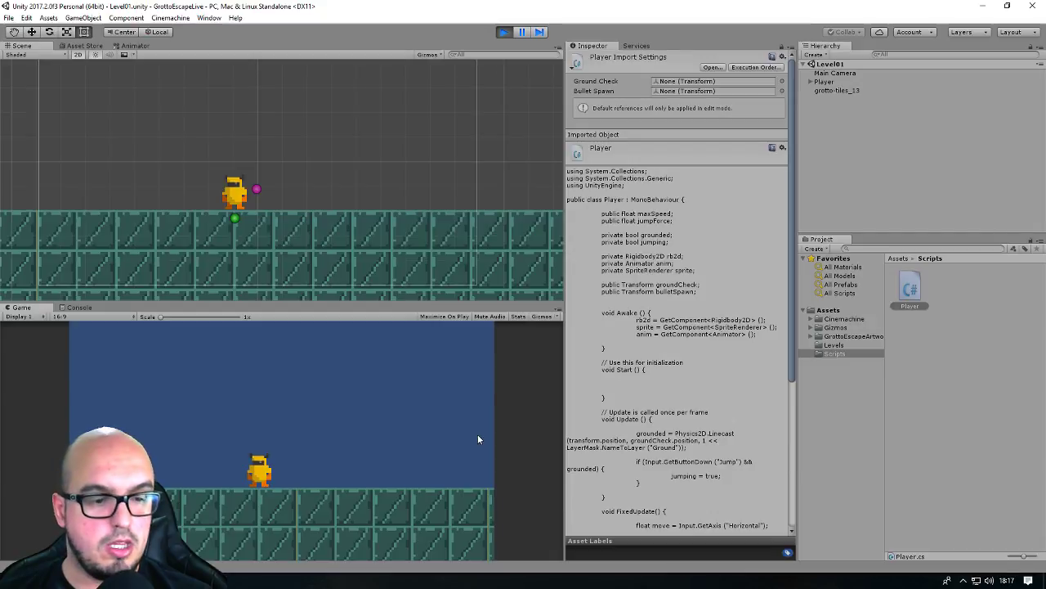
key("Right")
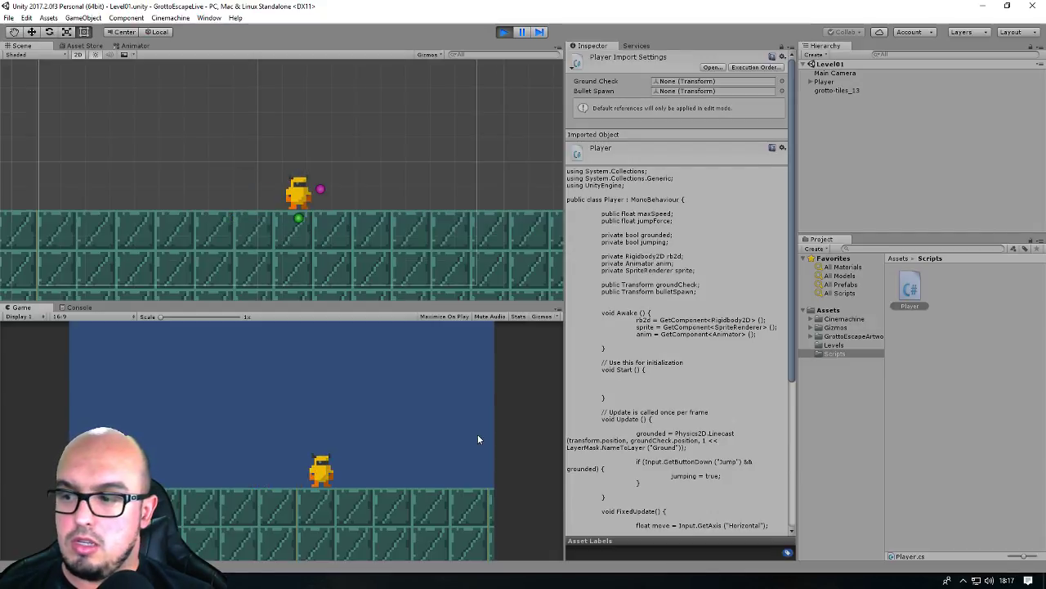
key("Left")
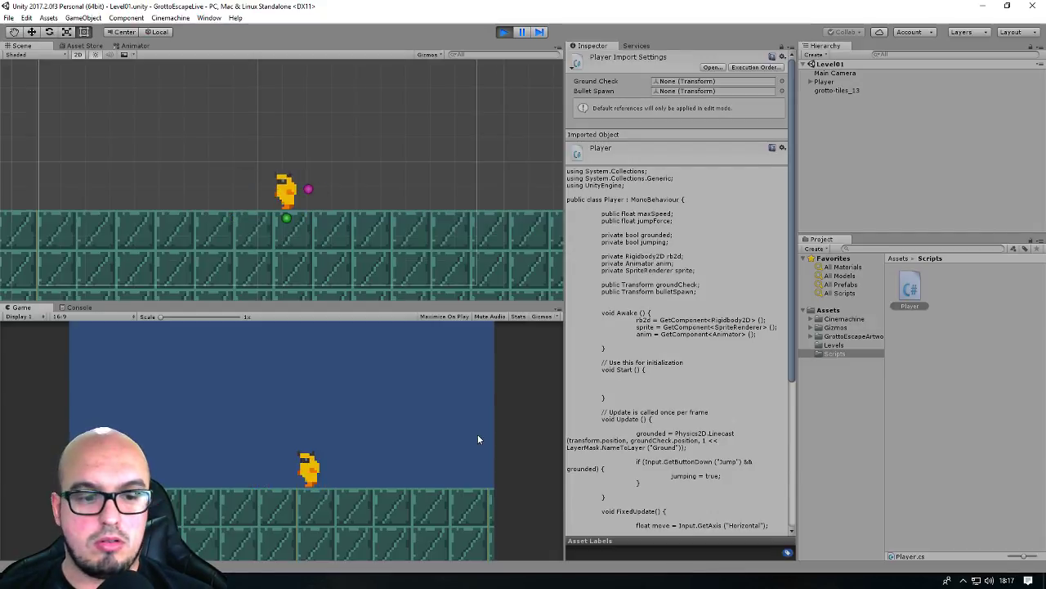
key("Right")
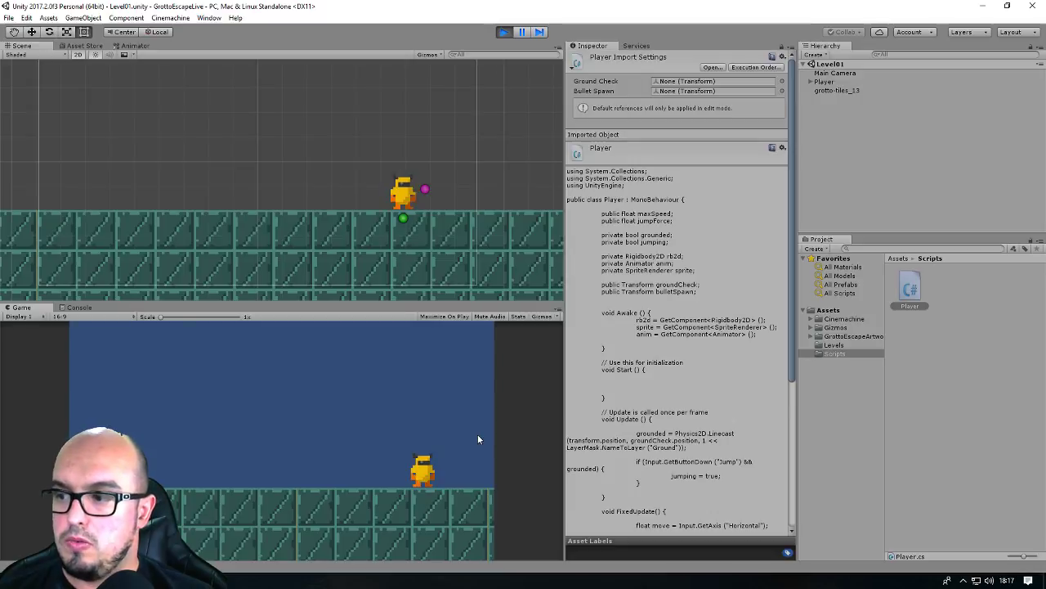
key("Left")
key("Right")
key("Left")
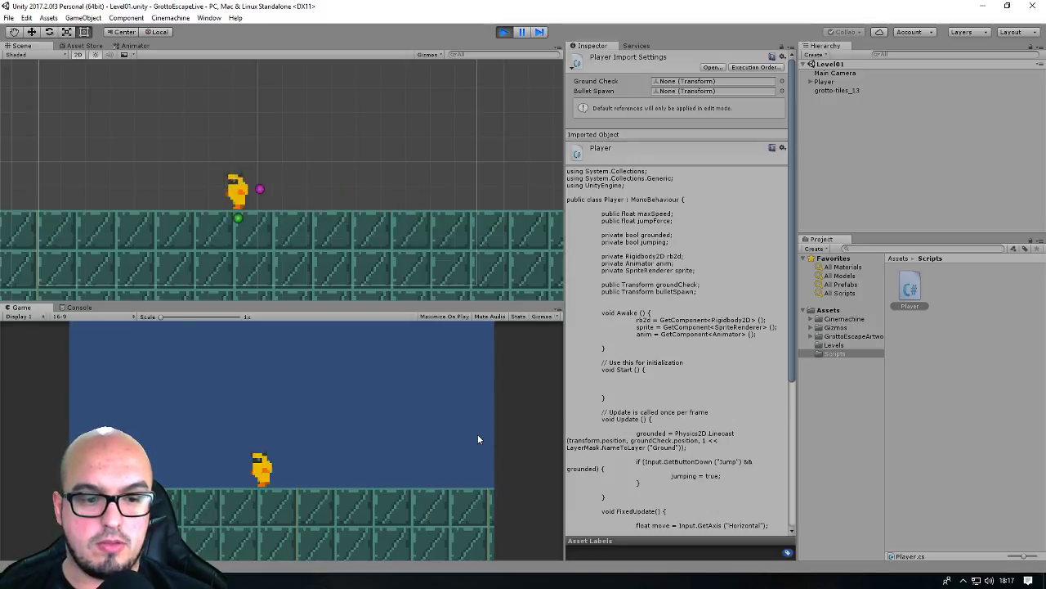
key("Left")
key("Right")
key("Left")
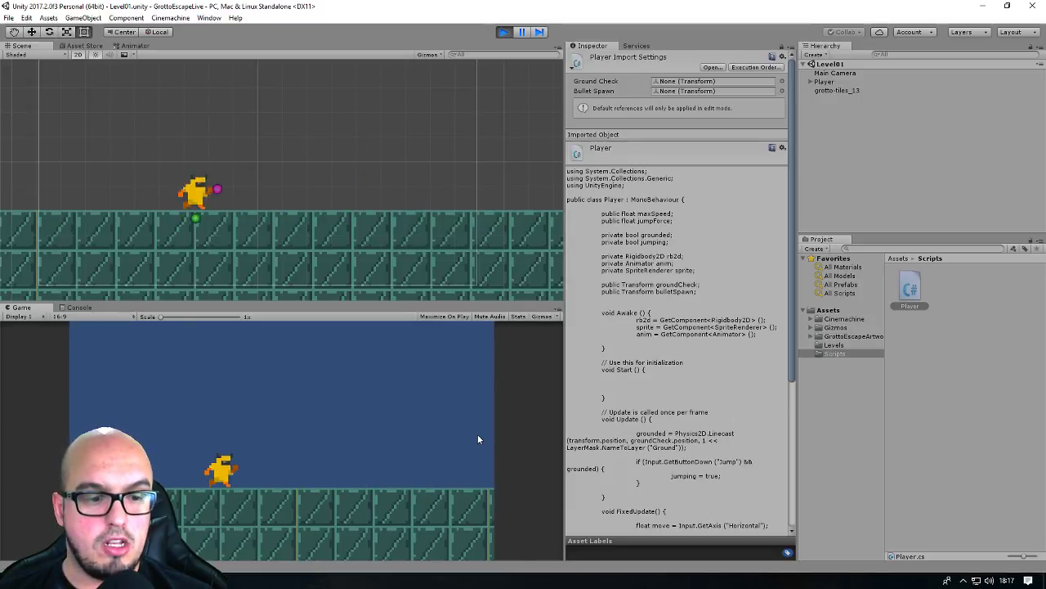
key("Right")
key("Left")
key("Right")
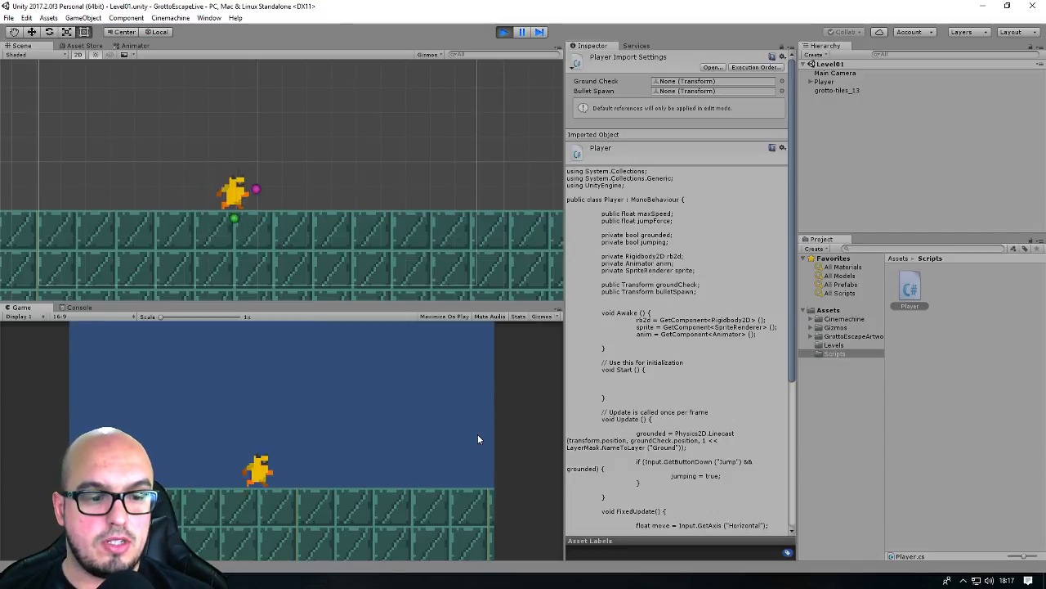
key("Left")
key("Right")
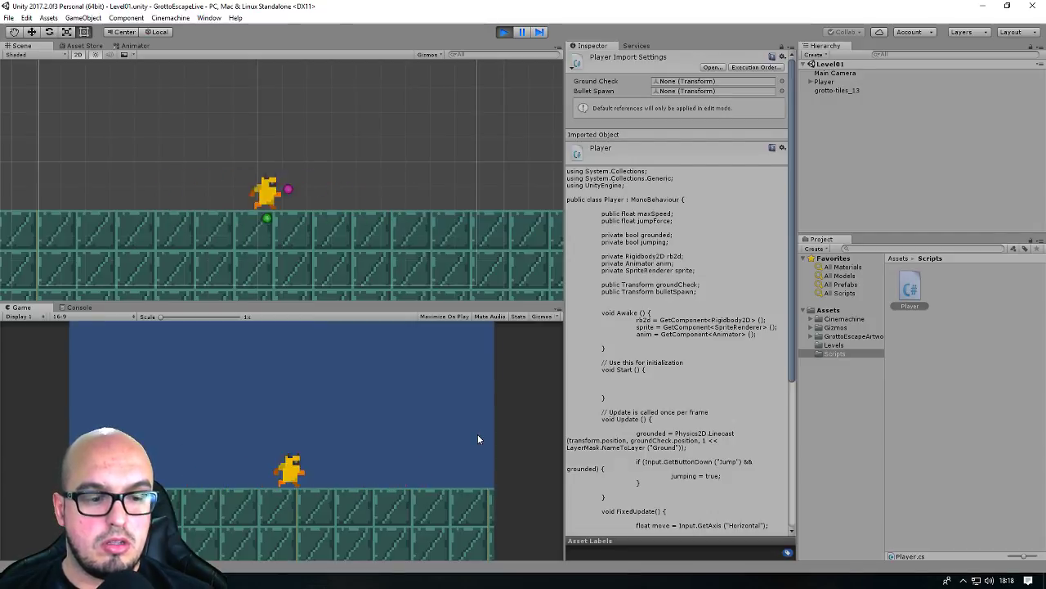
key("Left")
key("Right")
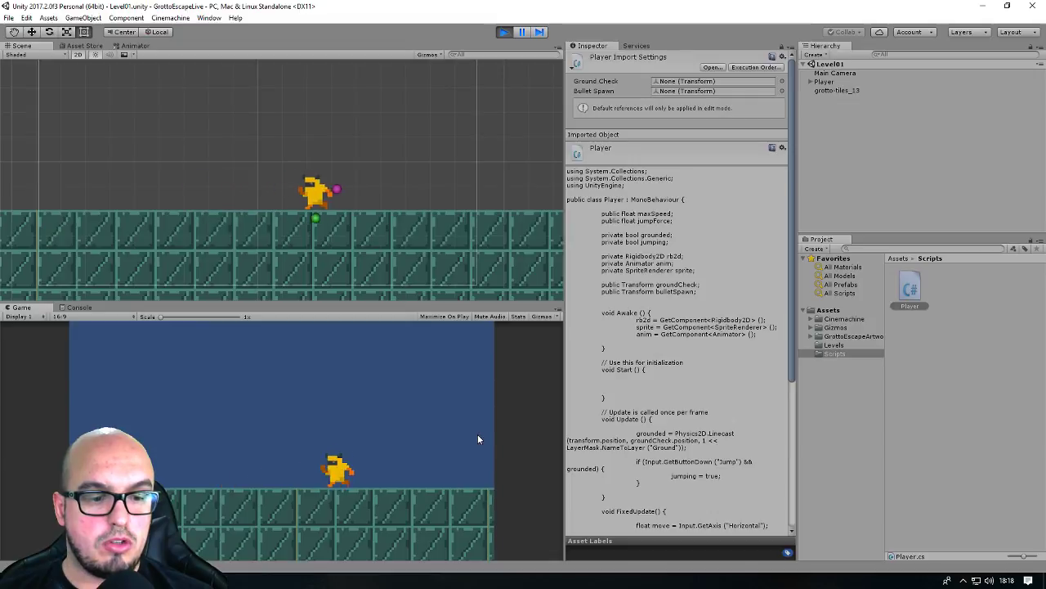
key("Left")
key("Right")
key("Left")
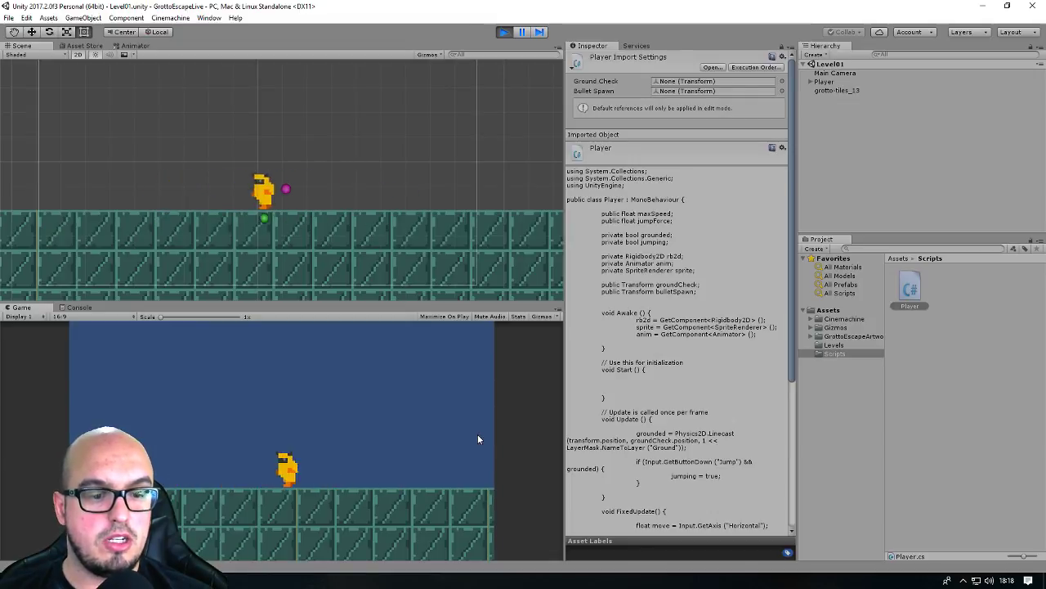
key("Right")
key("Left")
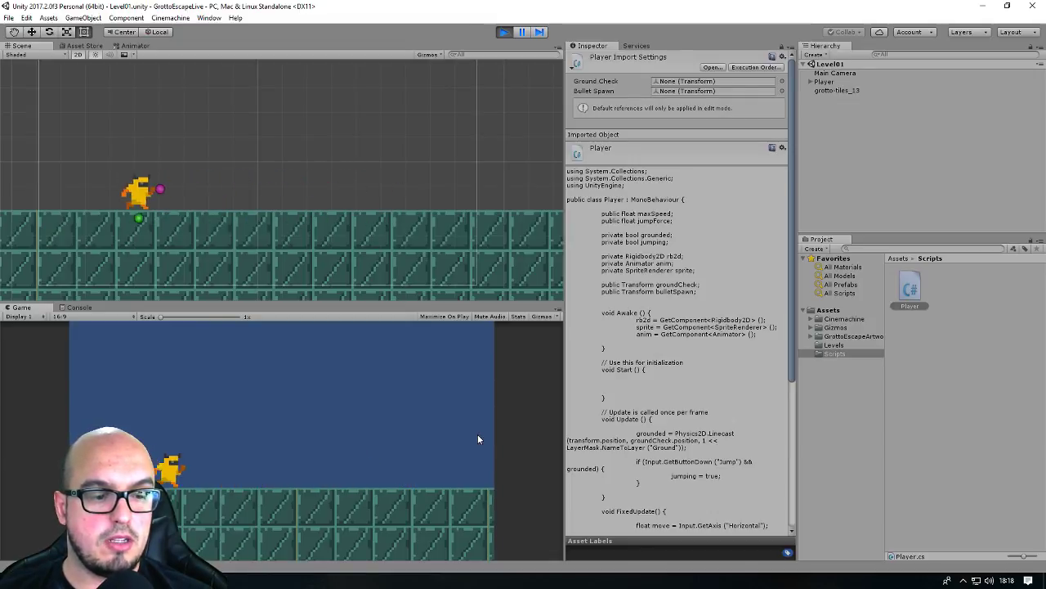
key("Right")
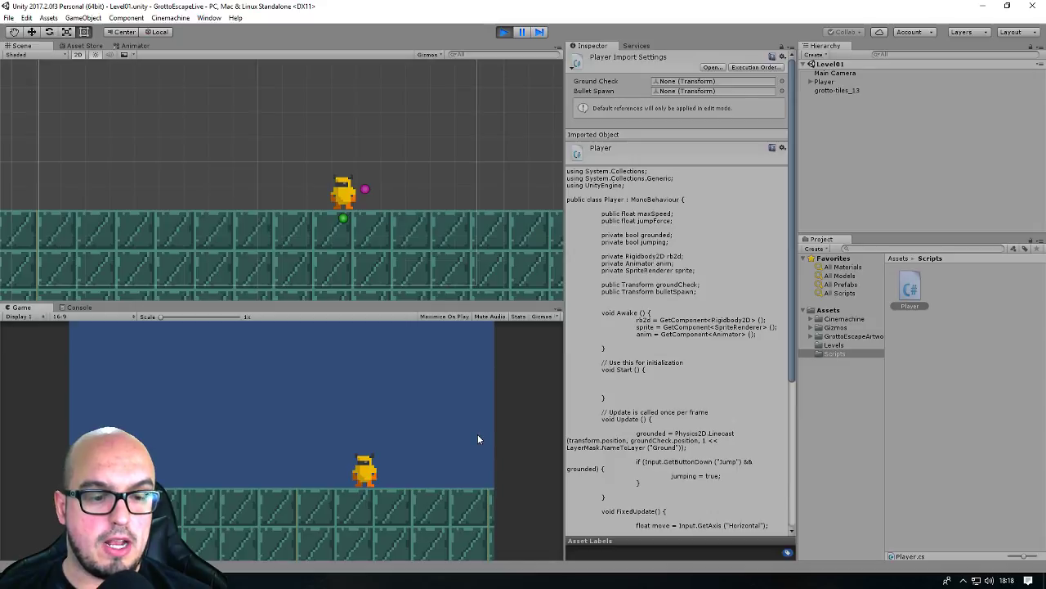
key("Left")
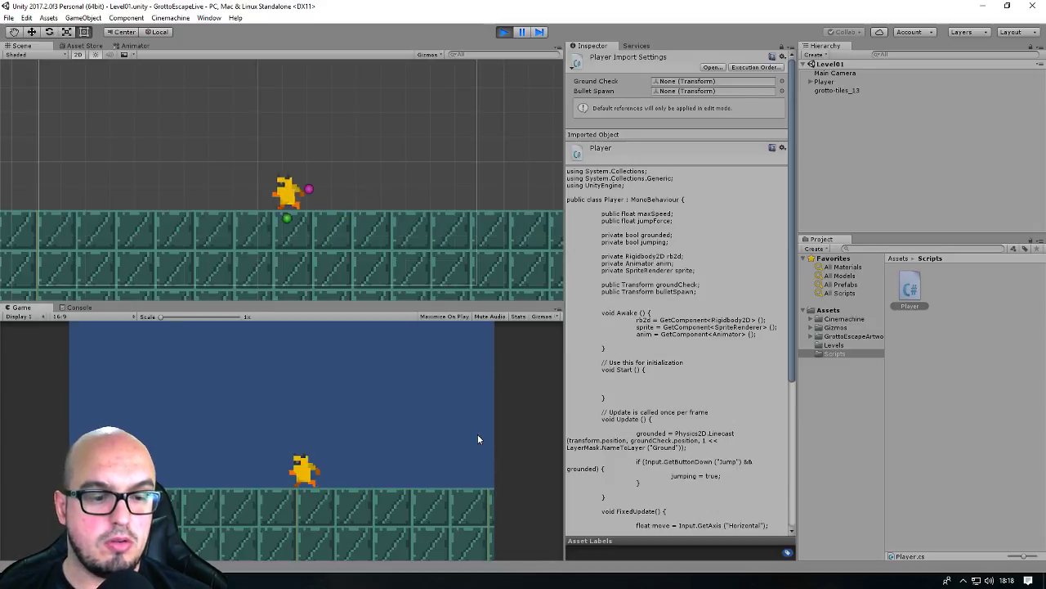
key("space")
key("space")
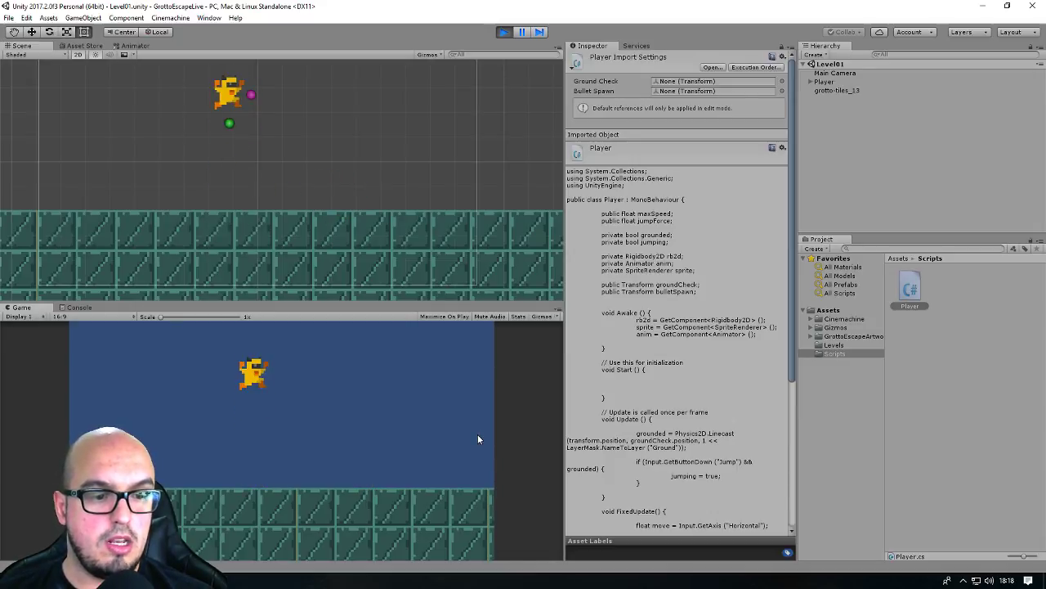
key("space")
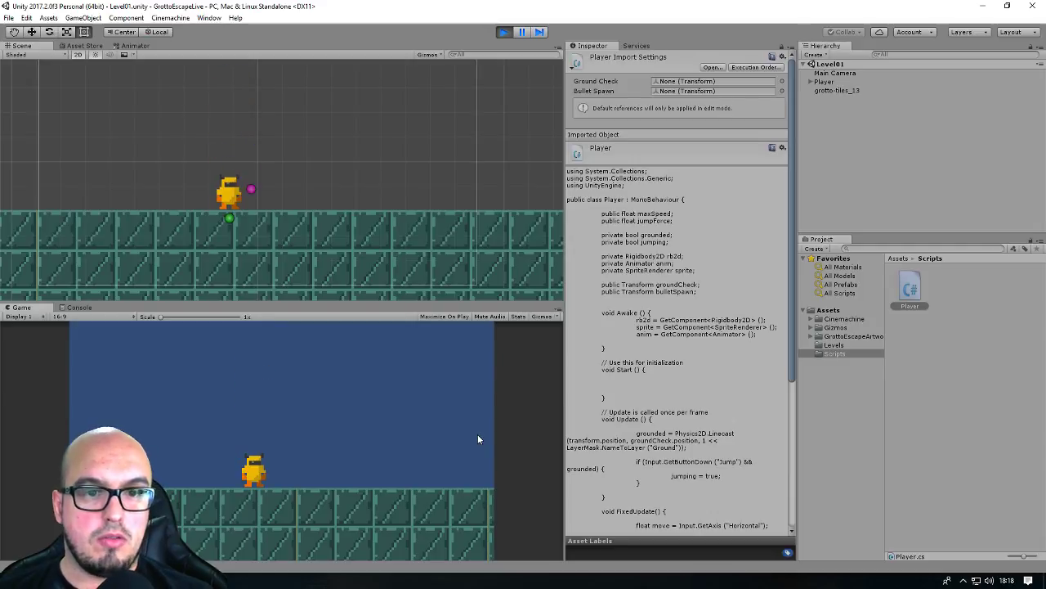
left_click(503, 32)
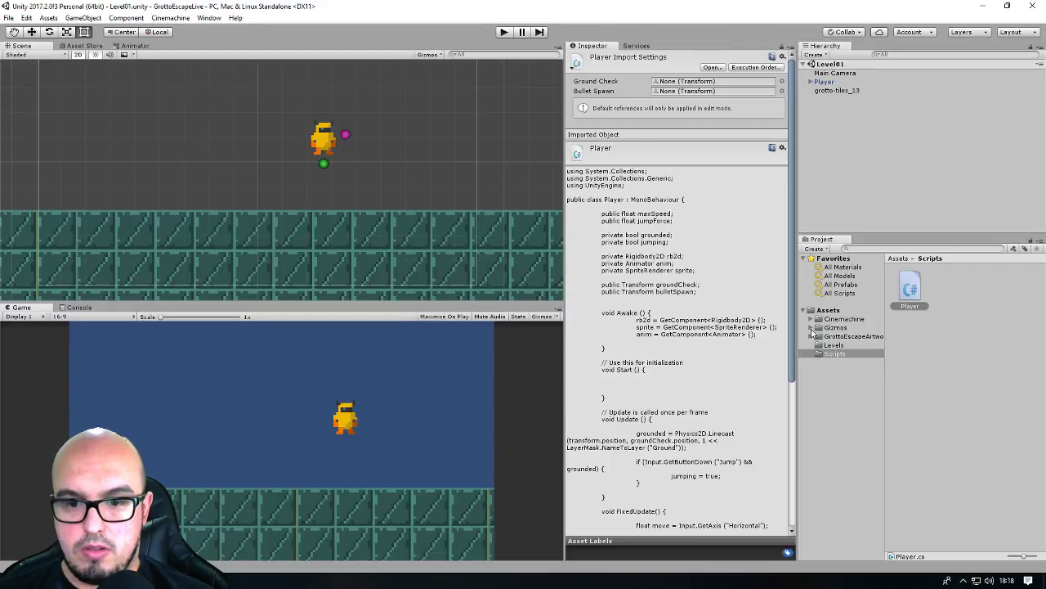
- Drag the grotto-tiles_15 tileset sprite above the ground and stretch it about 5× wide
left_click(811, 337)
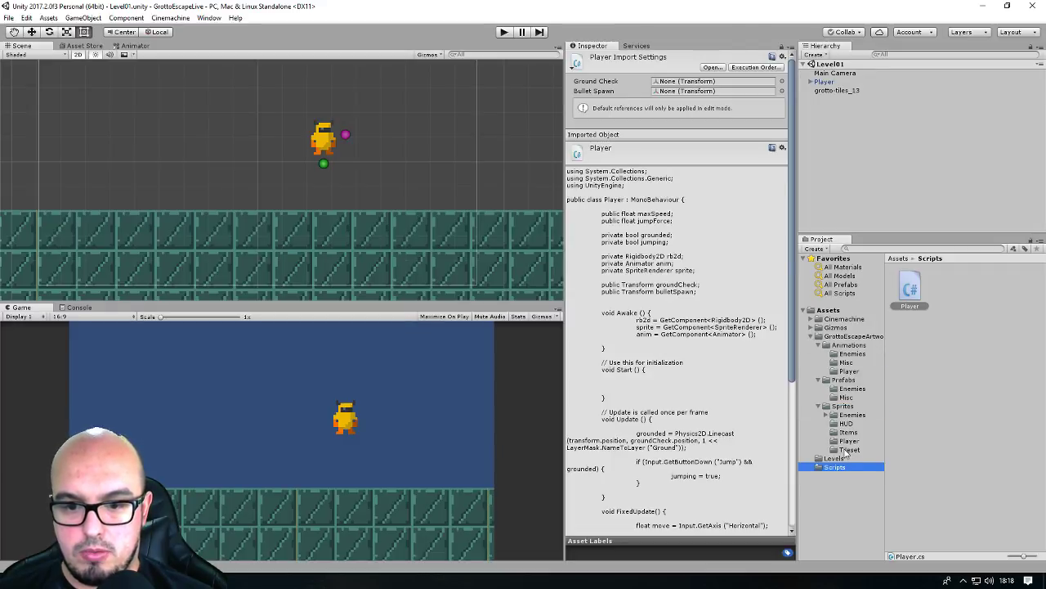
left_click(847, 450)
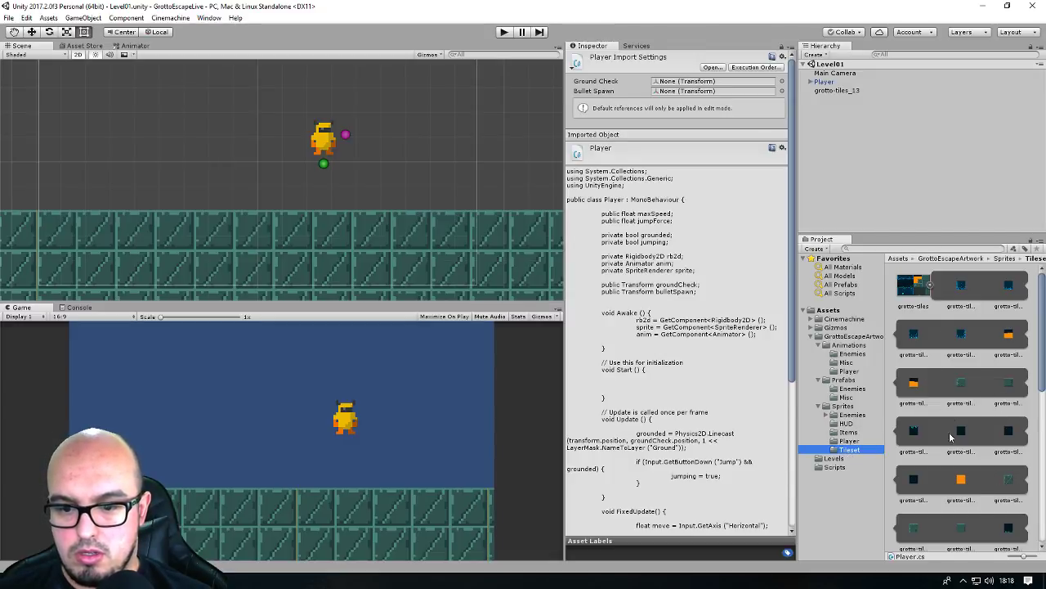
left_click(964, 529)
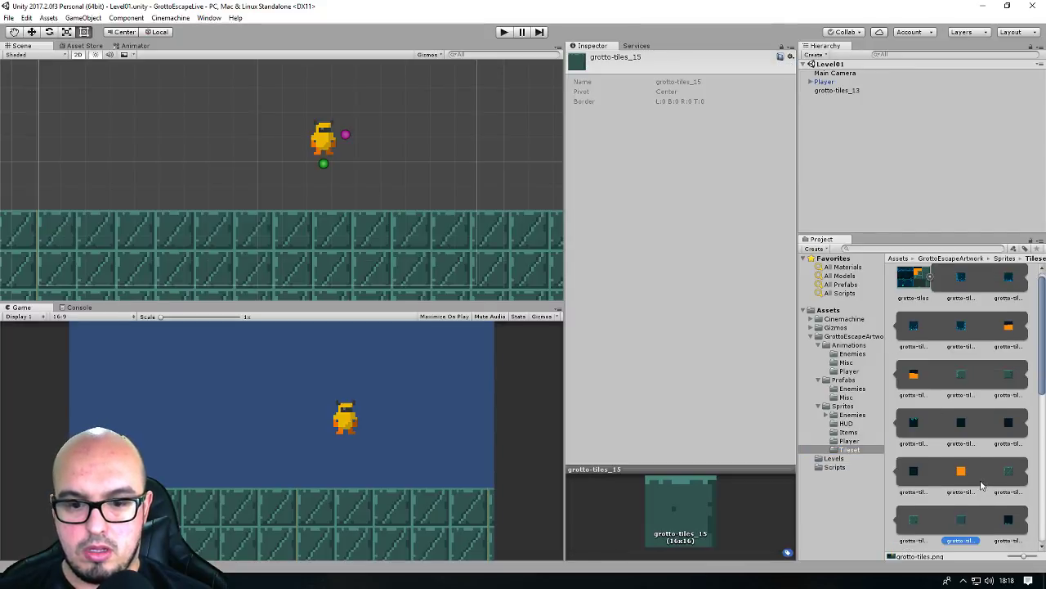
mouse_move(966, 516)
left_mouse_down()
mouse_move(104, 114)
mouse_move(59, 112)
left_mouse_up()
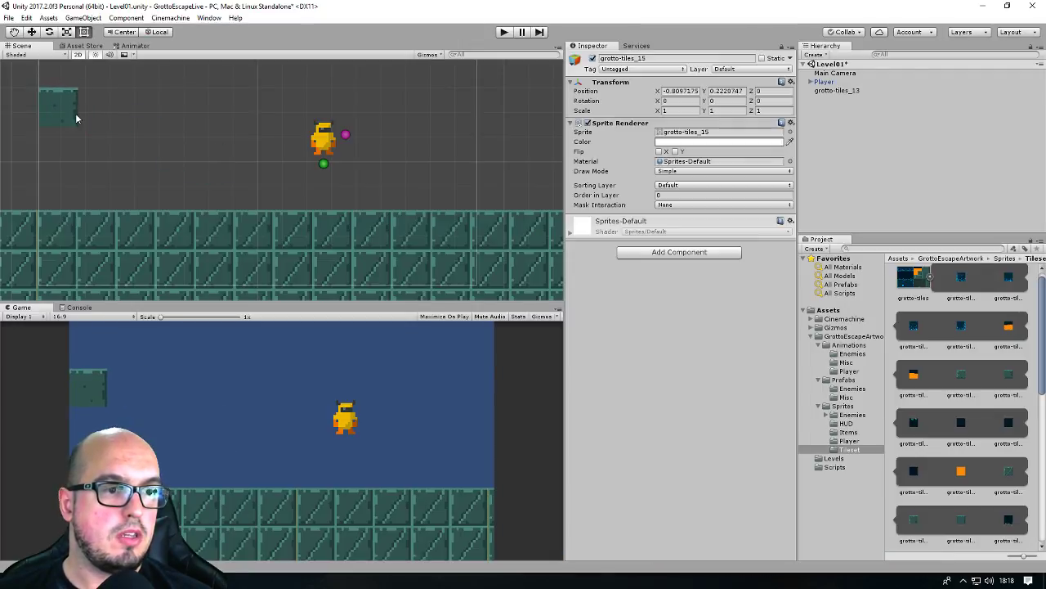
left_click_drag(77, 123, 245, 123)
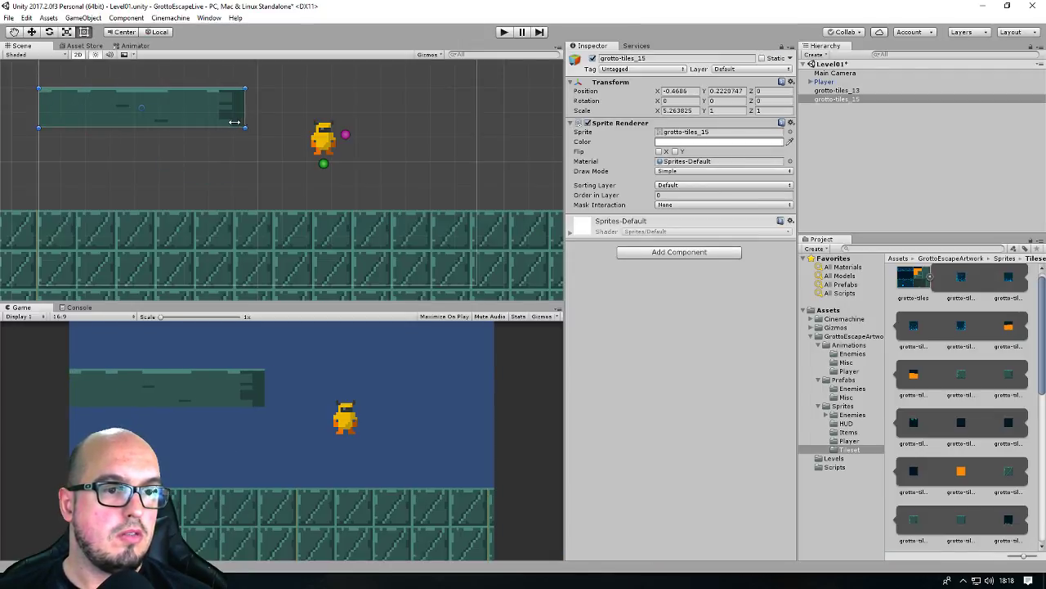
- Add a Box Collider 2D to the platform tile
left_click(677, 254)
left_click(675, 326)
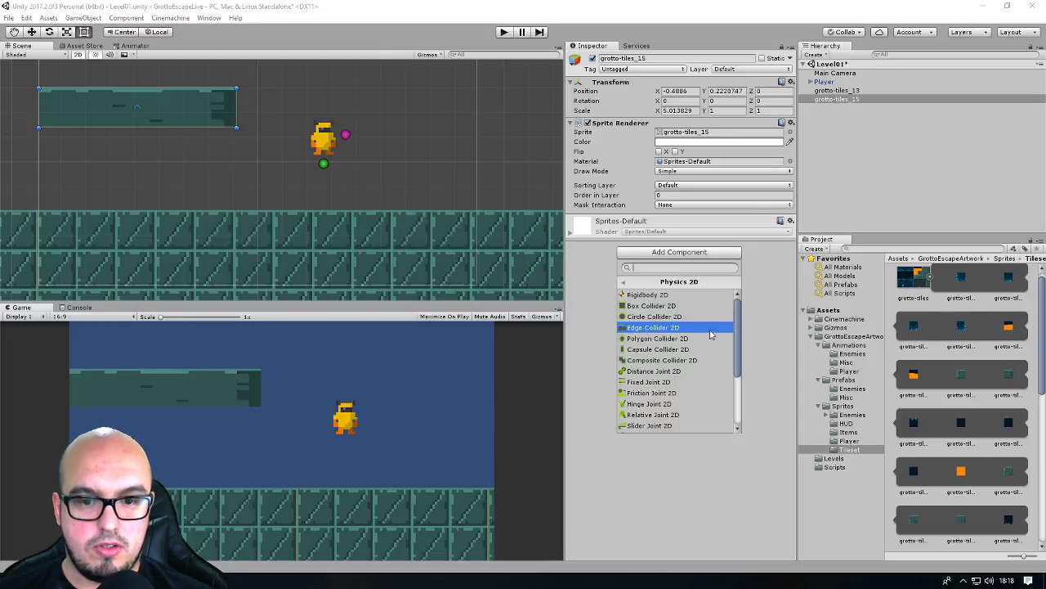
left_click(652, 305)
scroll(406, 143, "down", 1)
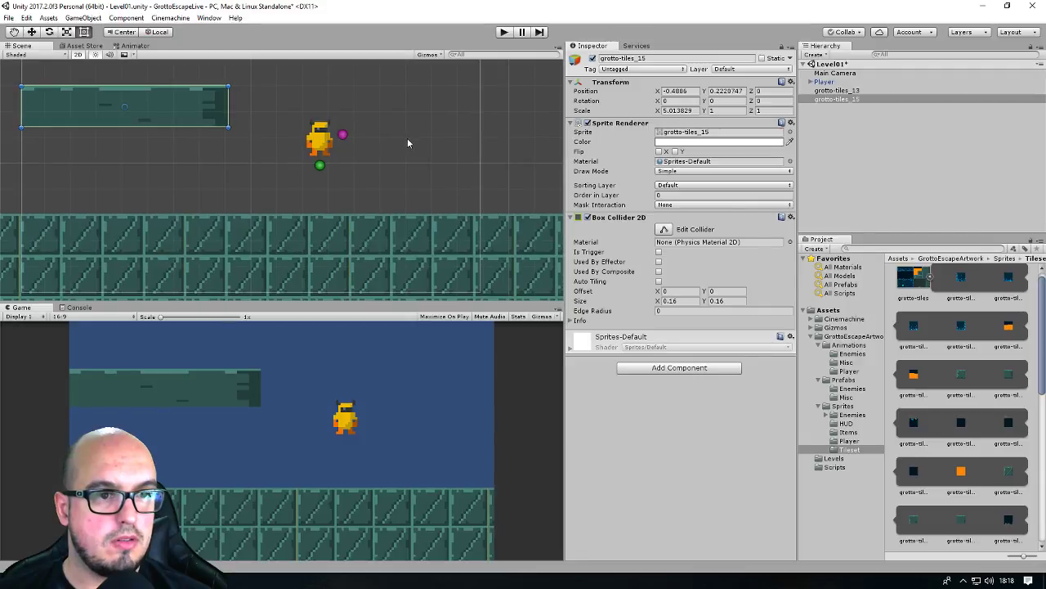
scroll(405, 145, "down", 1)
scroll(405, 140, "down", 1)
scroll(397, 137, "down", 1)
- Move the Player onto the platform at -0.334, 0.382
left_click(368, 139)
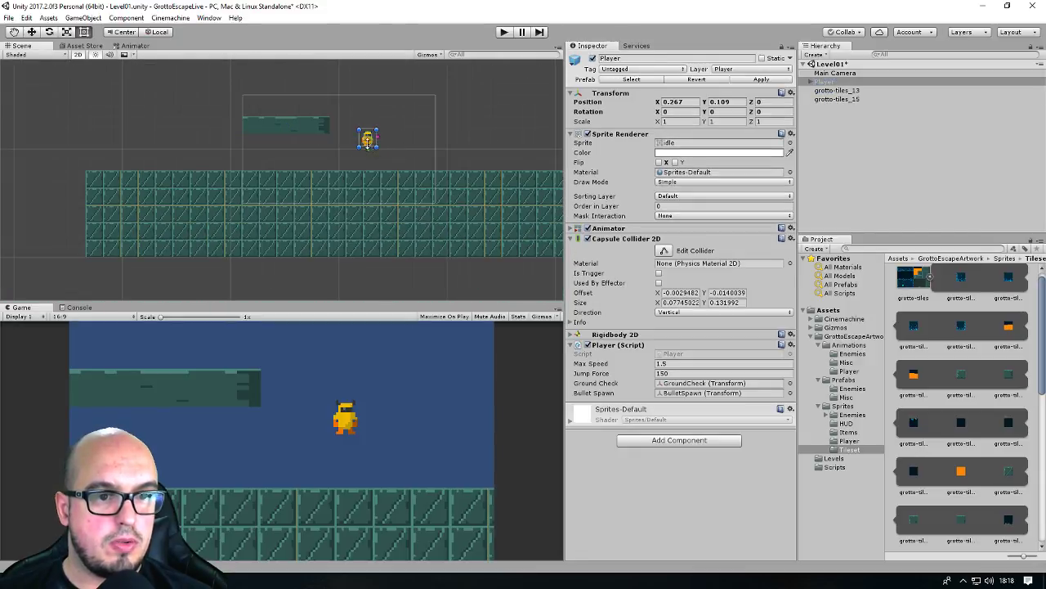
key("w")
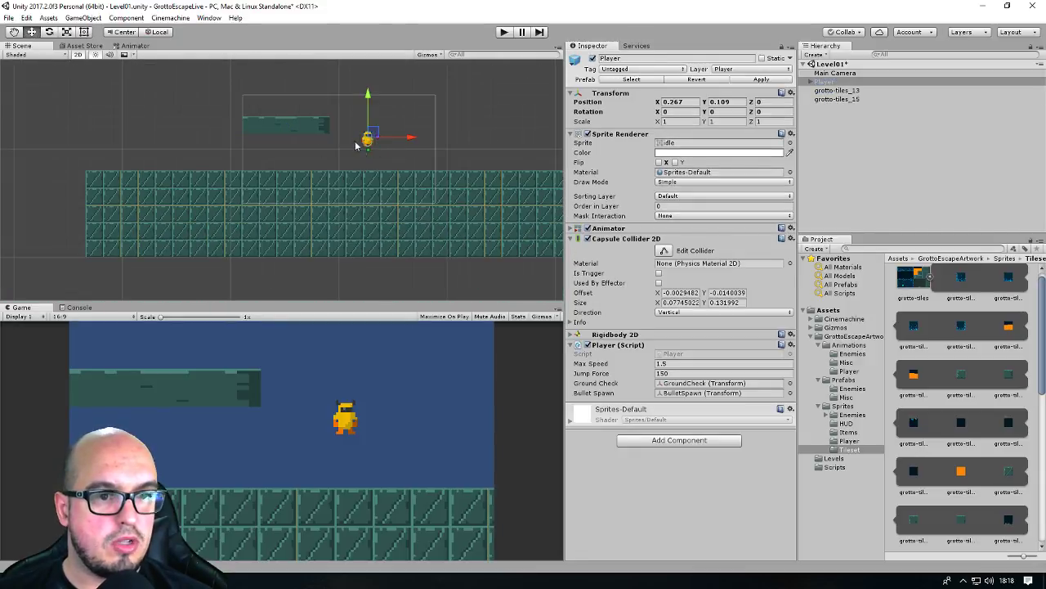
left_click_drag(370, 137, 306, 107)
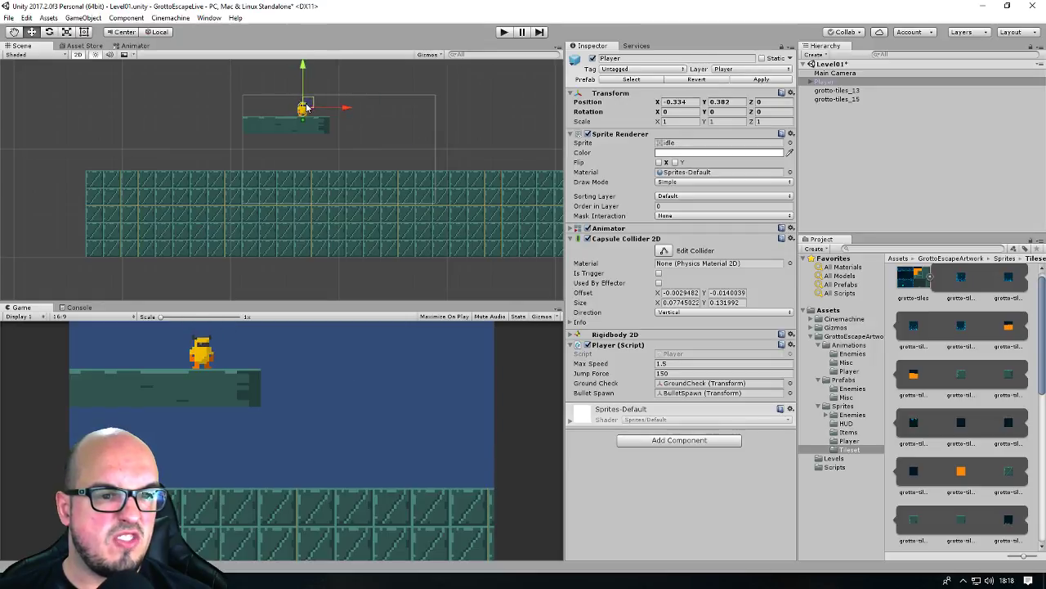
left_click(504, 33)
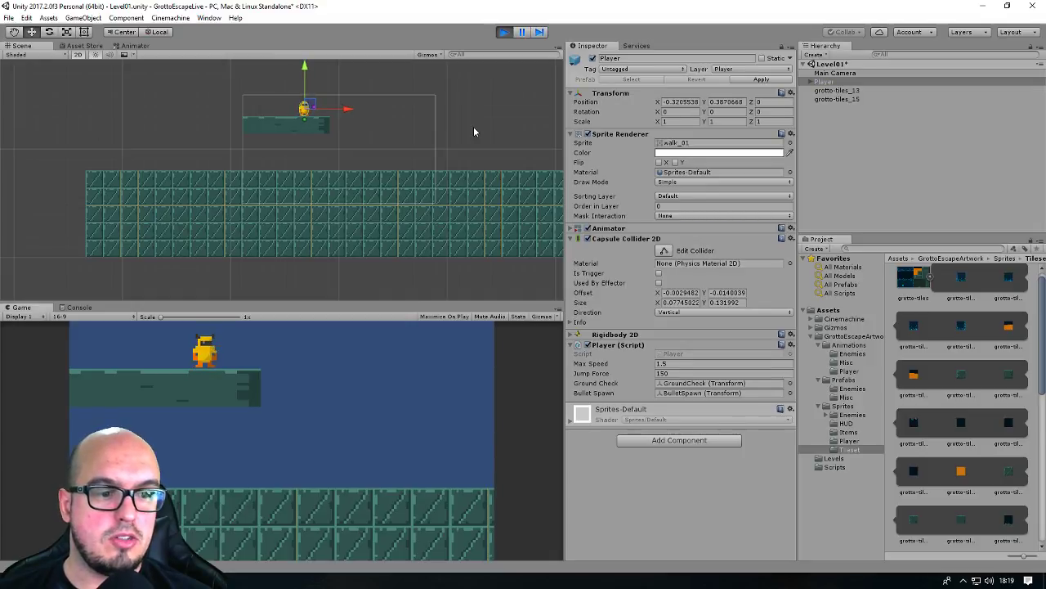
key("Right")
key("Left")
key("Right")
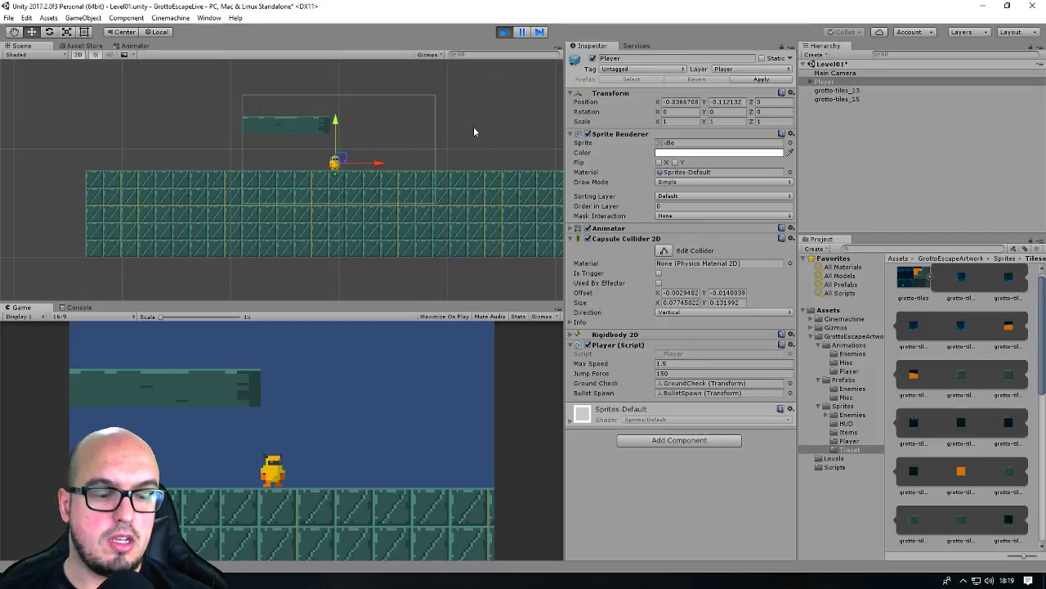
key("Right")
key("space")
key("Left")
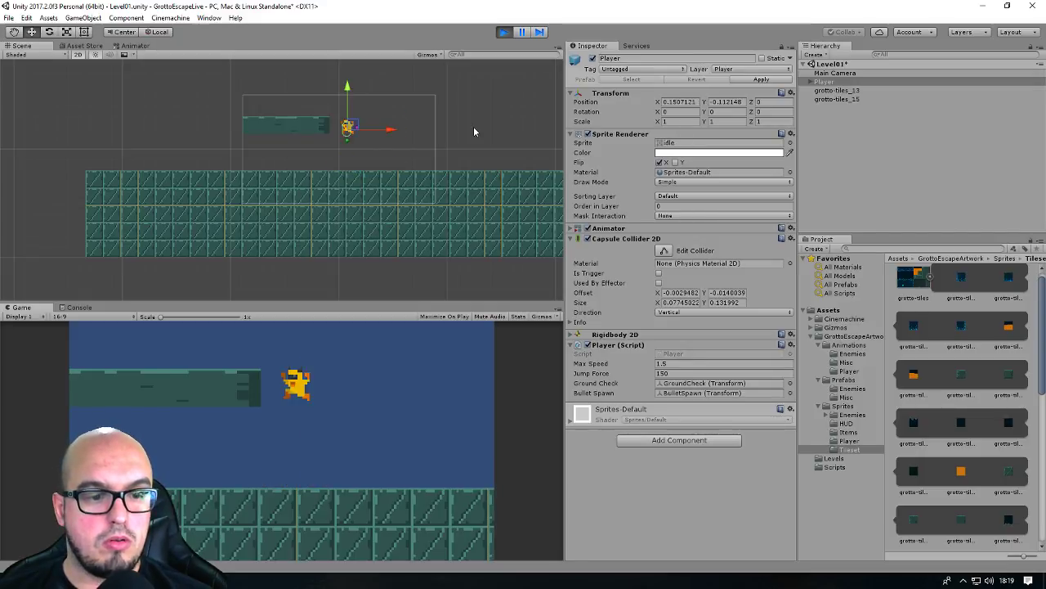
key("Right")
key("space")
key("Left")
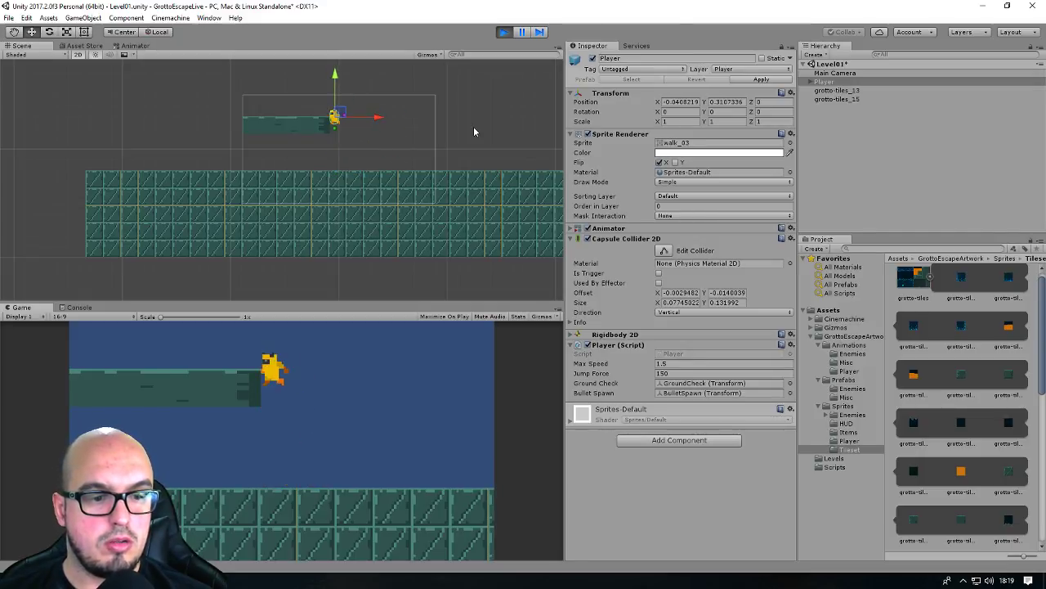
key("Left")
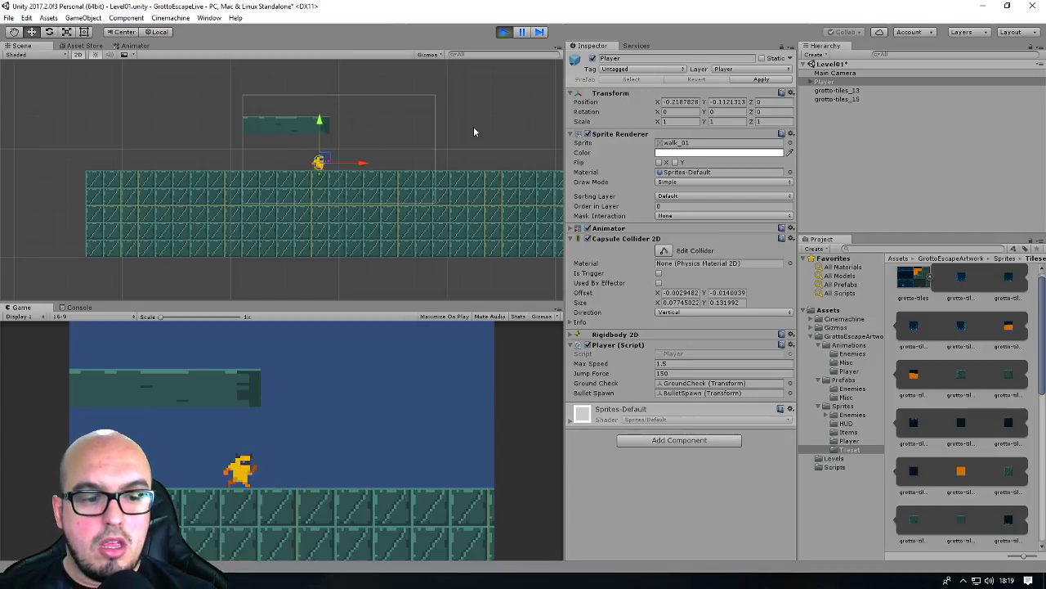
key("Right")
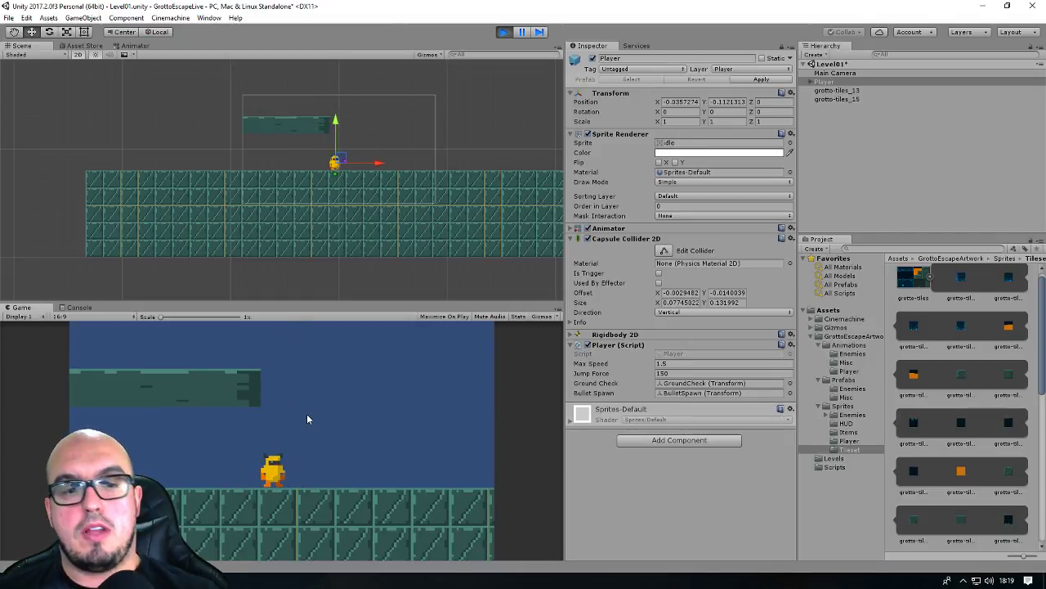
key("Right")
key("space")
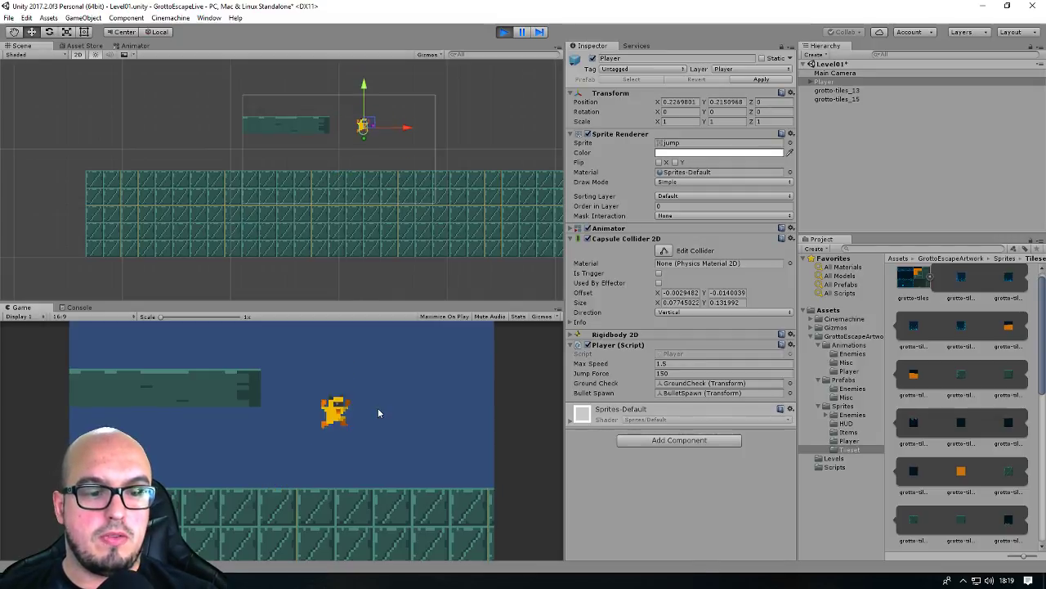
key("space")
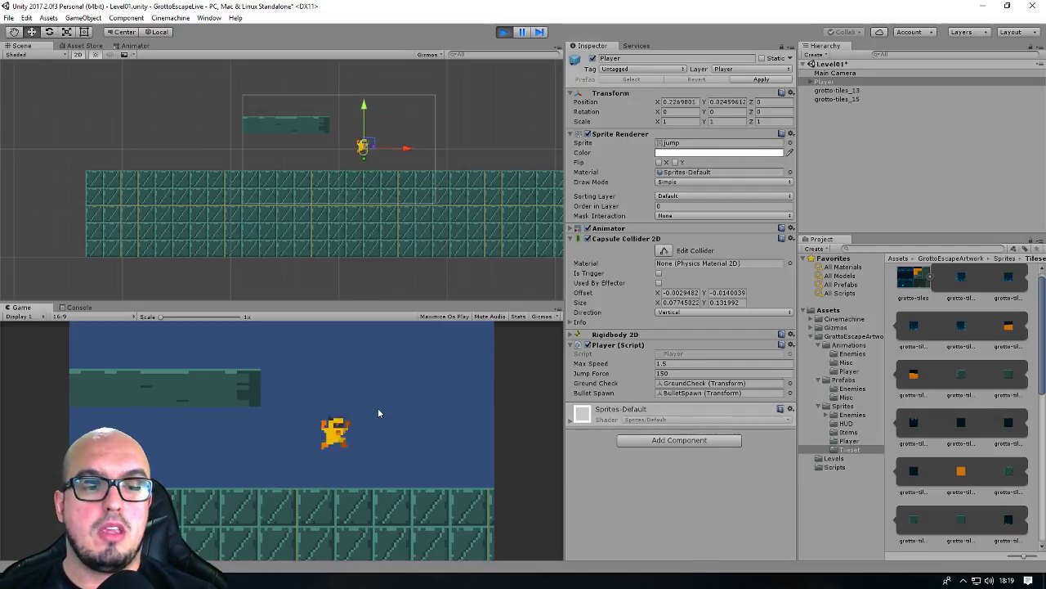
left_click_drag(369, 158, 317, 108)
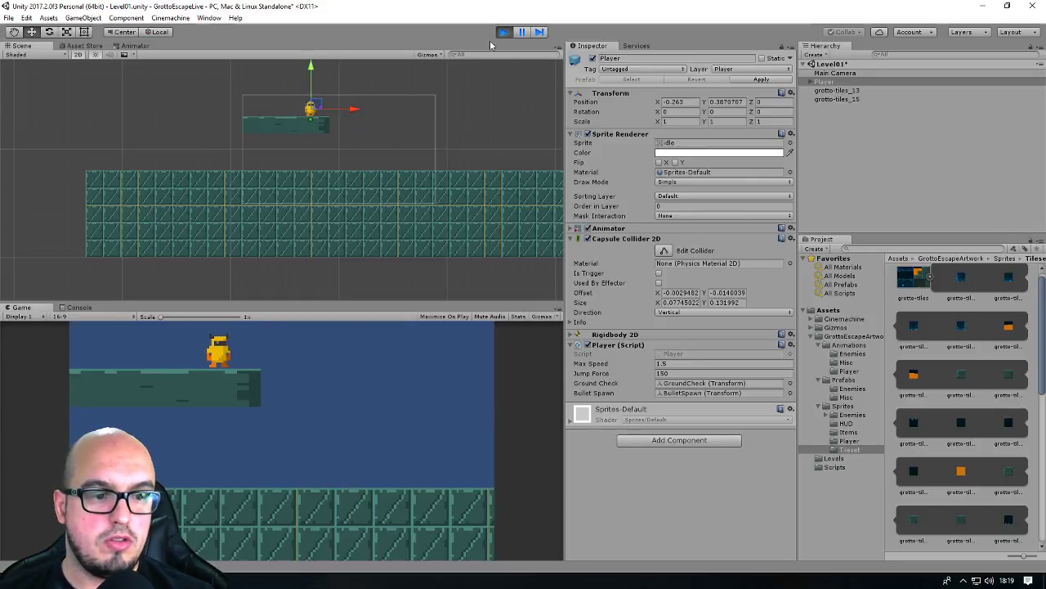
key("Right")
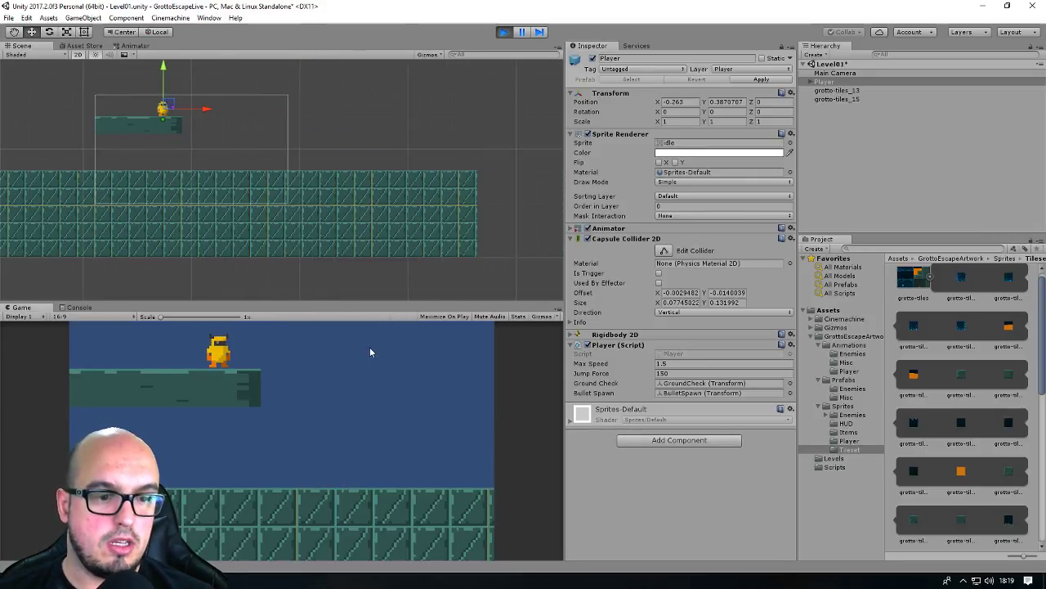
key("Right")
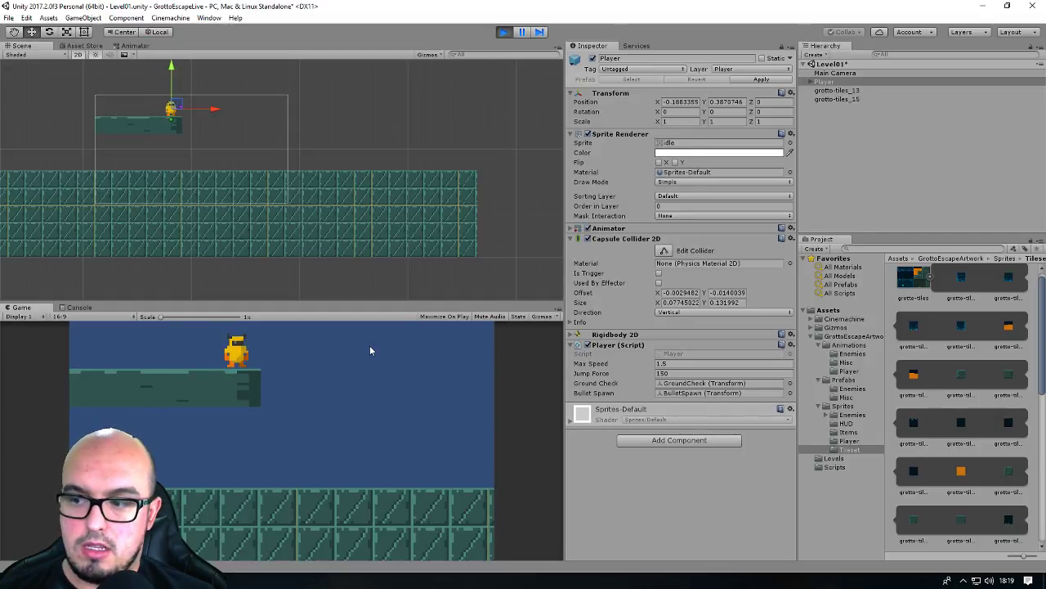
key("Right")
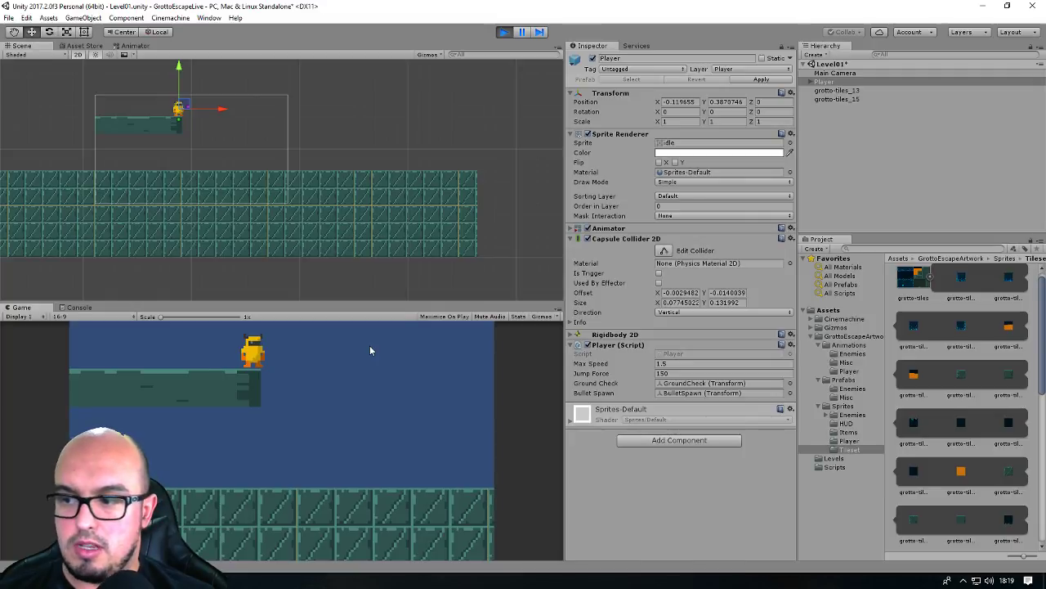
key("Right")
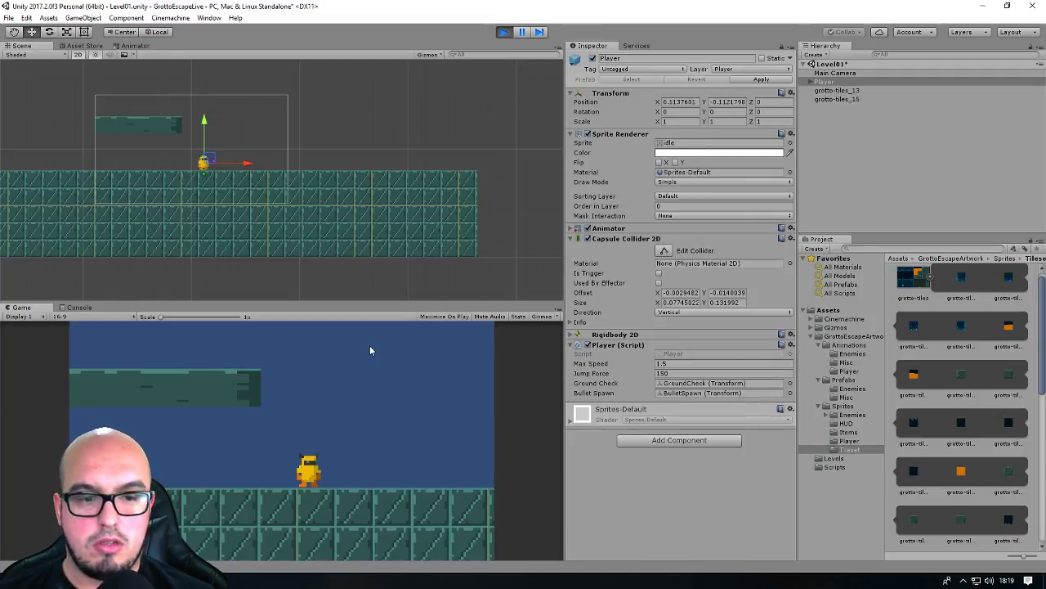
left_click(507, 33)
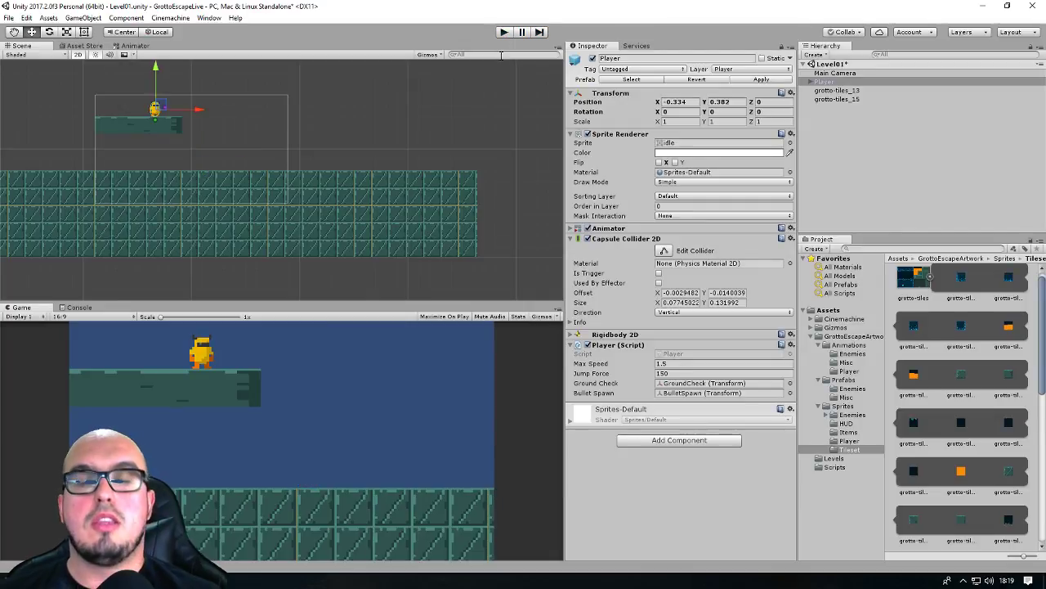